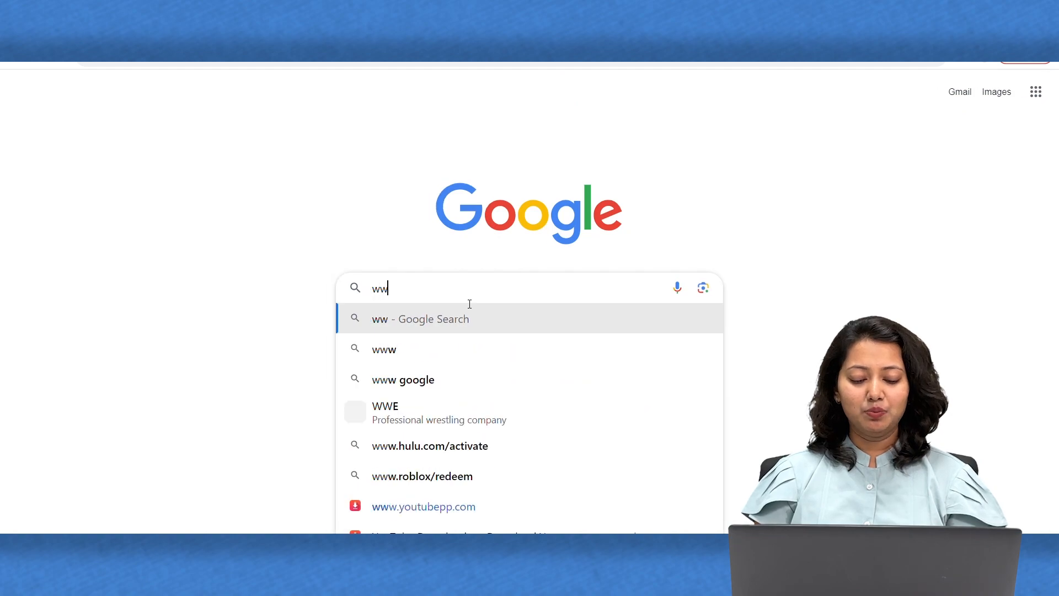
{"action": "type", "text": "ce"}
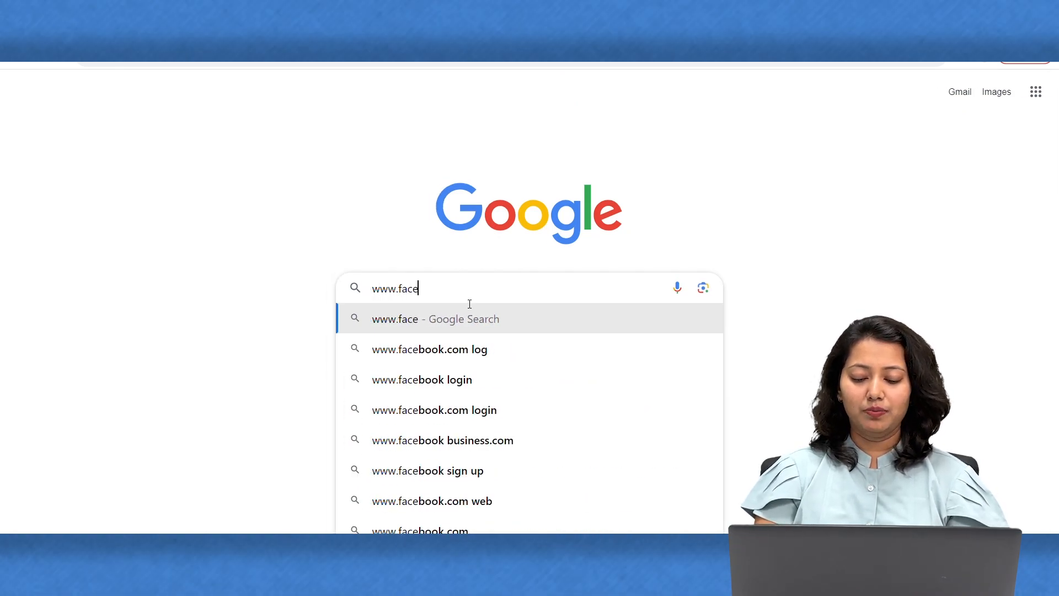
{"action": "type", "text": "book.com"}
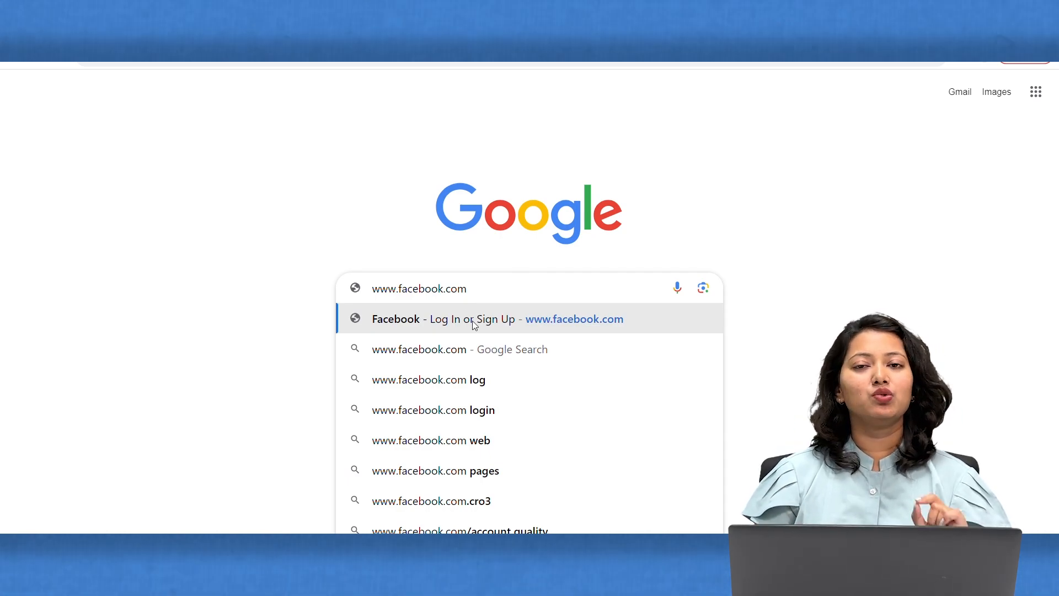
{"action": "left_click", "coordinate": [473, 321]}
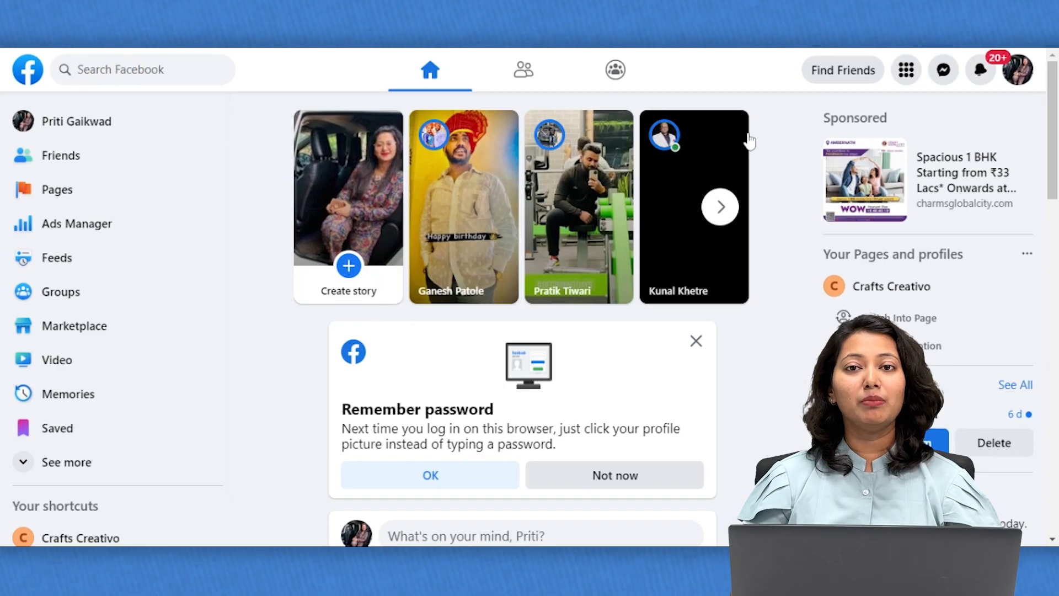
Go to Pages from the Facebook menu and begin creating a new Page.
{"action": "left_click", "coordinate": [907, 70]}
{"action": "scroll", "coordinate": [706, 371], "scroll_direction": "down", "scroll_amount": 1}
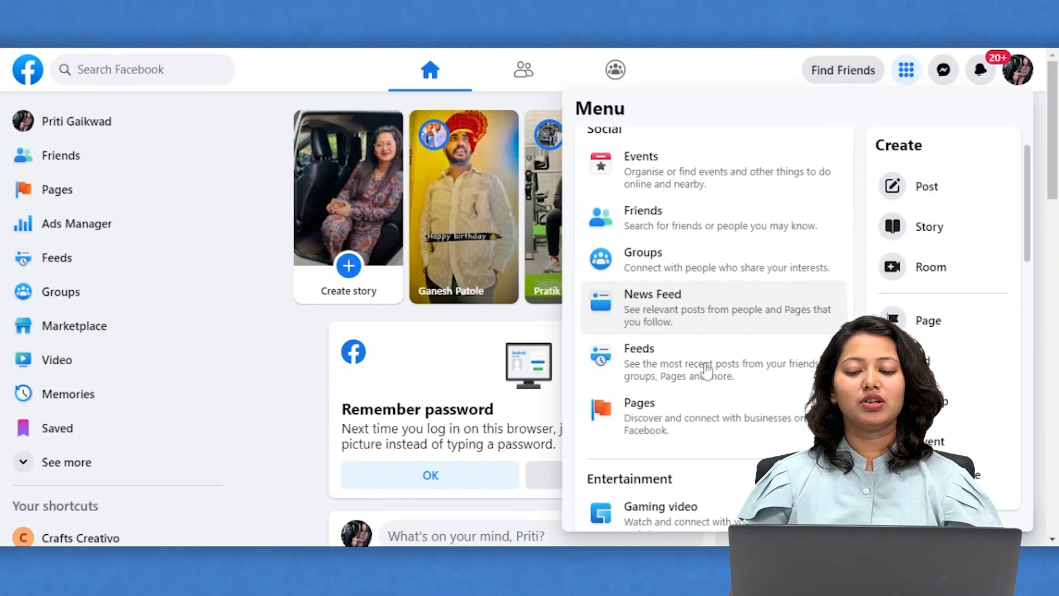
{"action": "left_click", "coordinate": [663, 411]}
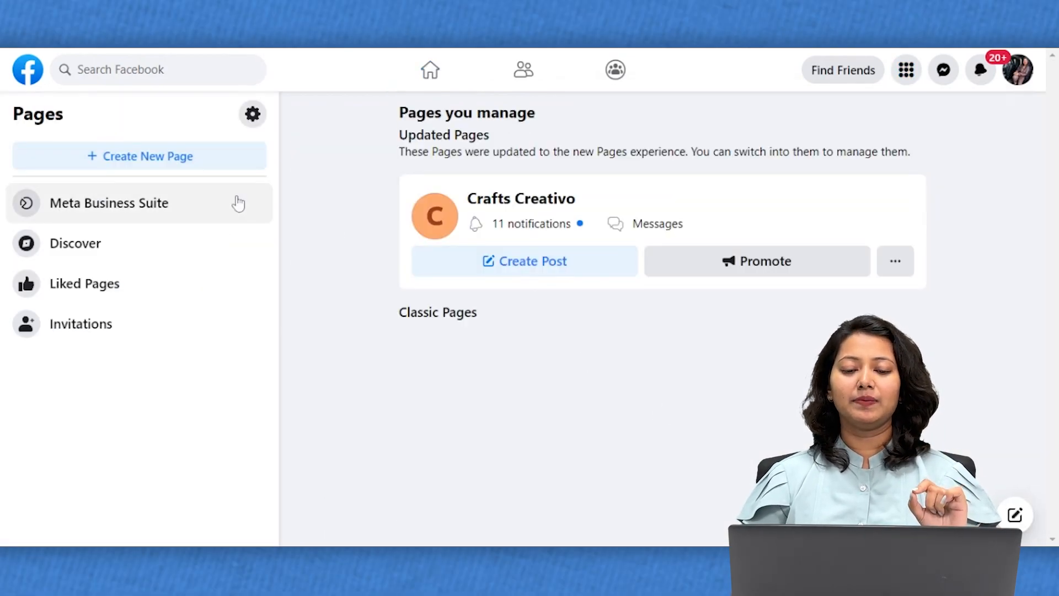
{"action": "left_click", "coordinate": [153, 163]}
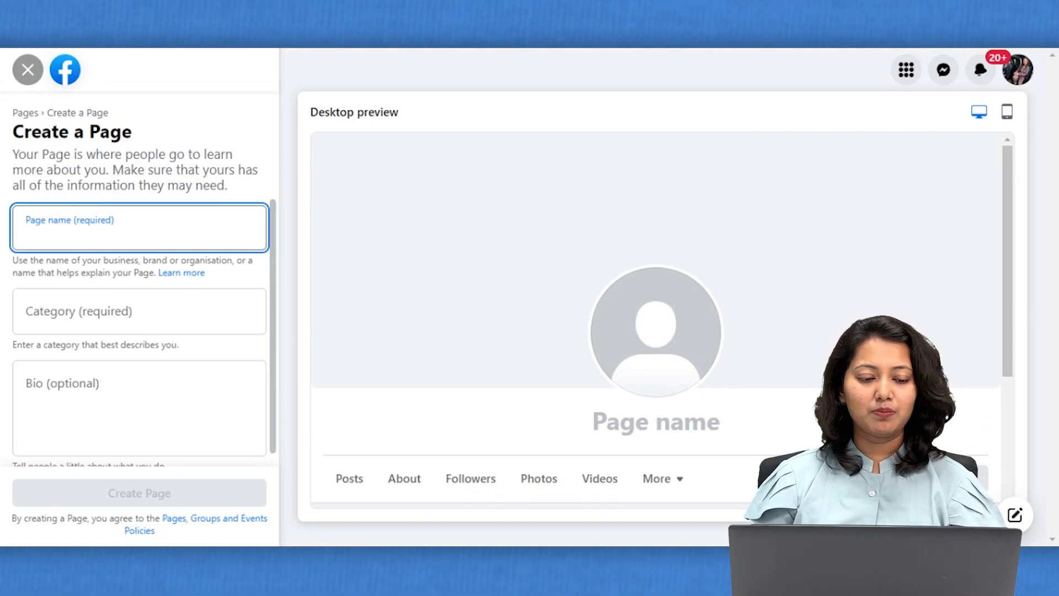
Enter XYZ Realty as the new Page's name.
{"action": "left_click", "coordinate": [519, 48]}
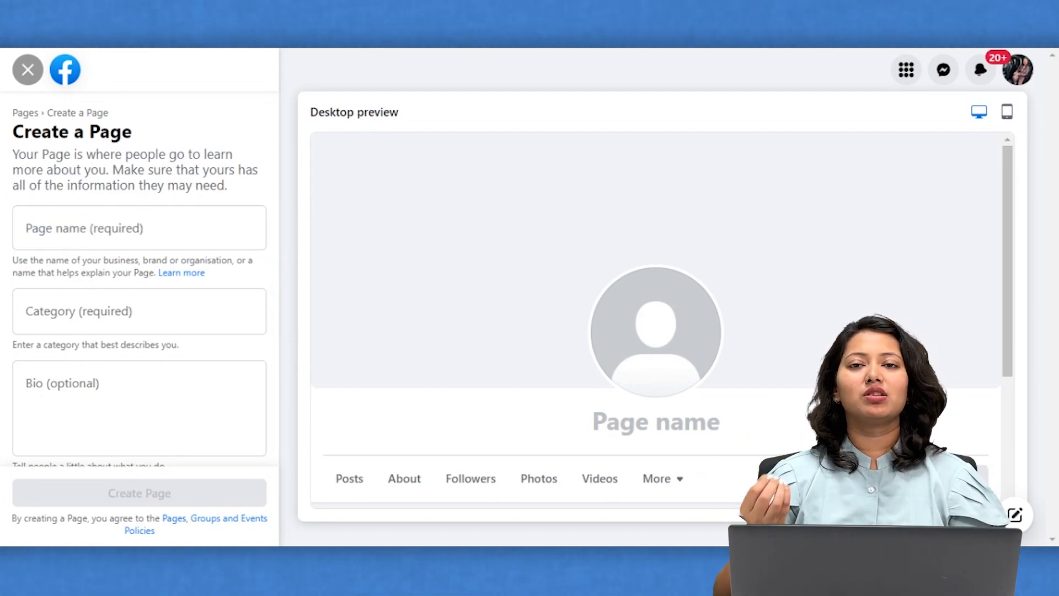
{"action": "left_click", "coordinate": [139, 228]}
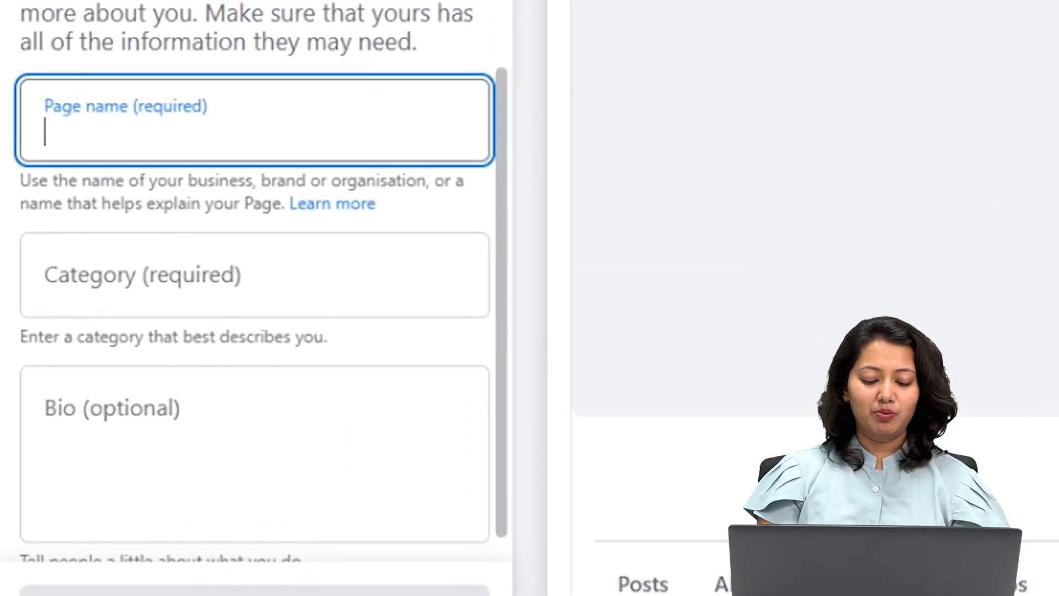
{"action": "type", "text": "XYZ"}
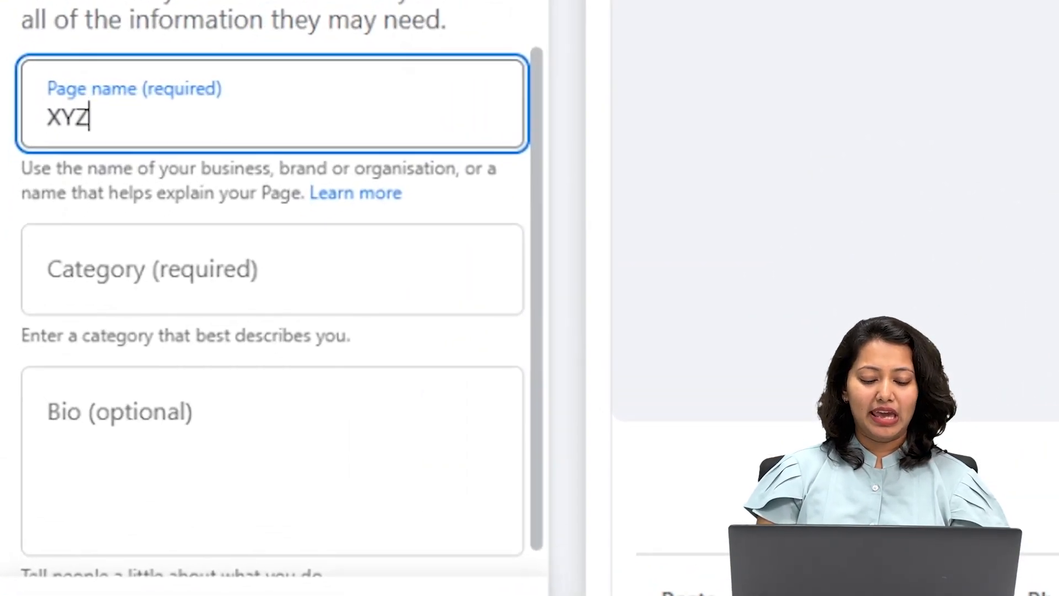
{"action": "type", "text": " Realty"}
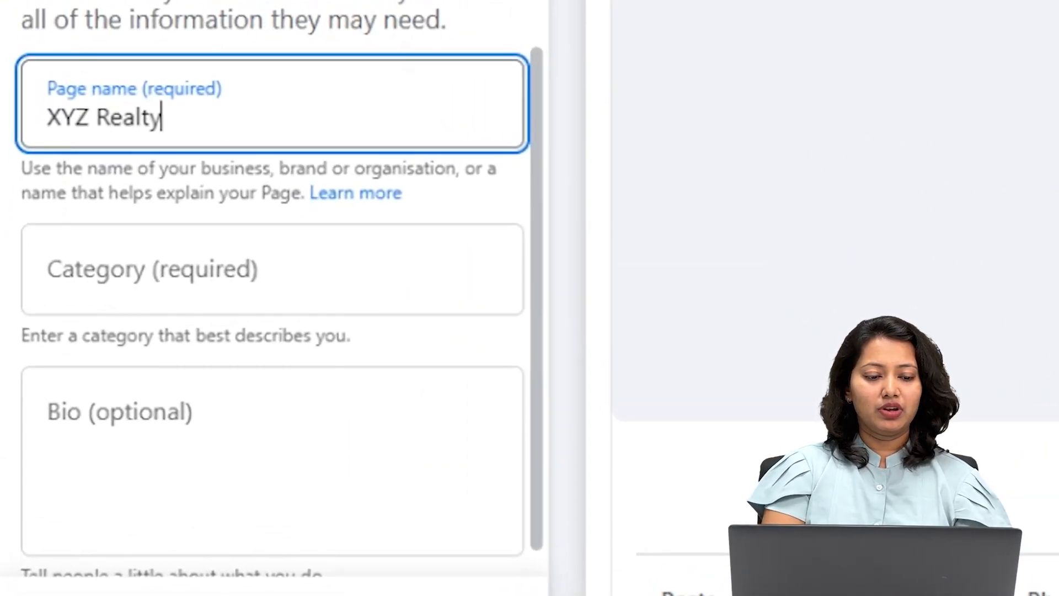
Search 'Real estate', set the category to Estate agent, and create the Page.
{"action": "left_click", "coordinate": [272, 270]}
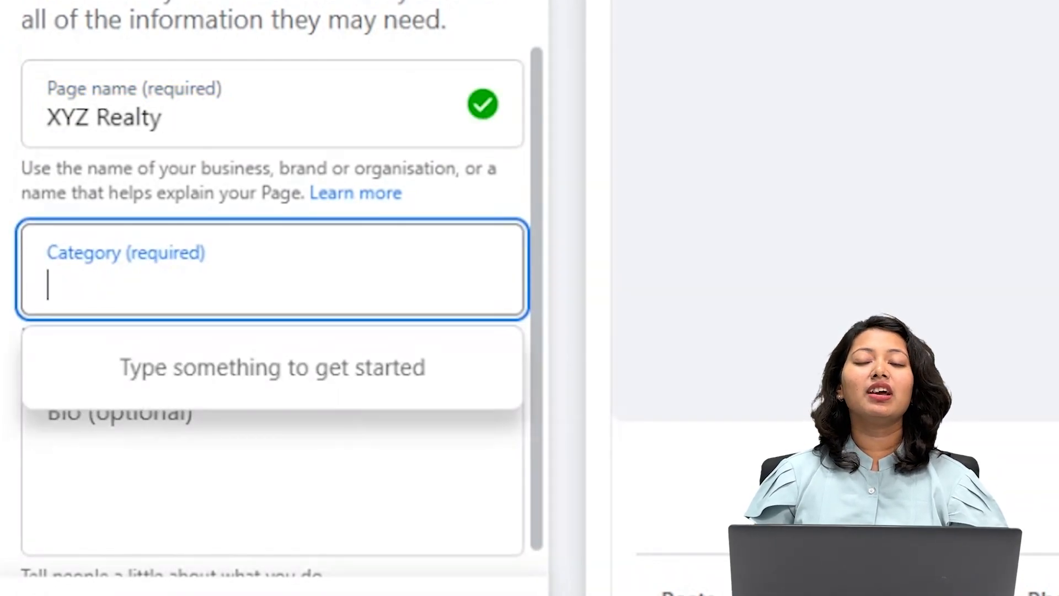
{"action": "type", "text": "R"}
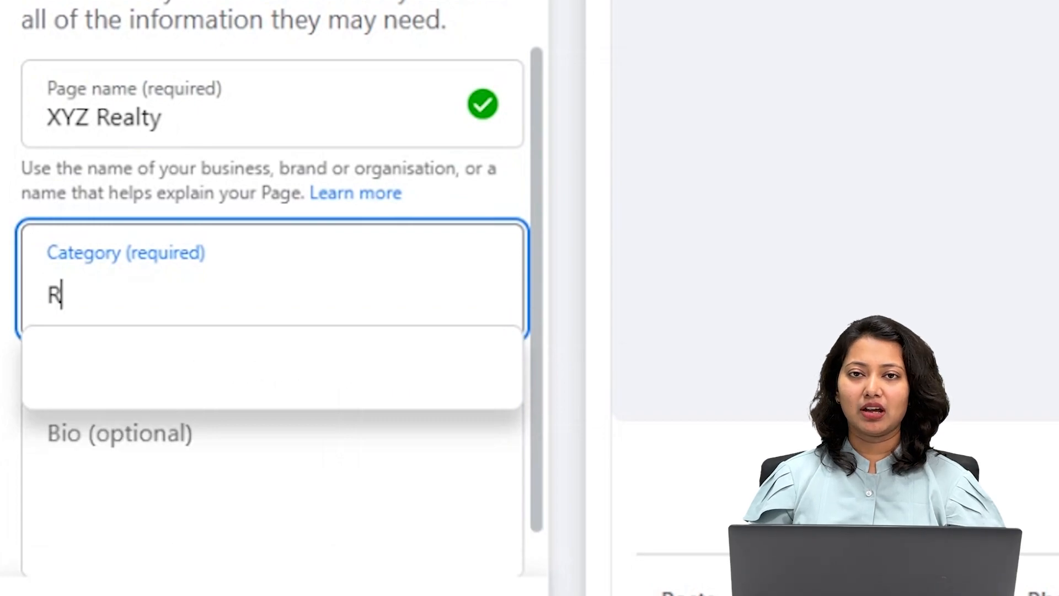
{"action": "type", "text": "eal estate"}
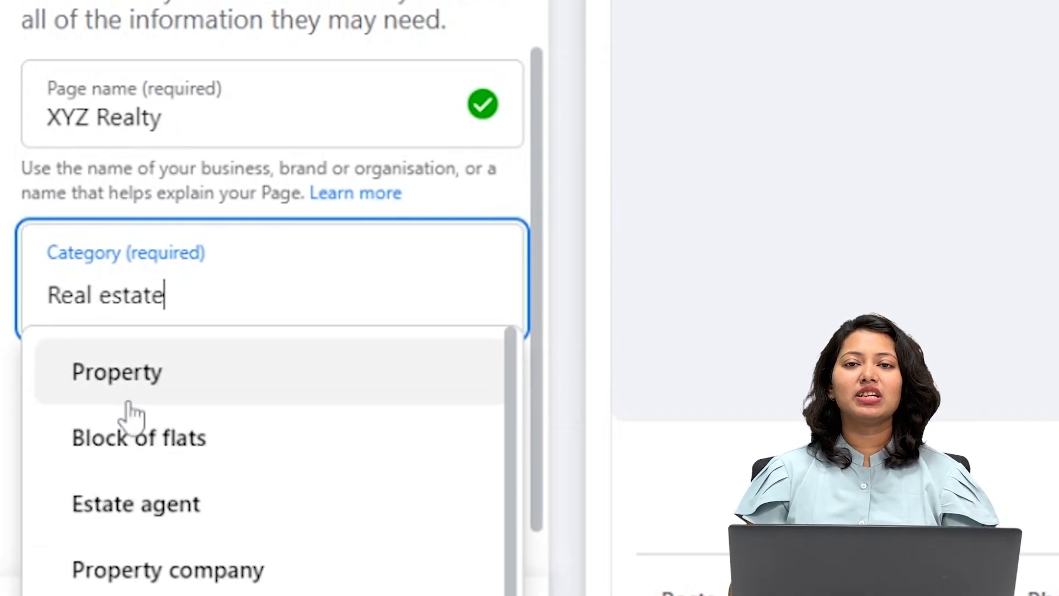
{"action": "scroll", "coordinate": [130, 418], "scroll_direction": "down", "scroll_amount": 3}
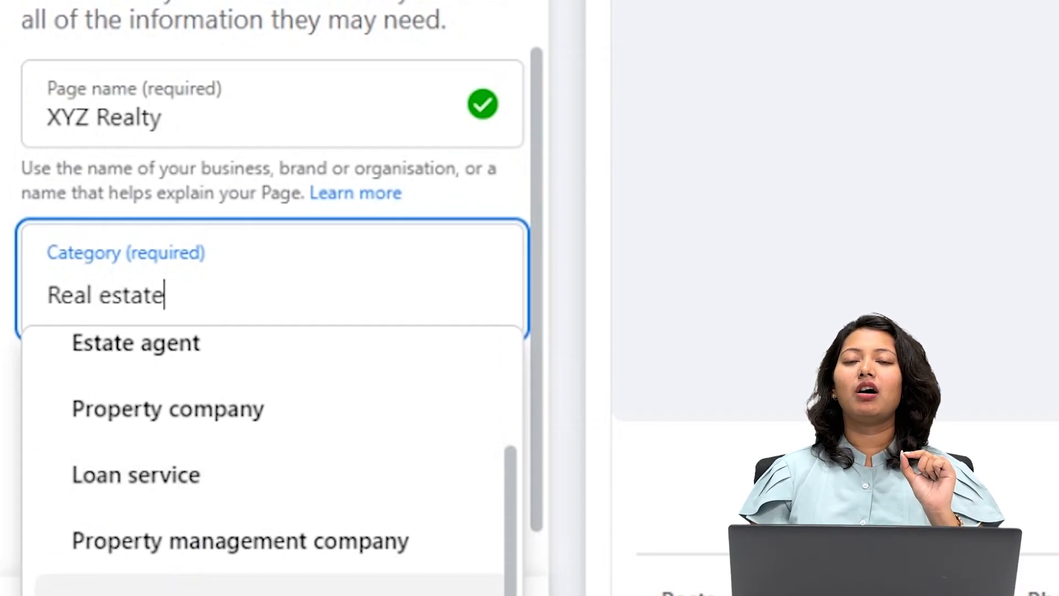
{"action": "scroll", "coordinate": [283, 381], "scroll_direction": "up", "scroll_amount": 3}
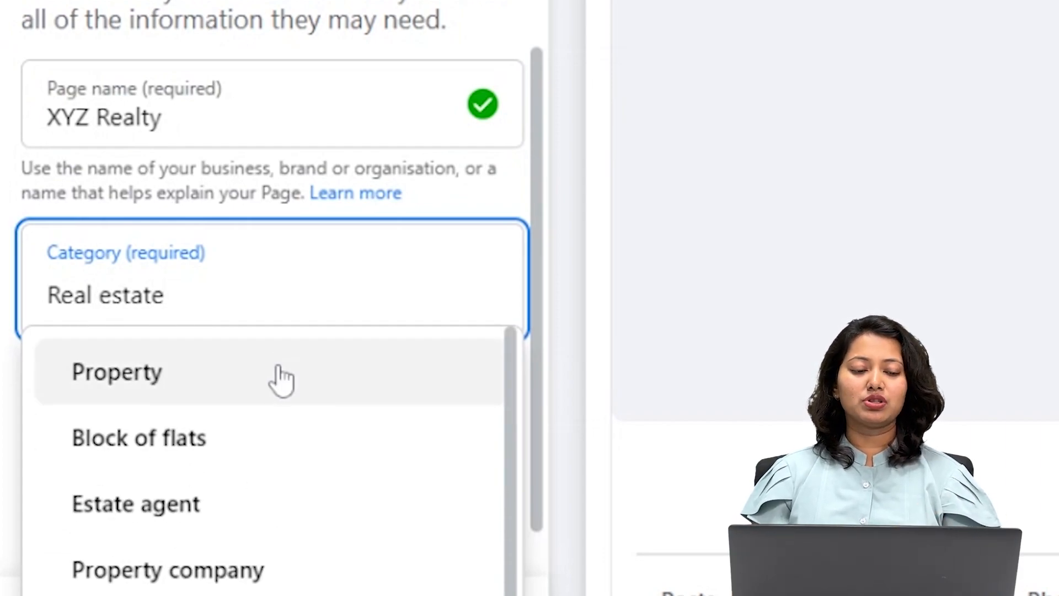
{"action": "scroll", "coordinate": [283, 381], "scroll_direction": "down", "scroll_amount": 3}
{"action": "scroll", "coordinate": [280, 383], "scroll_direction": "down", "scroll_amount": 1}
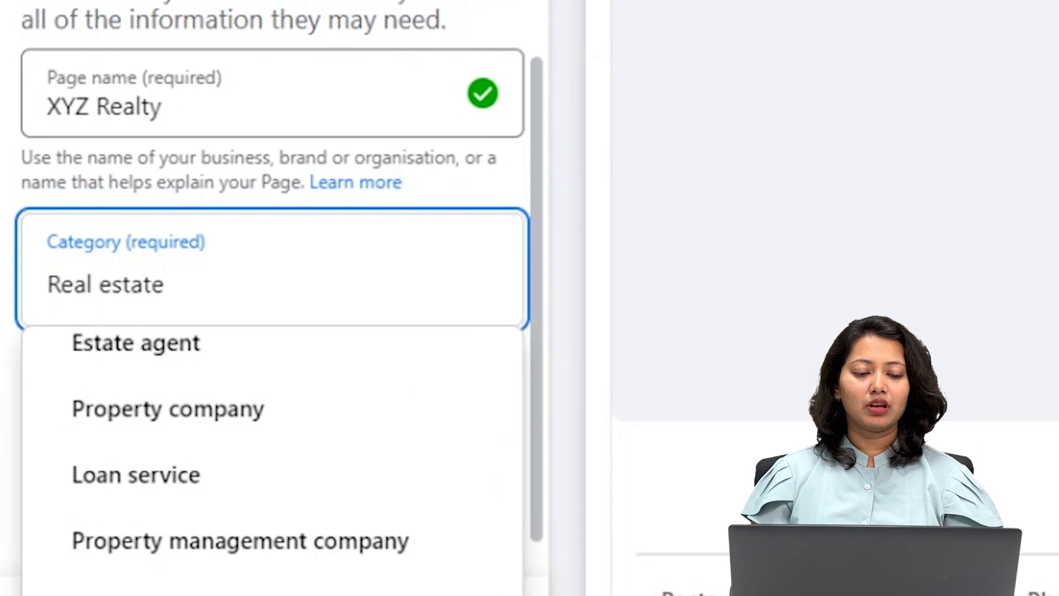
{"action": "scroll", "coordinate": [382, 148], "scroll_direction": "down", "scroll_amount": 1}
{"action": "scroll", "coordinate": [271, 442], "scroll_direction": "up", "scroll_amount": 3}
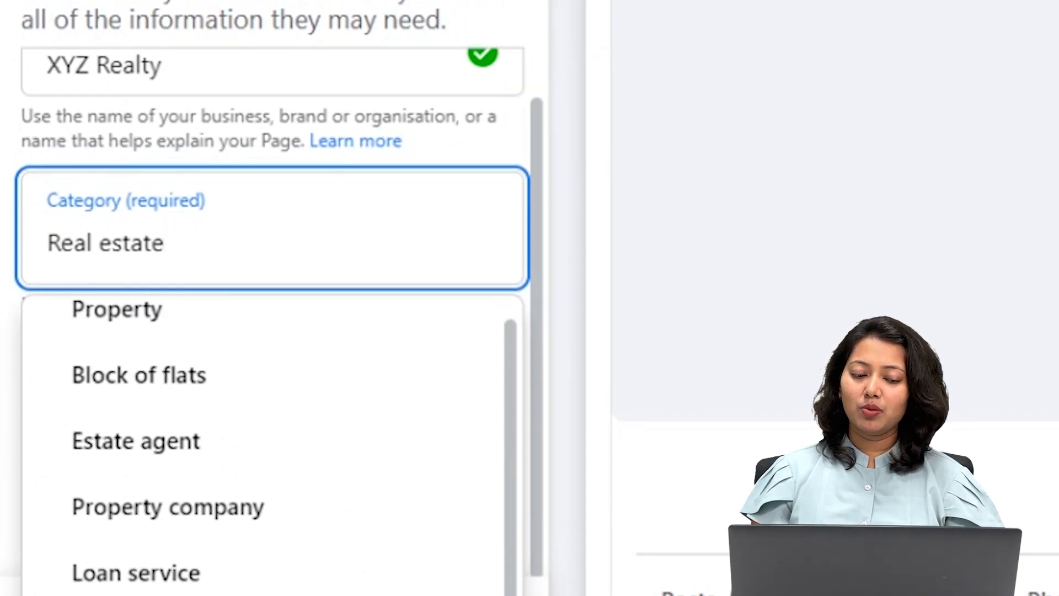
{"action": "left_click", "coordinate": [221, 479]}
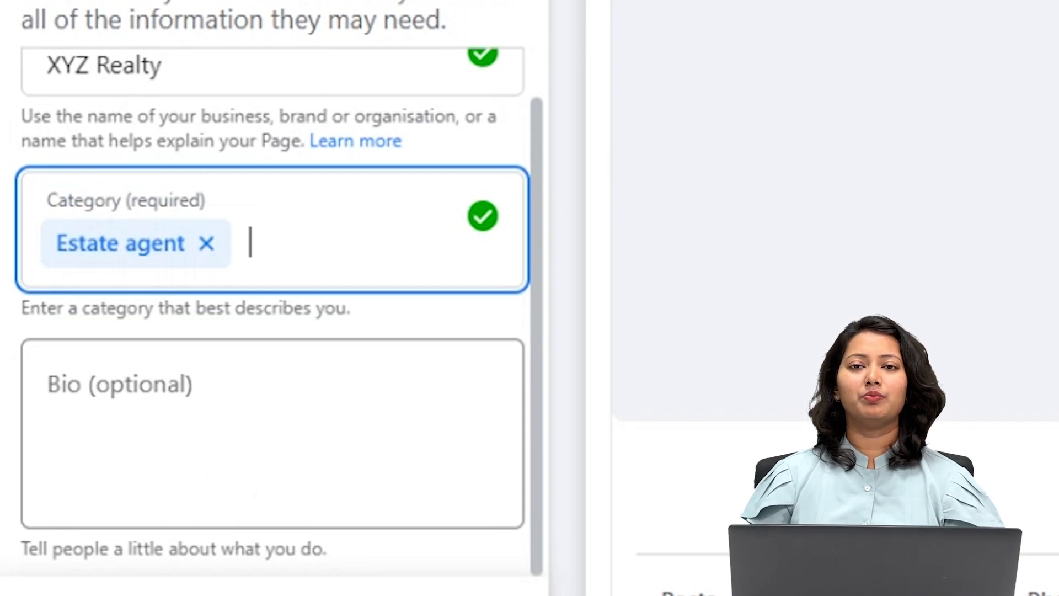
{"action": "scroll", "coordinate": [272, 312], "scroll_direction": "down", "scroll_amount": 1}
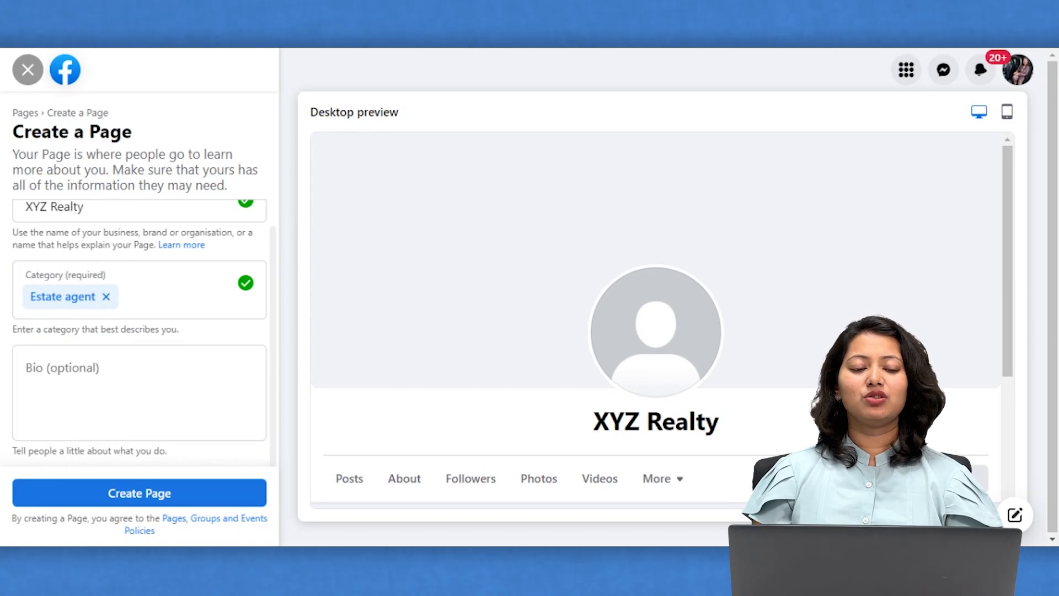
{"action": "left_click", "coordinate": [165, 495]}
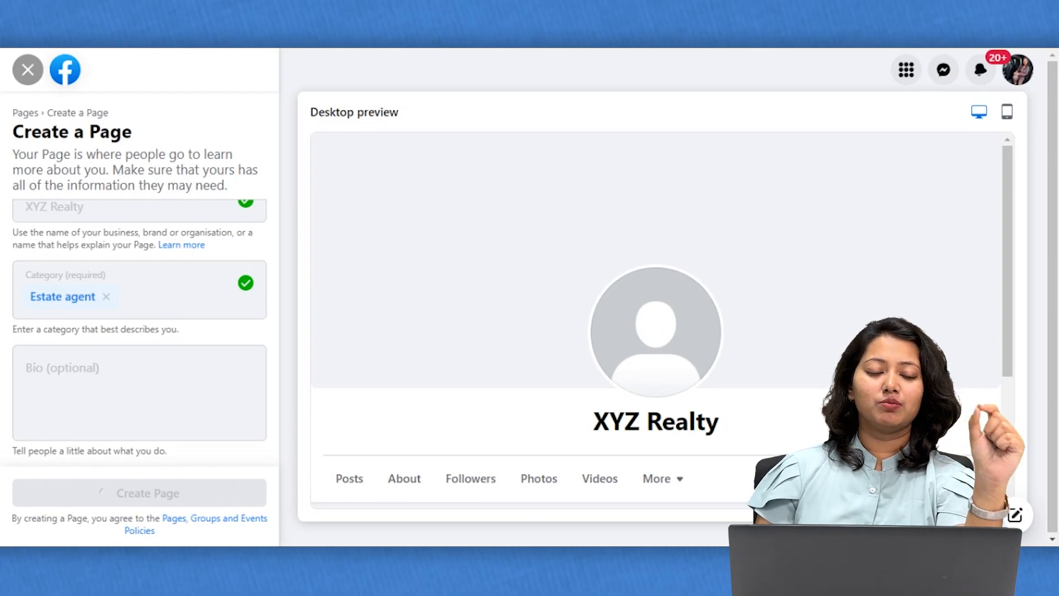
Move through the remaining Page setup steps, skipping WhatsApp and friend invites, and finish with Done.
{"action": "scroll", "coordinate": [139, 309], "scroll_direction": "down", "scroll_amount": 3}
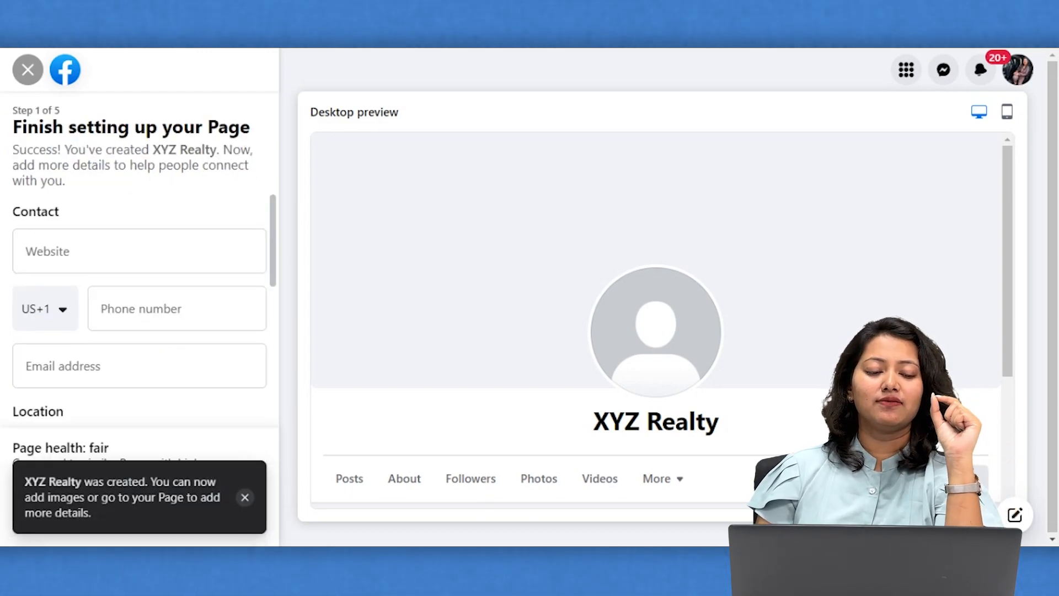
{"action": "scroll", "coordinate": [139, 309], "scroll_direction": "down", "scroll_amount": 3}
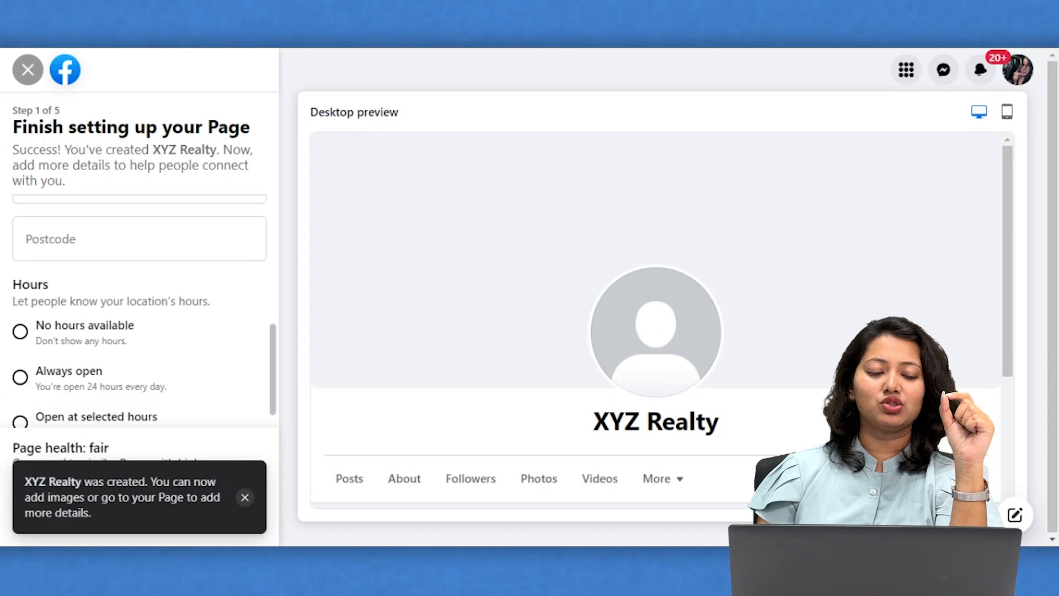
{"action": "left_click", "coordinate": [245, 497]}
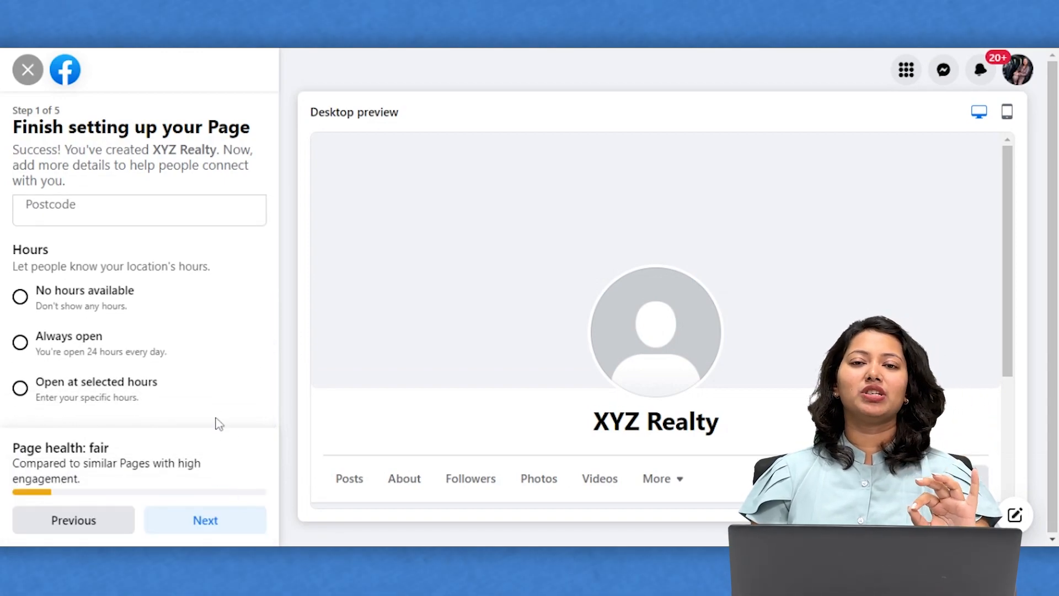
{"action": "left_click", "coordinate": [206, 524]}
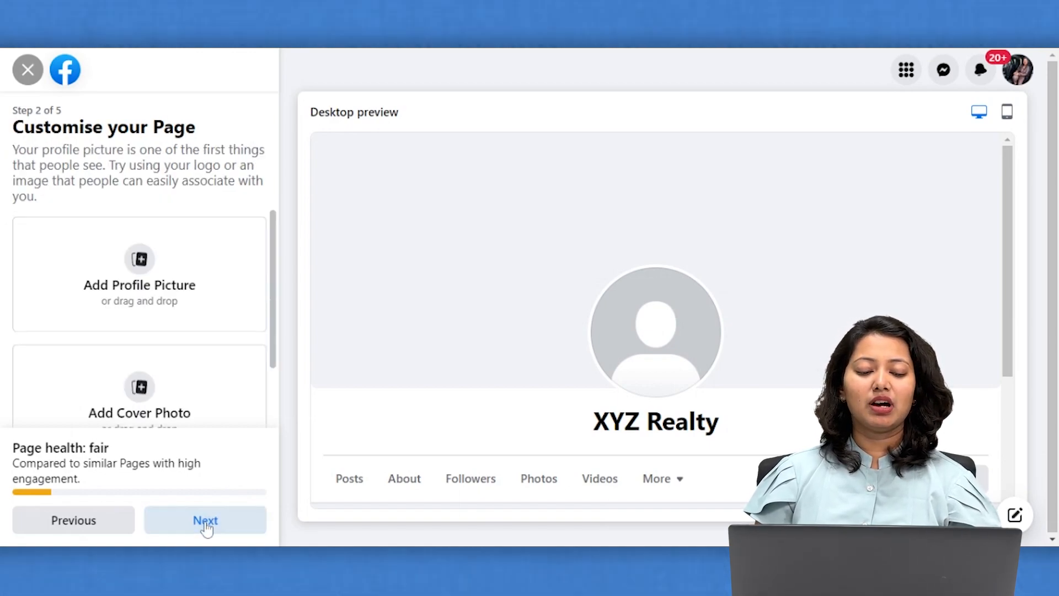
{"action": "scroll", "coordinate": [214, 313], "scroll_direction": "down", "scroll_amount": 2}
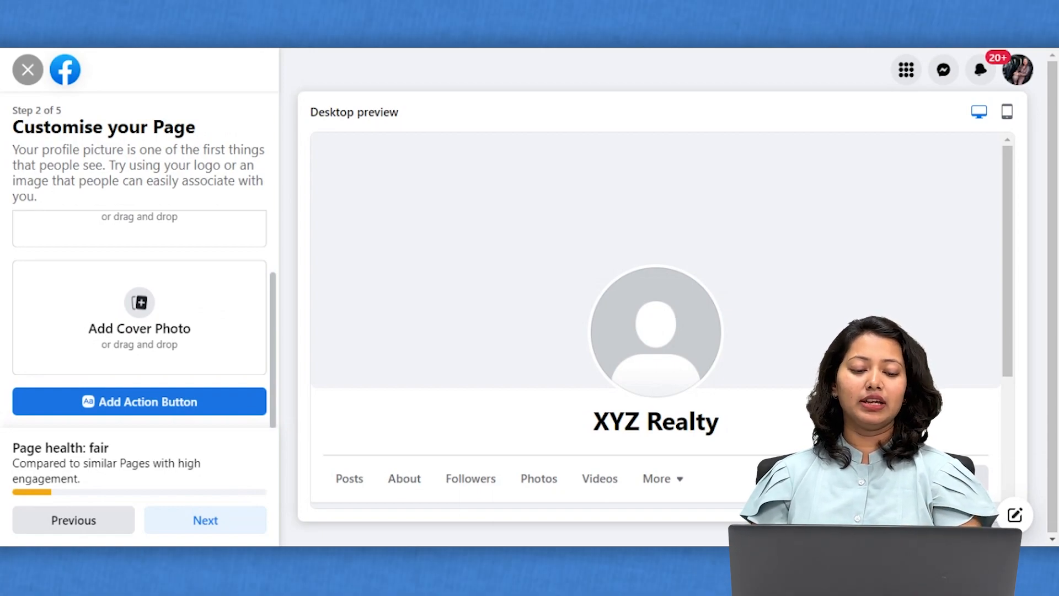
{"action": "left_click", "coordinate": [185, 534]}
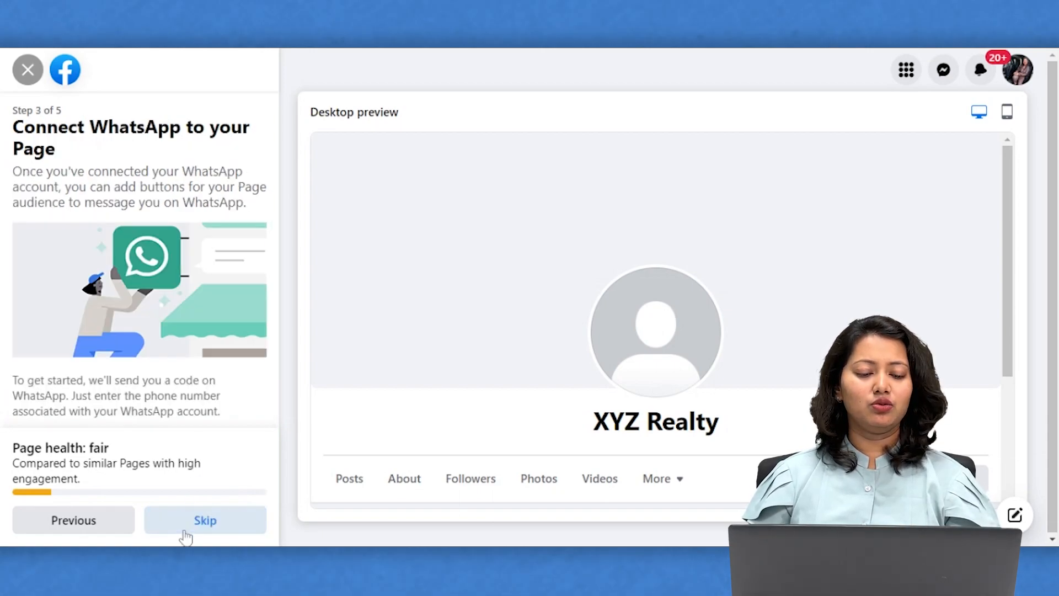
{"action": "scroll", "coordinate": [178, 371], "scroll_direction": "down", "scroll_amount": 2}
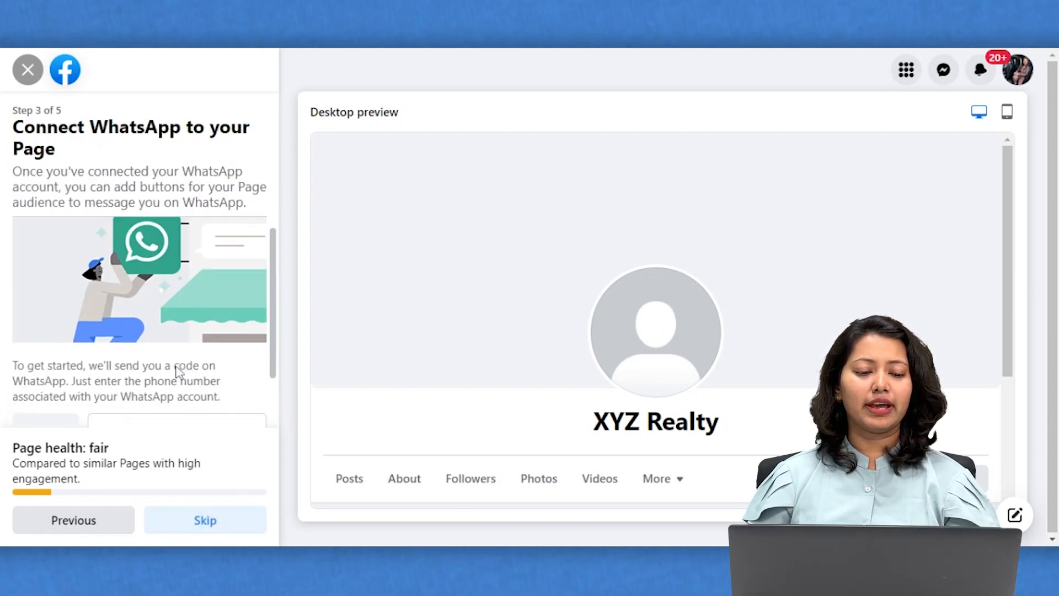
{"action": "left_click", "coordinate": [199, 524]}
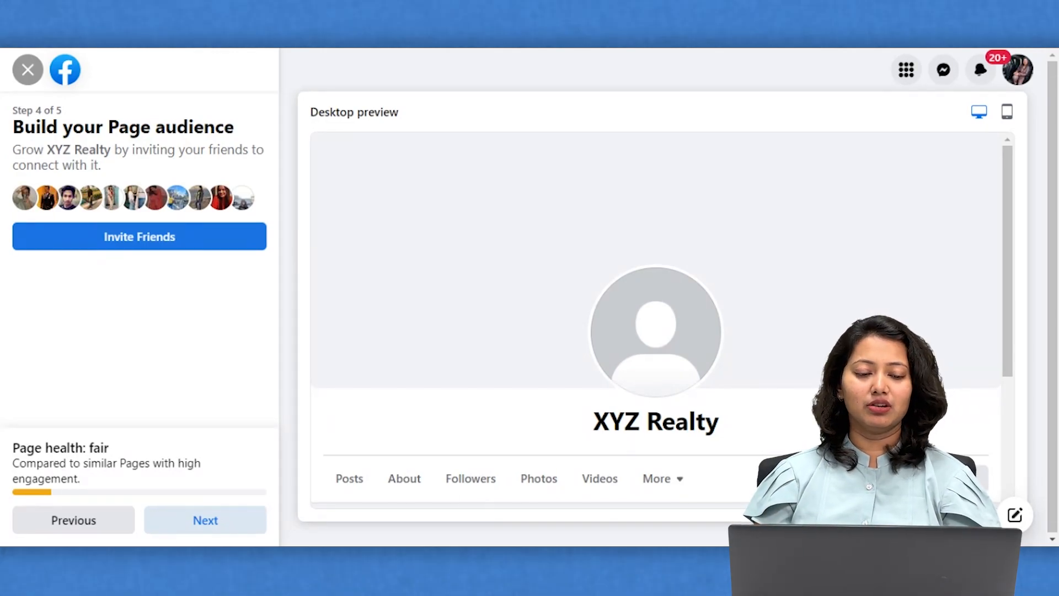
{"action": "left_click", "coordinate": [184, 527]}
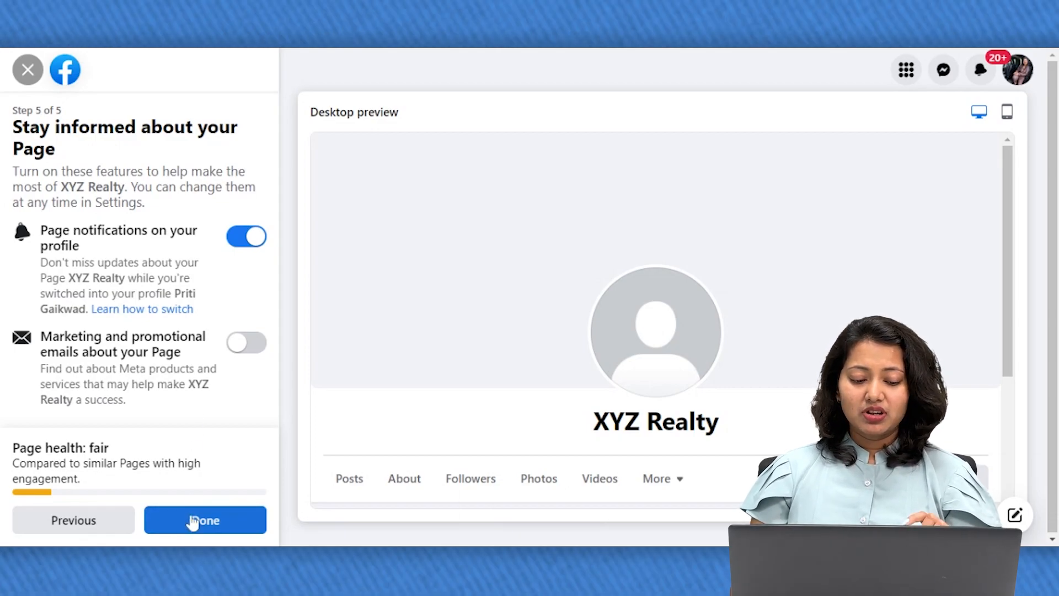
{"action": "left_click", "coordinate": [191, 520]}
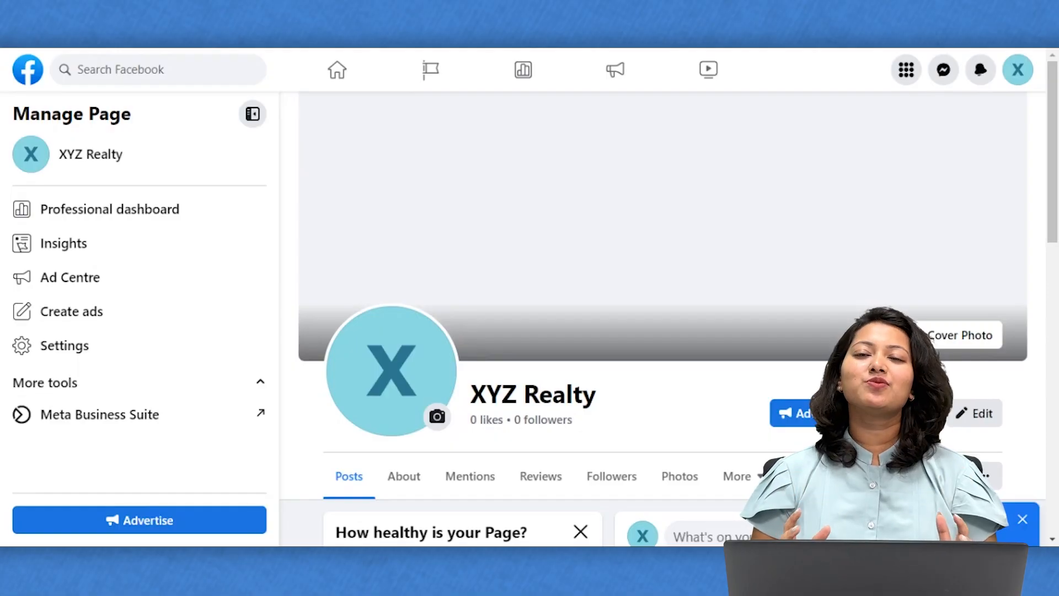
Go to Ads Manager from the Facebook menu and create a campaign with the Leads objective.
{"action": "left_click", "coordinate": [906, 71]}
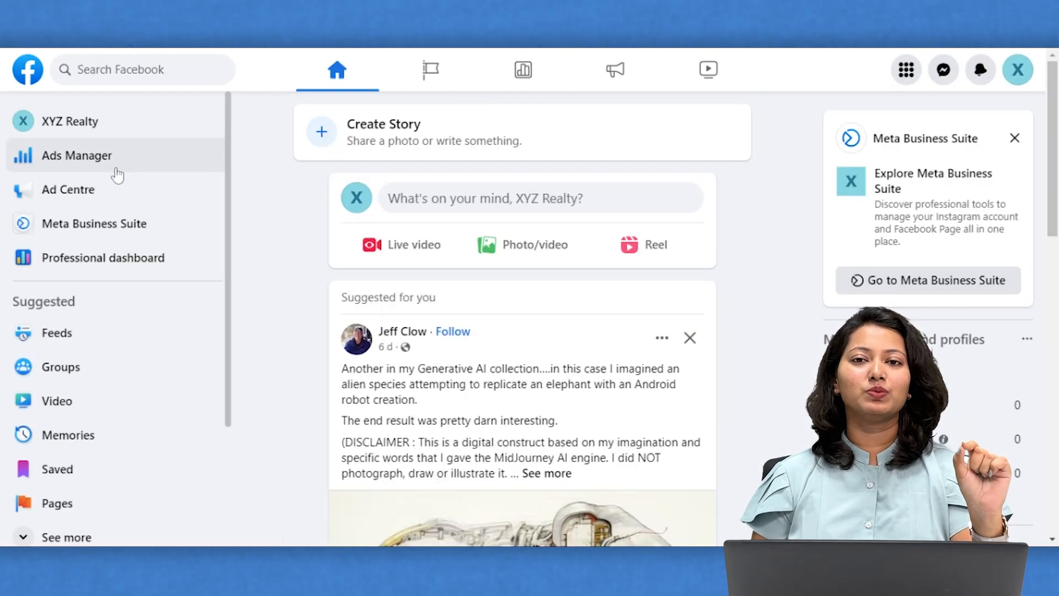
{"action": "left_click", "coordinate": [83, 166]}
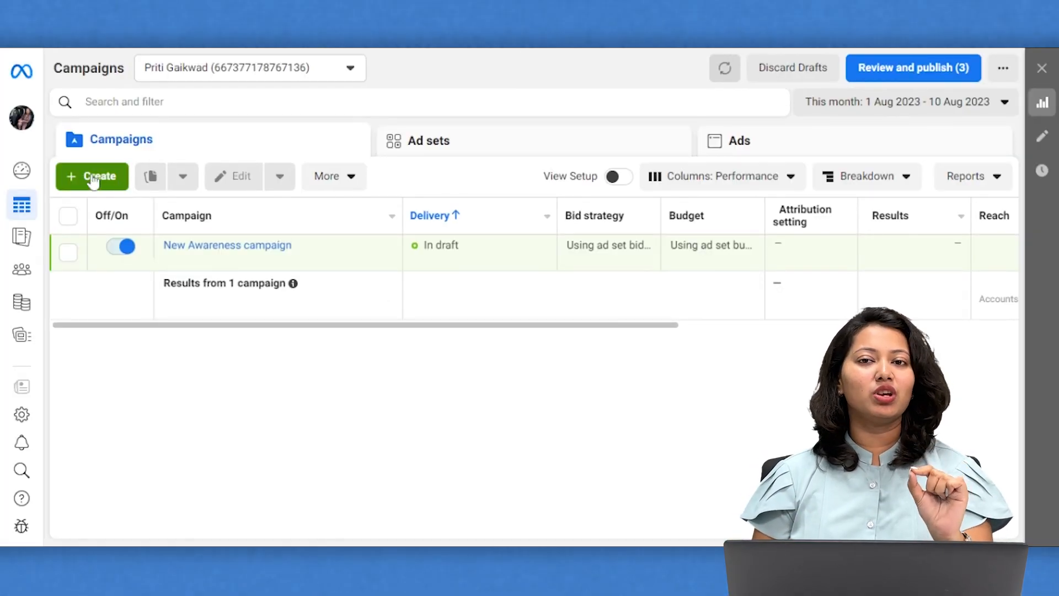
{"action": "left_click", "coordinate": [93, 178]}
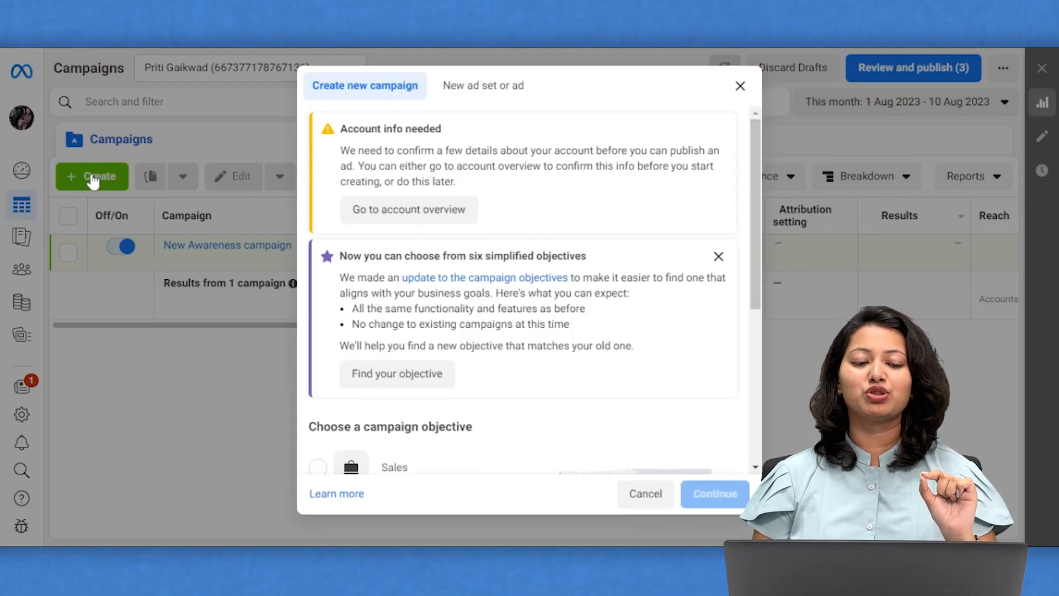
{"action": "scroll", "coordinate": [428, 367], "scroll_direction": "down", "scroll_amount": 4}
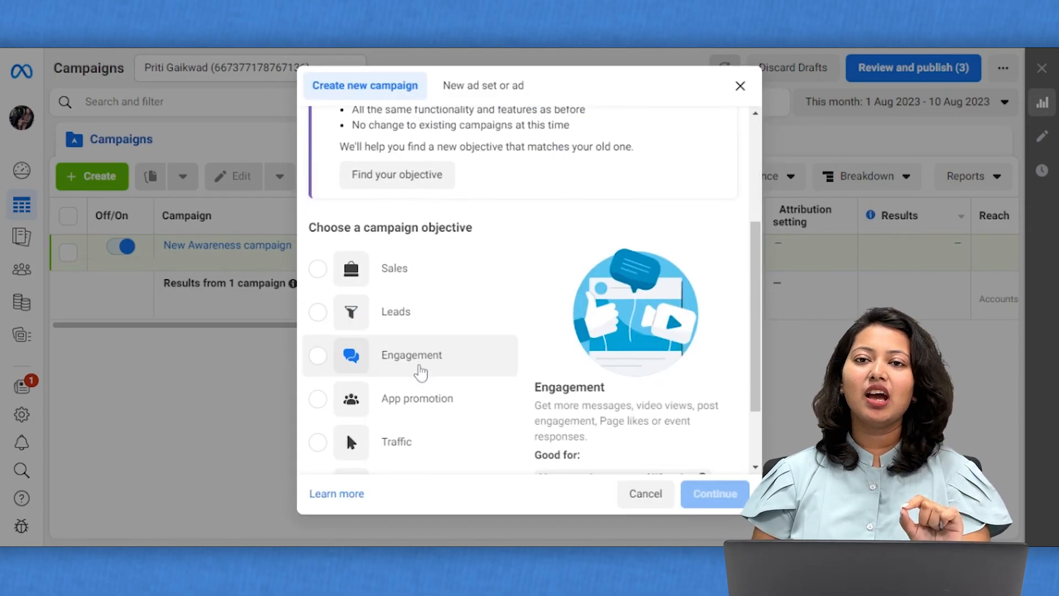
{"action": "scroll", "coordinate": [421, 373], "scroll_direction": "down", "scroll_amount": 2}
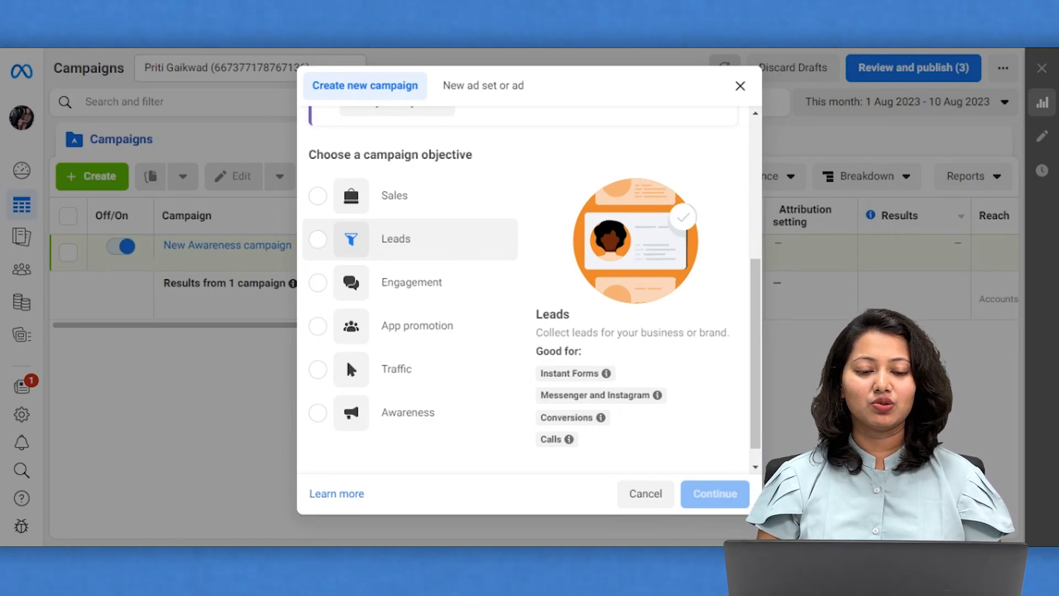
{"action": "left_click", "coordinate": [317, 242]}
Confirm the Leads campaign, name it Runwal Manpada, and proceed to the ad set.
{"action": "left_click", "coordinate": [706, 498]}
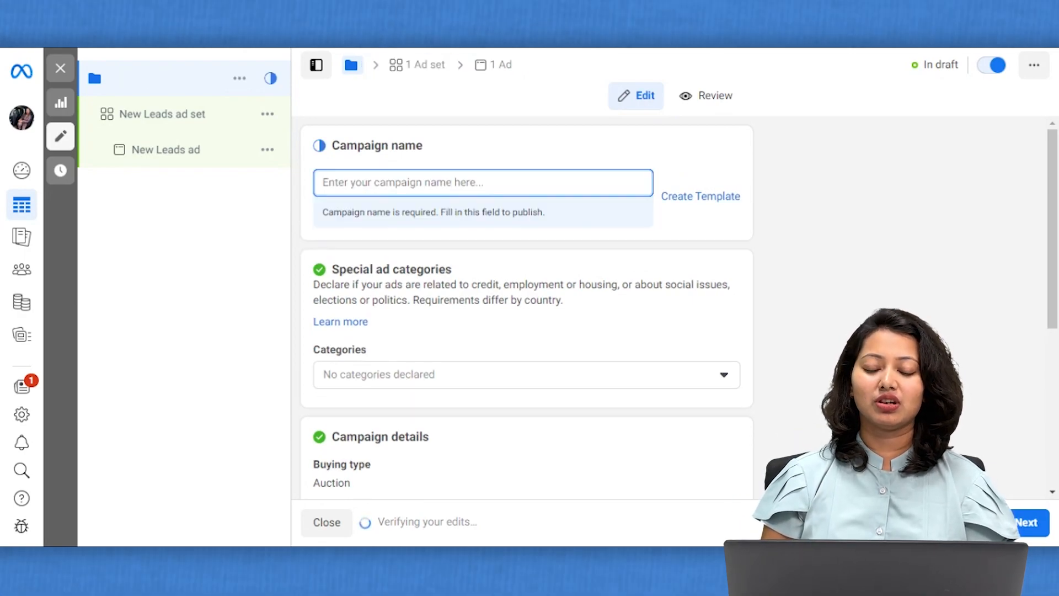
{"action": "type", "text": "R"}
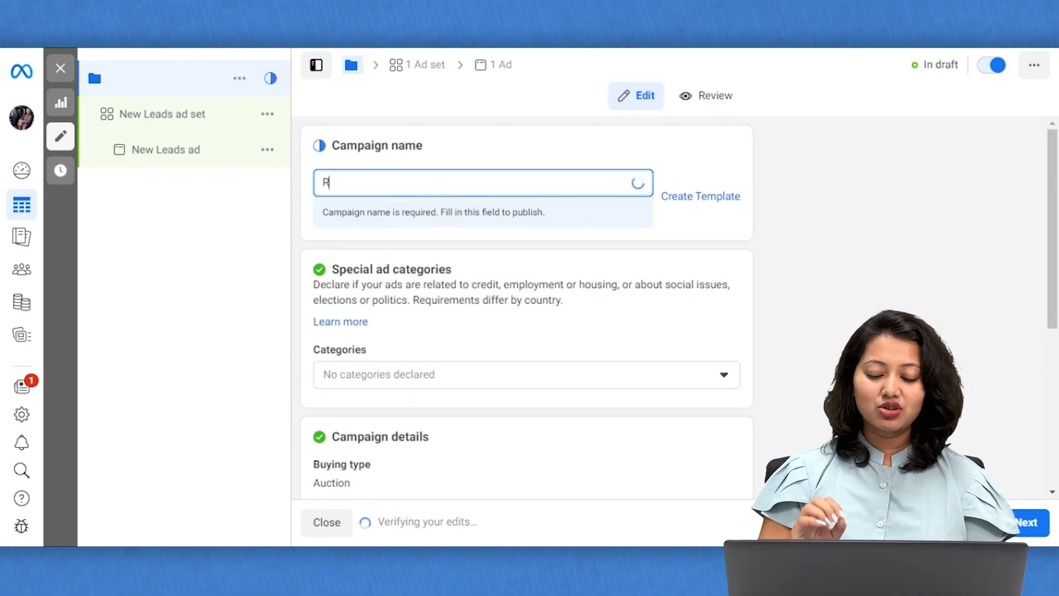
{"action": "type", "text": "unwal "}
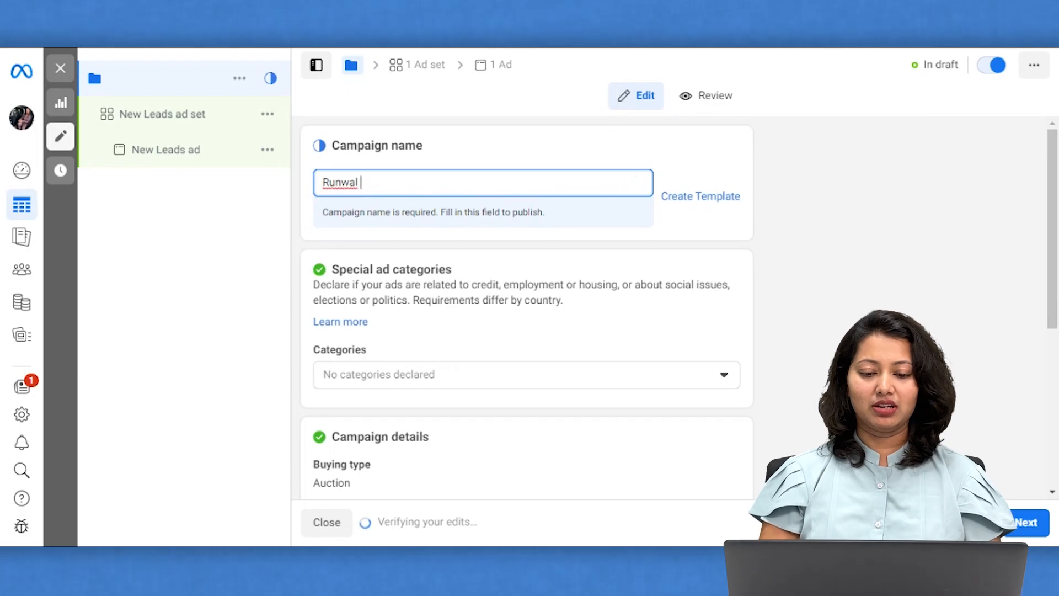
{"action": "type", "text": "Manpada"}
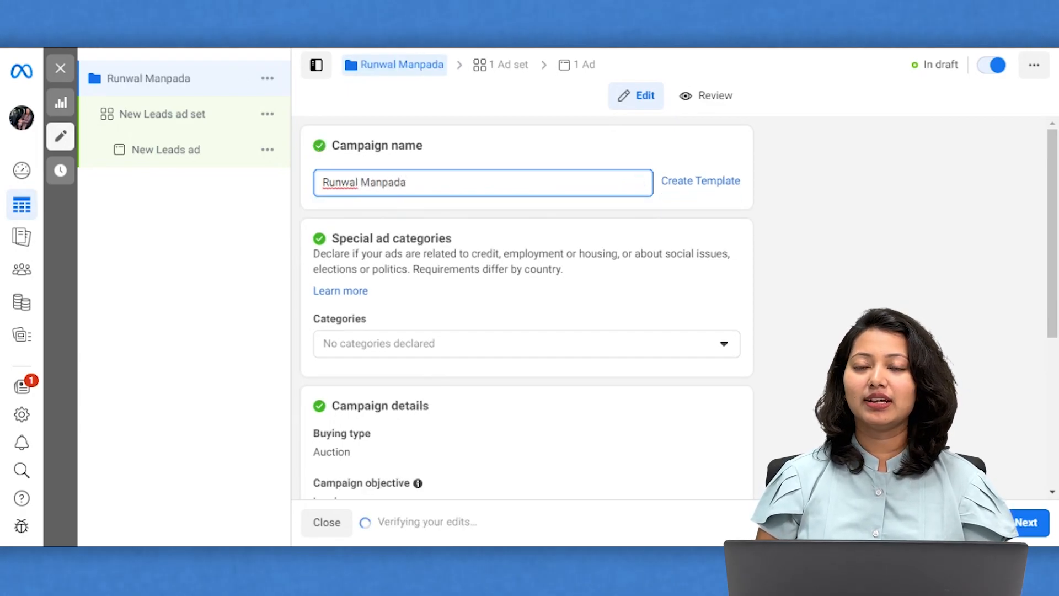
{"action": "scroll", "coordinate": [546, 409], "scroll_direction": "down", "scroll_amount": 5}
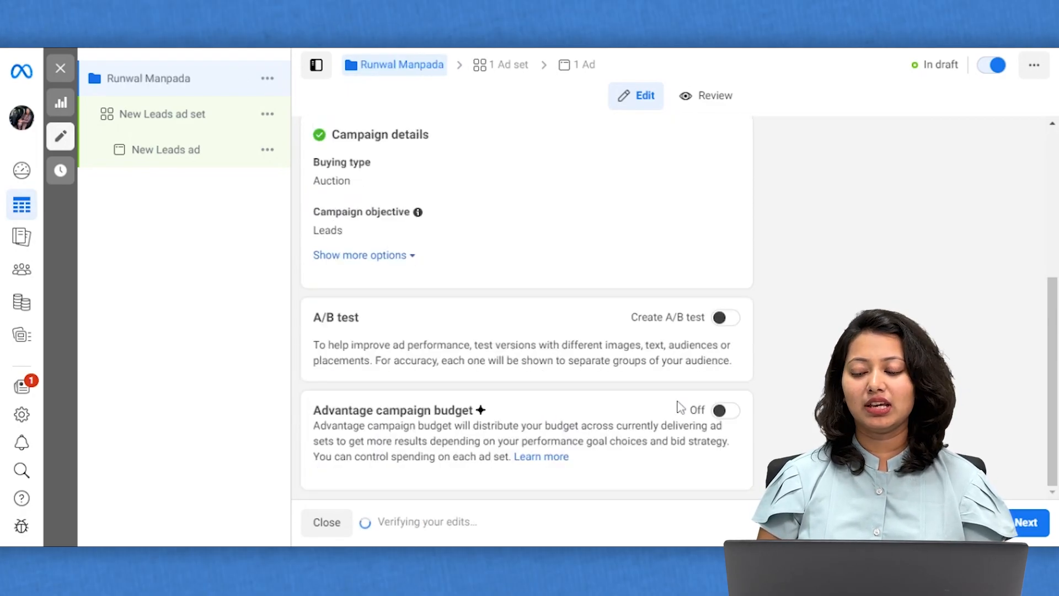
{"action": "left_click", "coordinate": [1027, 521]}
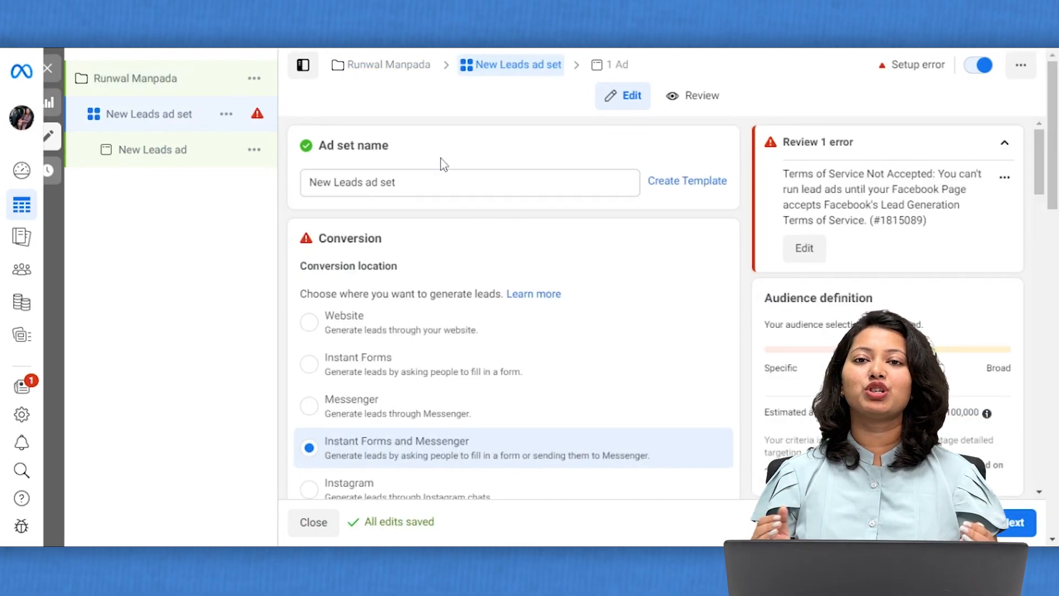
Replace the default ad set name with Runwal Manpada, correcting the 'MAnpada' typo.
{"action": "left_click", "coordinate": [408, 181]}
{"action": "key", "text": "BackSpace"}
{"action": "key", "text": "BackSpace"}
{"action": "key", "text": "BackSpace"}
{"action": "key", "text": "BackSpace"}
{"action": "key", "text": "BackSpace"}
{"action": "key", "text": "BackSpace"}
{"action": "key", "text": "BackSpace"}
{"action": "key", "text": "BackSpace"}
{"action": "key", "text": "BackSpace"}
{"action": "key", "text": "BackSpace"}
{"action": "key", "text": "BackSpace"}
{"action": "key", "text": "BackSpace"}
{"action": "key", "text": "BackSpace"}
{"action": "key", "text": "BackSpace"}
{"action": "key", "text": "BackSpace"}
{"action": "key", "text": "BackSpace"}
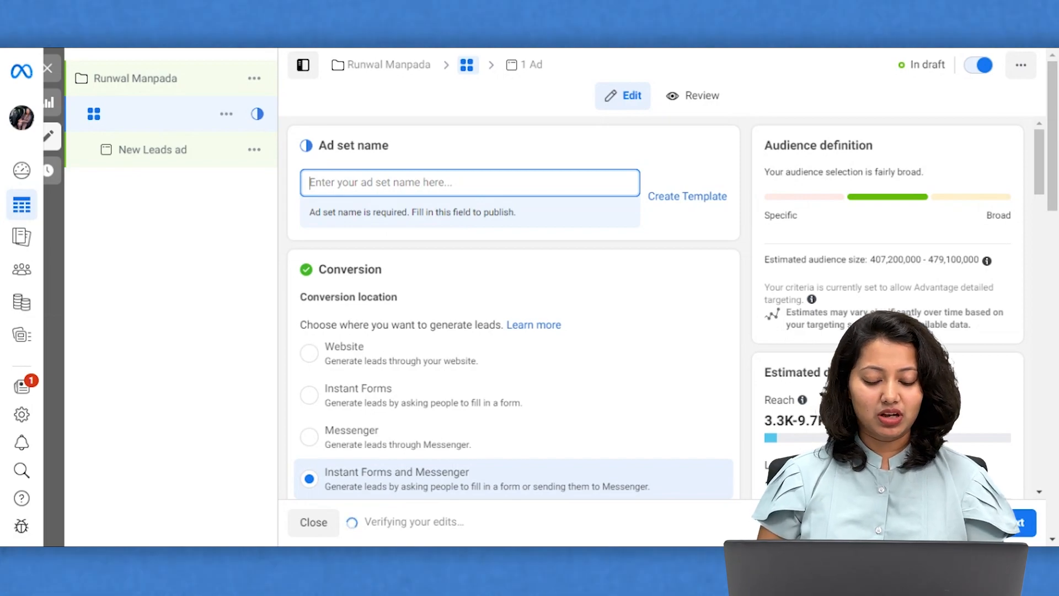
{"action": "type", "text": "Ru"}
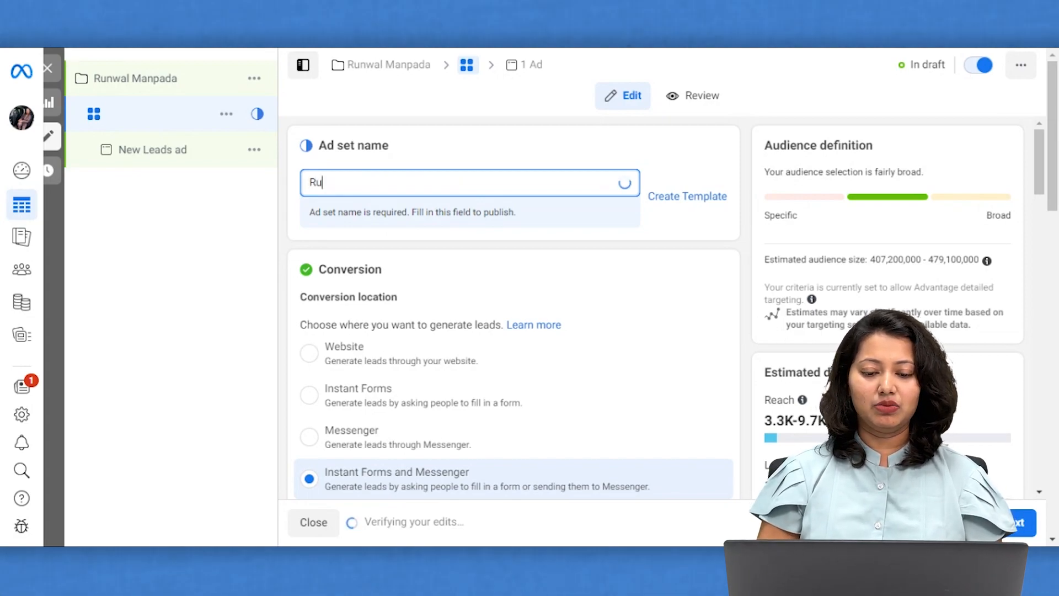
{"action": "type", "text": "nwal MAn"}
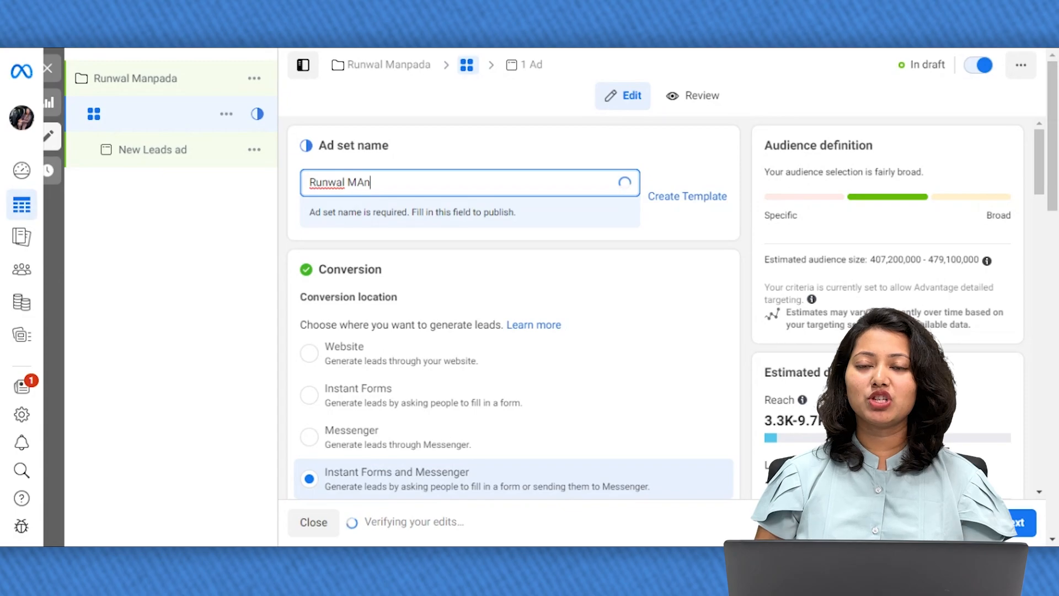
{"action": "type", "text": "pada"}
{"action": "left_click", "coordinate": [364, 182]}
{"action": "key", "text": "BackSpace"}
{"action": "type", "text": "a"}
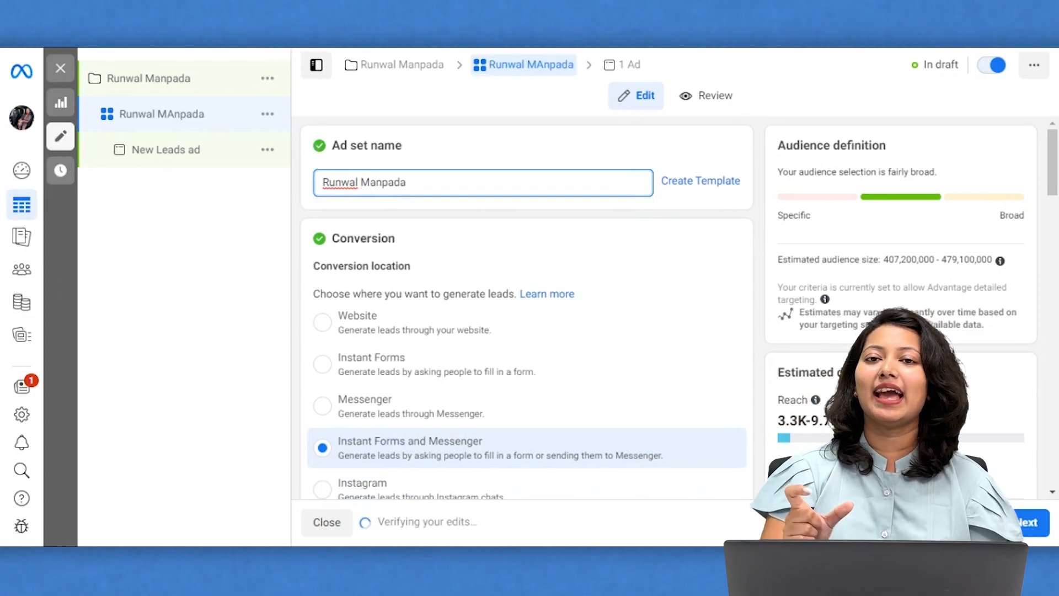
{"action": "scroll", "coordinate": [437, 315], "scroll_direction": "down", "scroll_amount": 1}
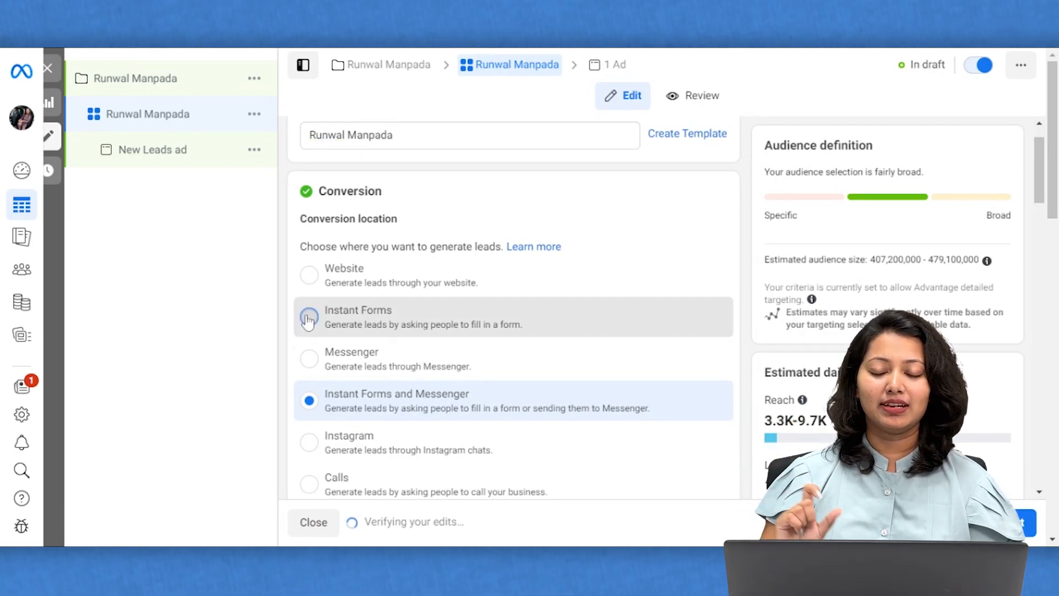
Choose Instant Forms as the conversion location and select the XYZ Realty Facebook Page.
{"action": "left_click", "coordinate": [346, 326]}
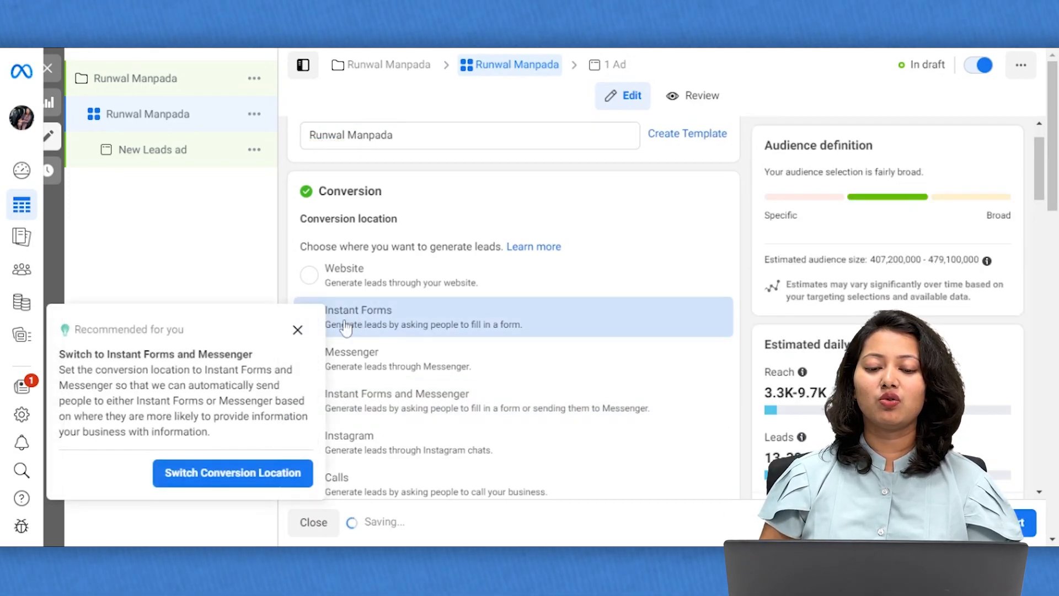
{"action": "left_click", "coordinate": [297, 330]}
{"action": "scroll", "coordinate": [461, 398], "scroll_direction": "down", "scroll_amount": 5}
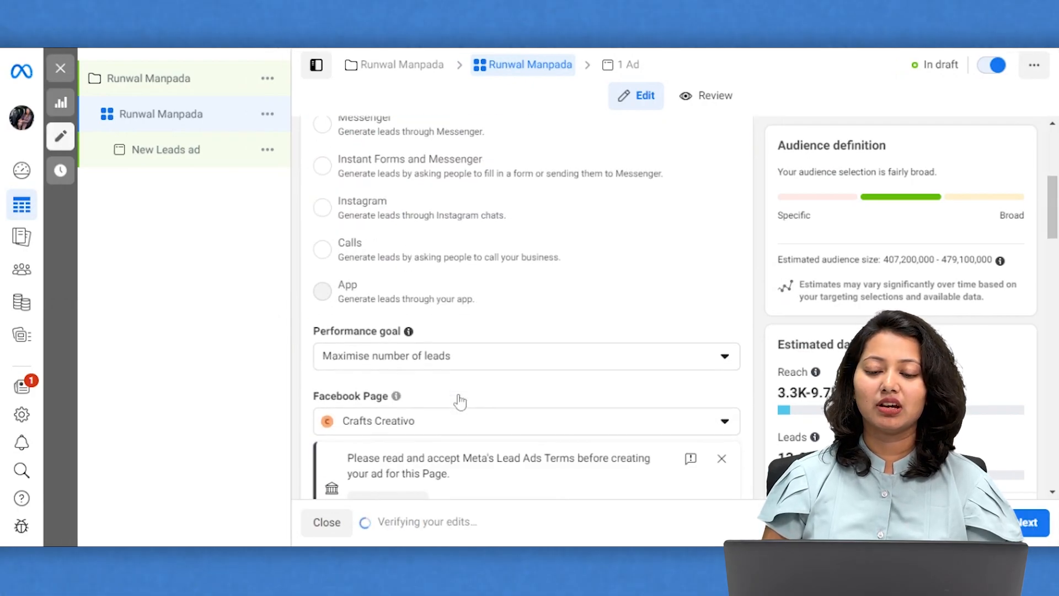
{"action": "scroll", "coordinate": [492, 335], "scroll_direction": "down", "scroll_amount": 2}
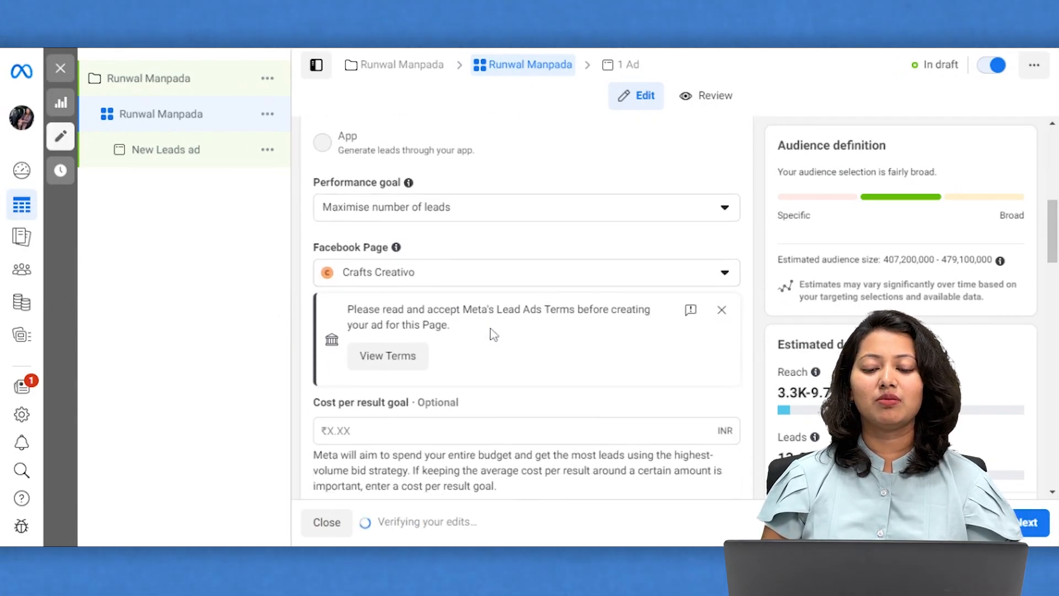
{"action": "left_click", "coordinate": [483, 273]}
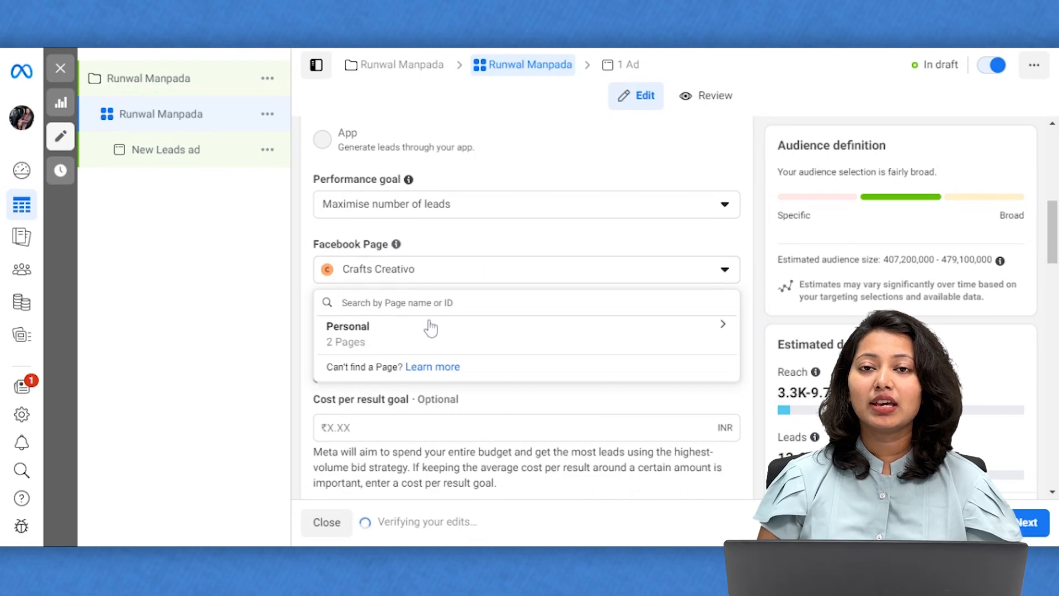
{"action": "left_click", "coordinate": [479, 346]}
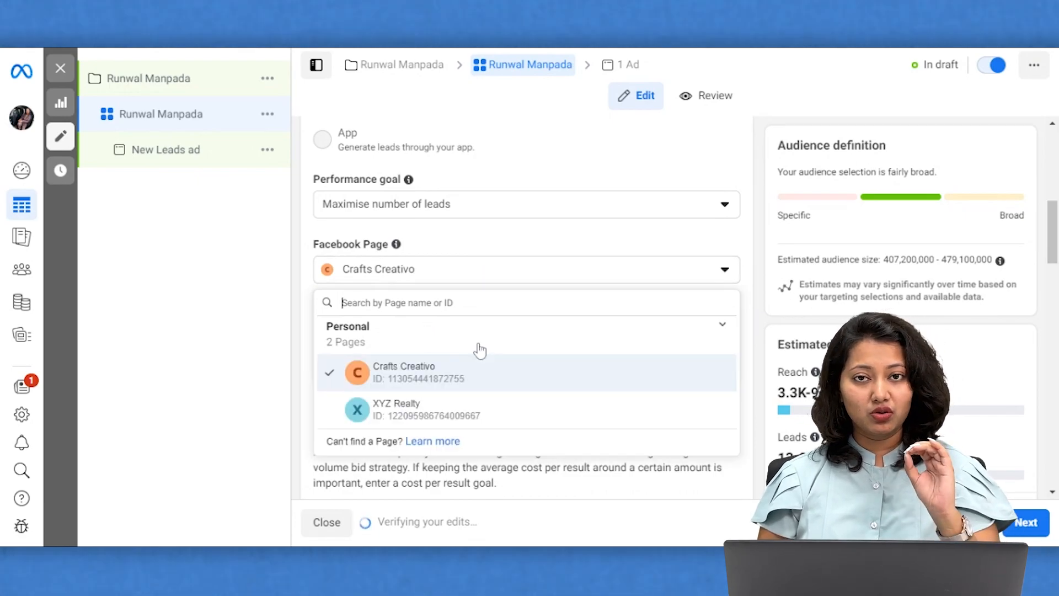
{"action": "left_click", "coordinate": [420, 416]}
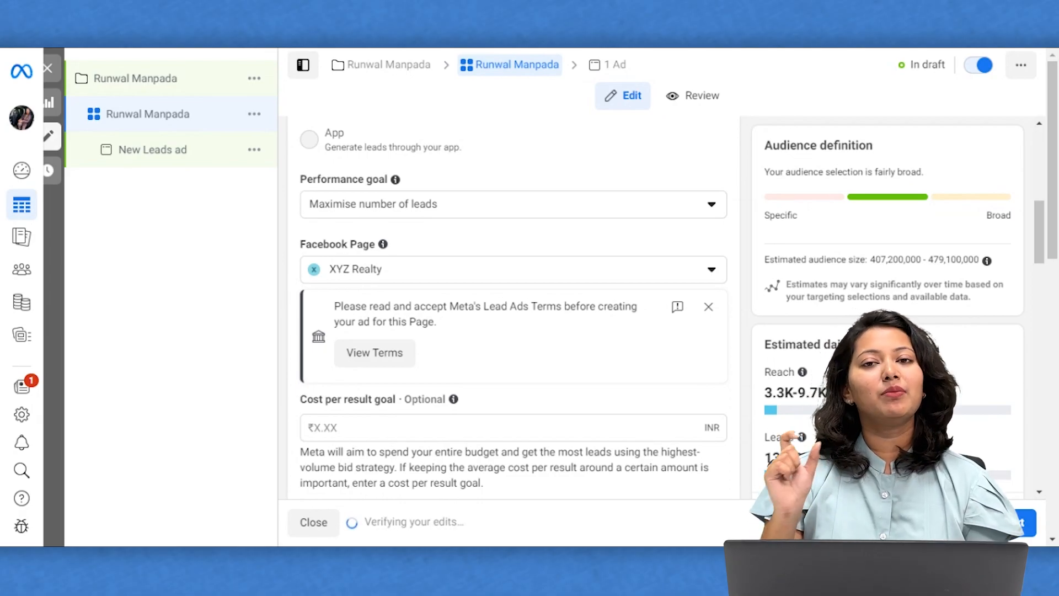
Leave the schedule without an end date and set the daily budget to ₹1,000.
{"action": "scroll", "coordinate": [514, 303], "scroll_direction": "down", "scroll_amount": 10}
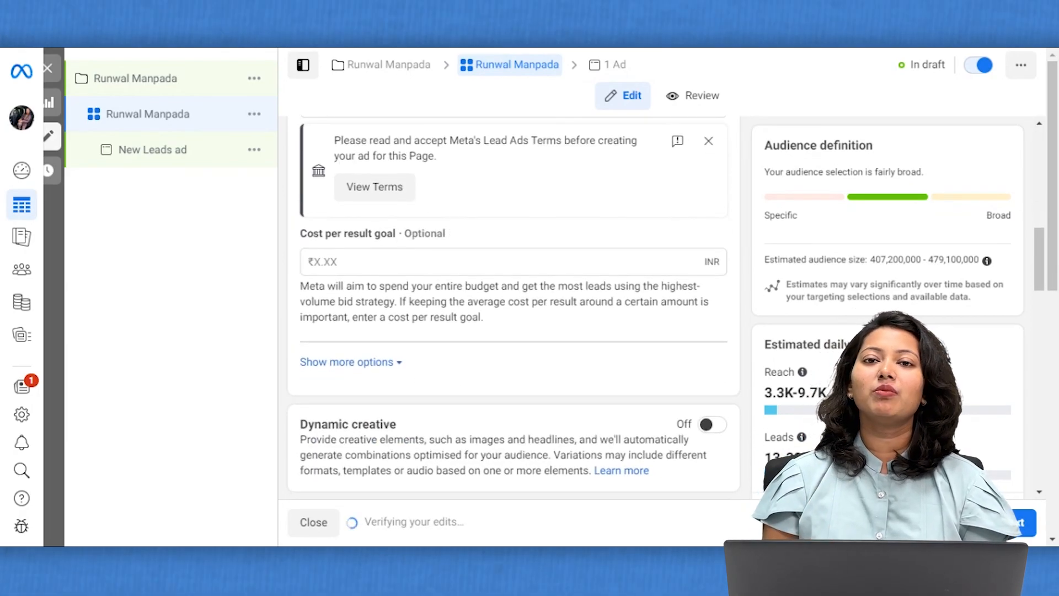
{"action": "scroll", "coordinate": [519, 279], "scroll_direction": "down", "scroll_amount": 2}
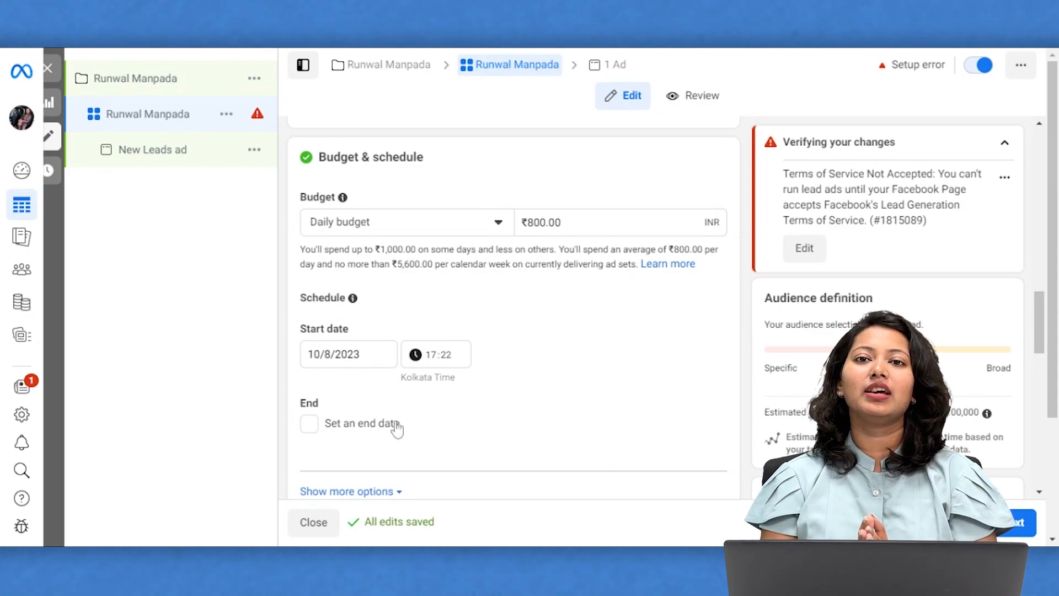
{"action": "left_click", "coordinate": [307, 426]}
{"action": "scroll", "coordinate": [442, 422], "scroll_direction": "down", "scroll_amount": 2}
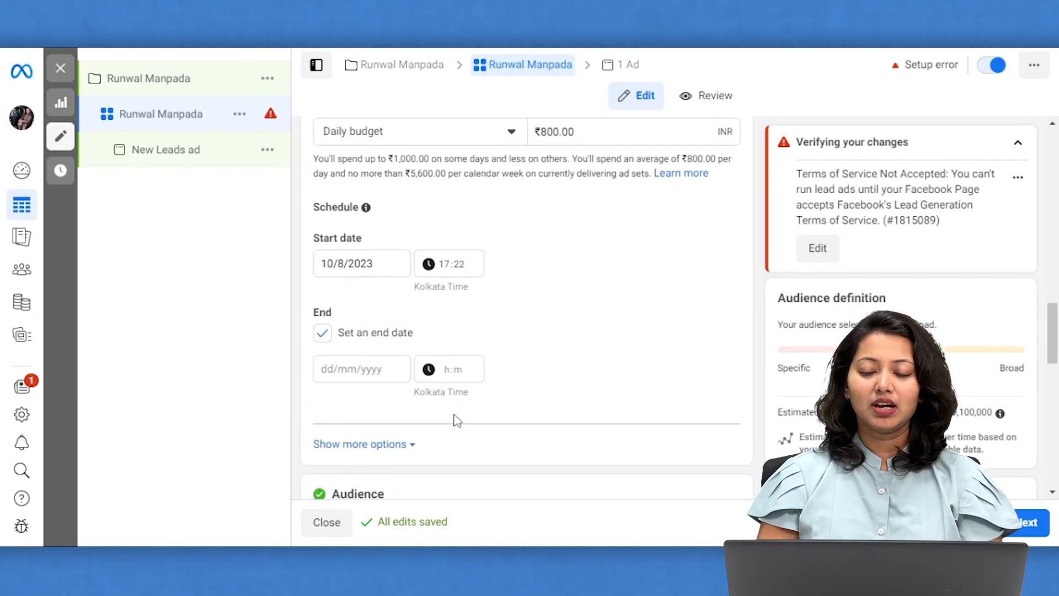
{"action": "left_click", "coordinate": [324, 339]}
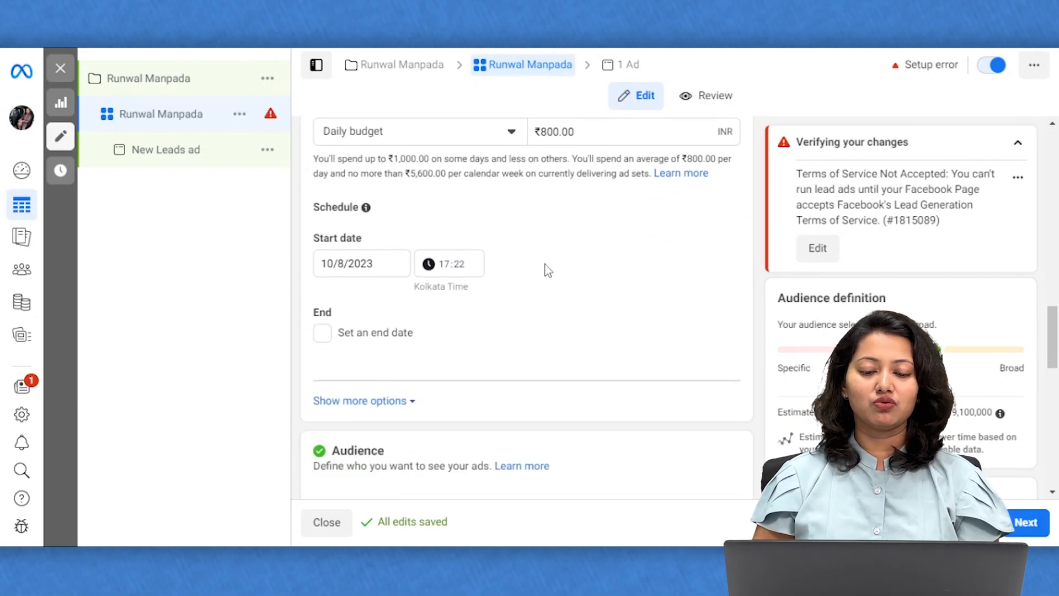
{"action": "scroll", "coordinate": [546, 266], "scroll_direction": "up", "scroll_amount": 2}
{"action": "key", "text": "BackSpace"}
{"action": "type", "text": "10"}
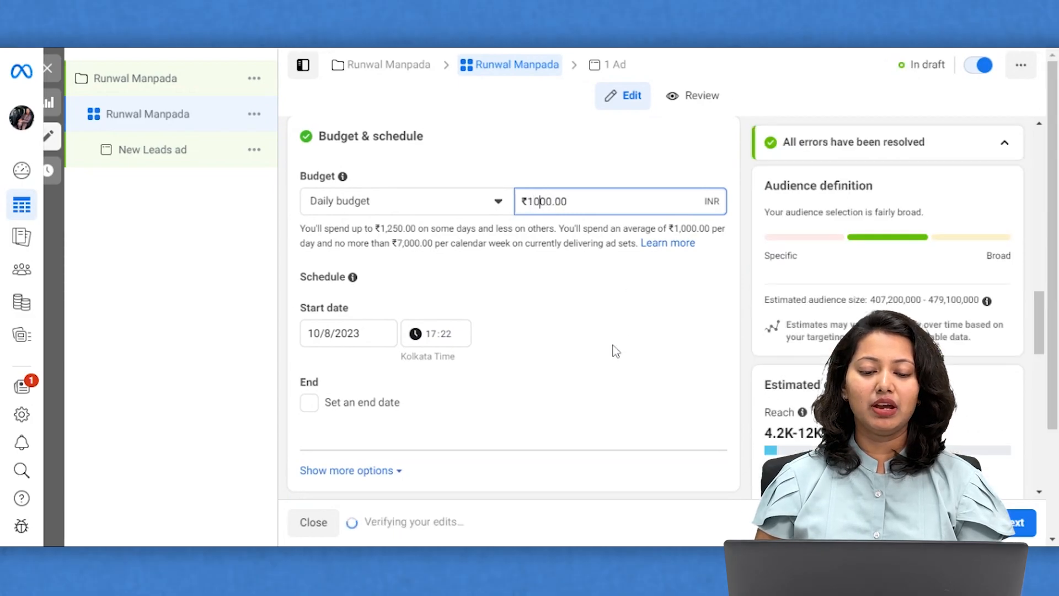
{"action": "scroll", "coordinate": [613, 350], "scroll_direction": "down", "scroll_amount": 2}
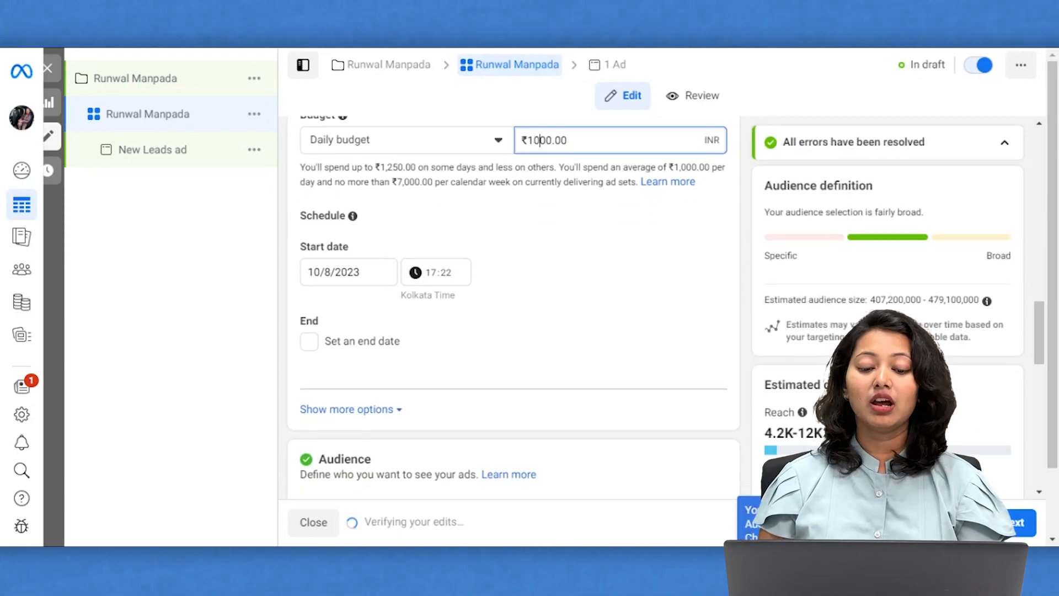
{"action": "scroll", "coordinate": [477, 404], "scroll_direction": "down", "scroll_amount": 2}
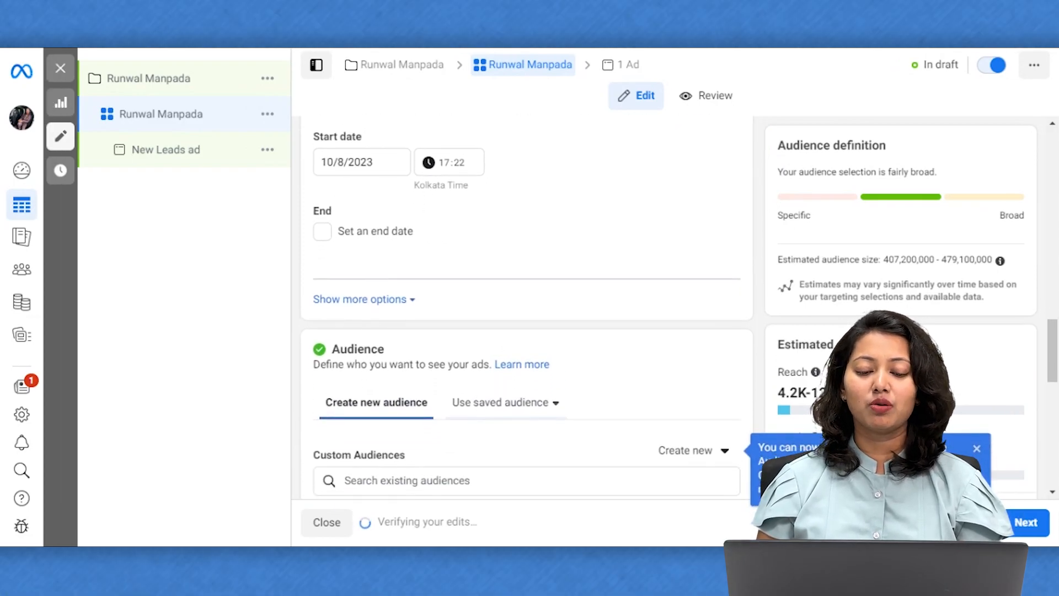
{"action": "scroll", "coordinate": [527, 309], "scroll_direction": "down", "scroll_amount": 4}
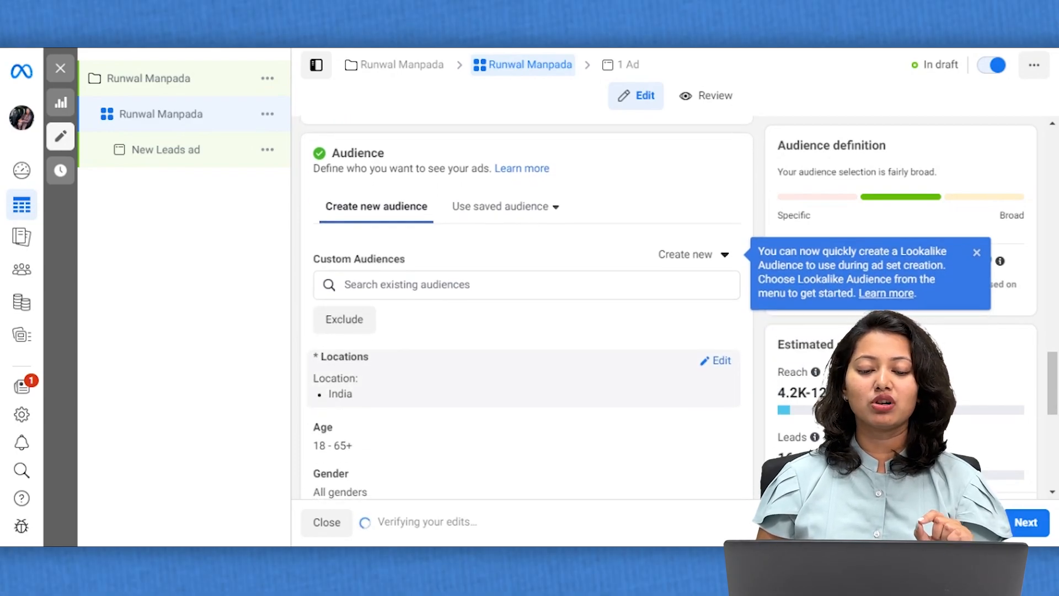
{"action": "scroll", "coordinate": [374, 248], "scroll_direction": "up", "scroll_amount": 3}
{"action": "left_click", "coordinate": [322, 191]}
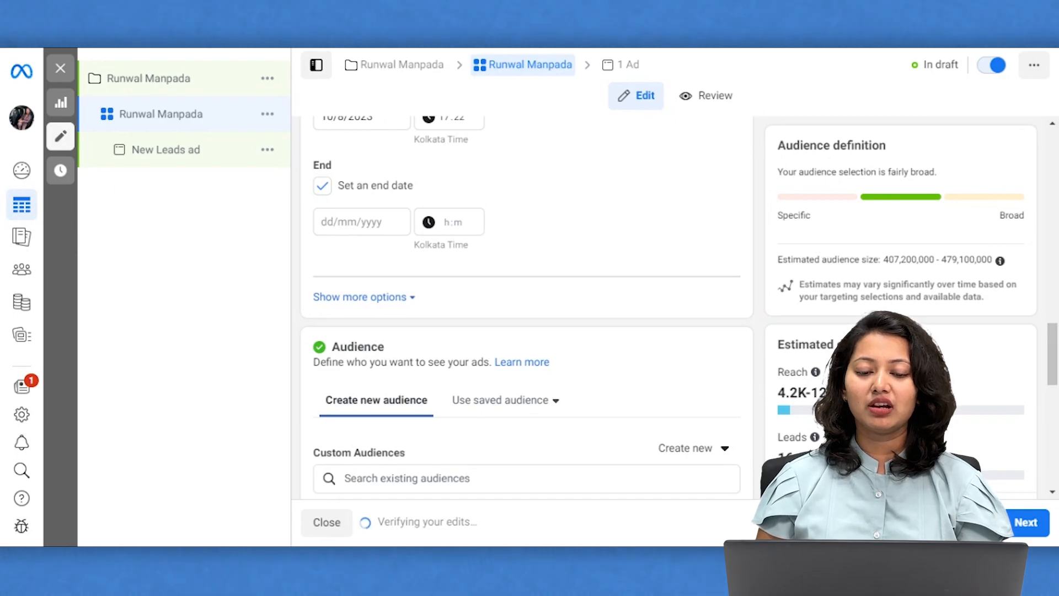
{"action": "left_click", "coordinate": [361, 222]}
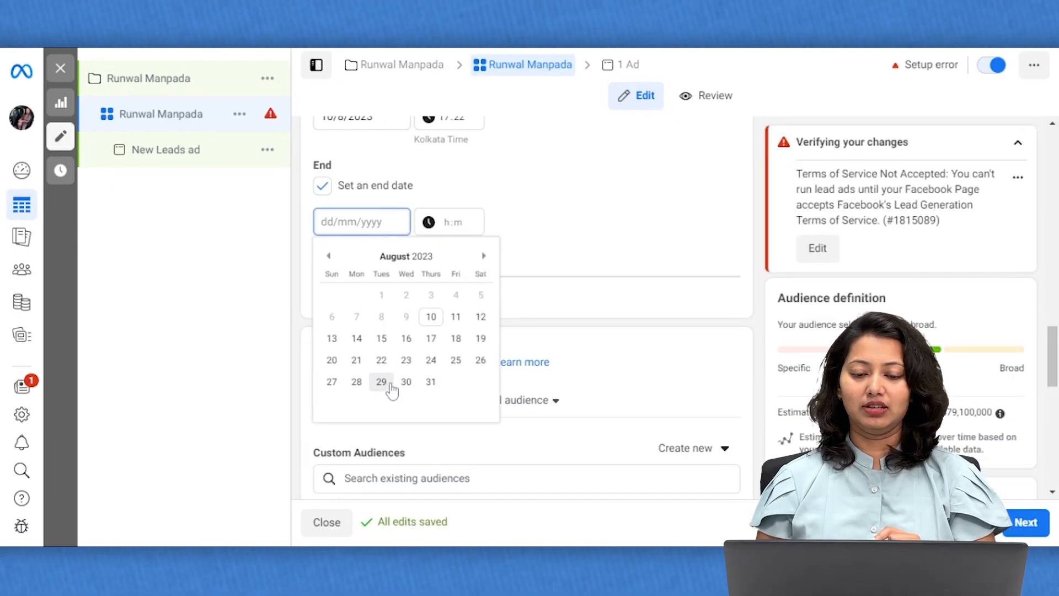
{"action": "left_click", "coordinate": [533, 220]}
{"action": "left_click", "coordinate": [322, 186]}
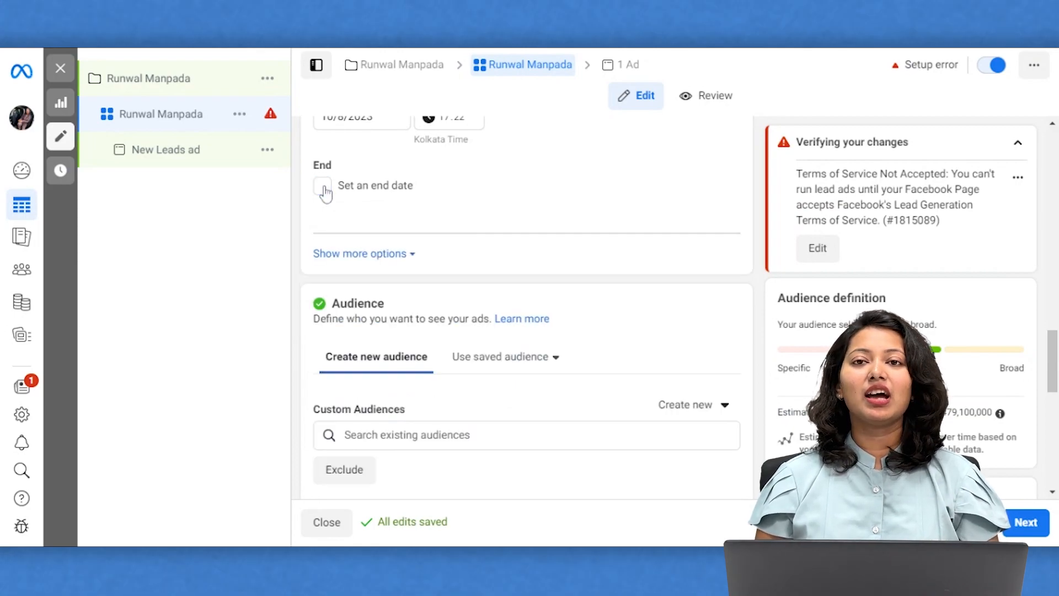
{"action": "scroll", "coordinate": [406, 367], "scroll_direction": "down", "scroll_amount": 3}
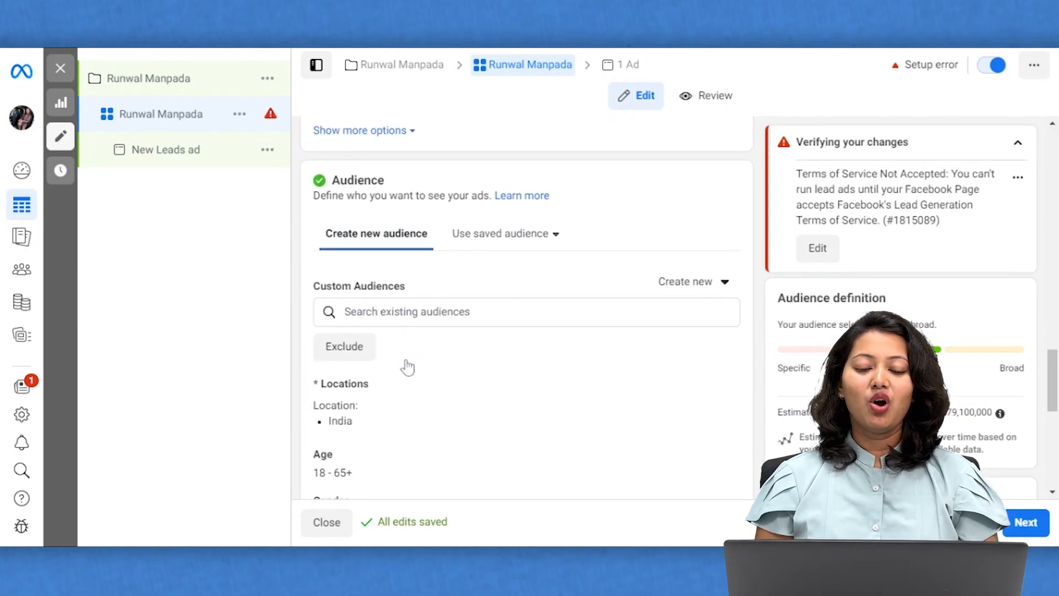
{"action": "scroll", "coordinate": [418, 329], "scroll_direction": "down", "scroll_amount": 1}
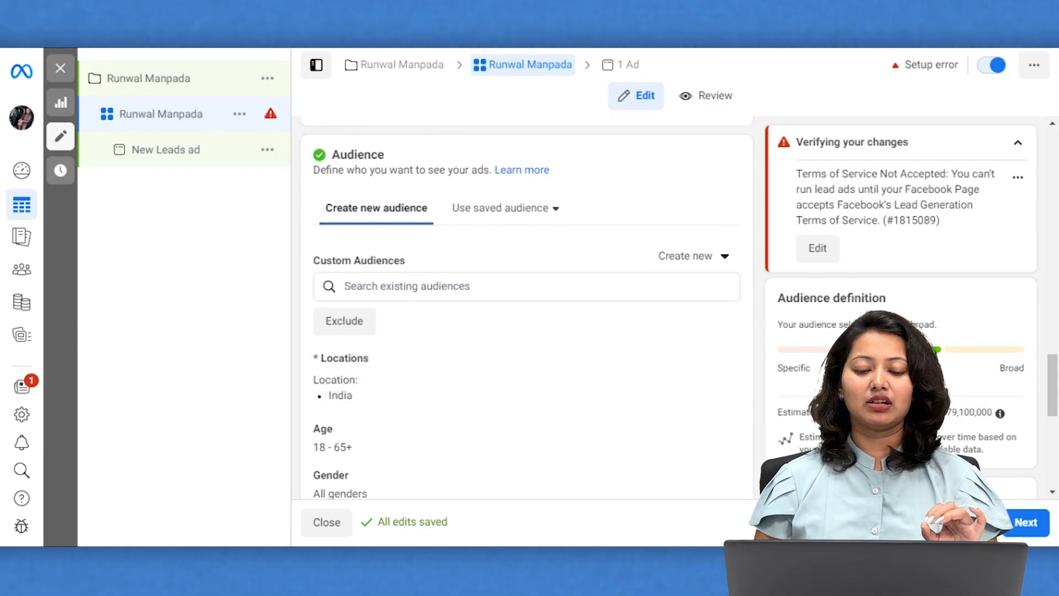
{"action": "scroll", "coordinate": [406, 418], "scroll_direction": "down", "scroll_amount": 4}
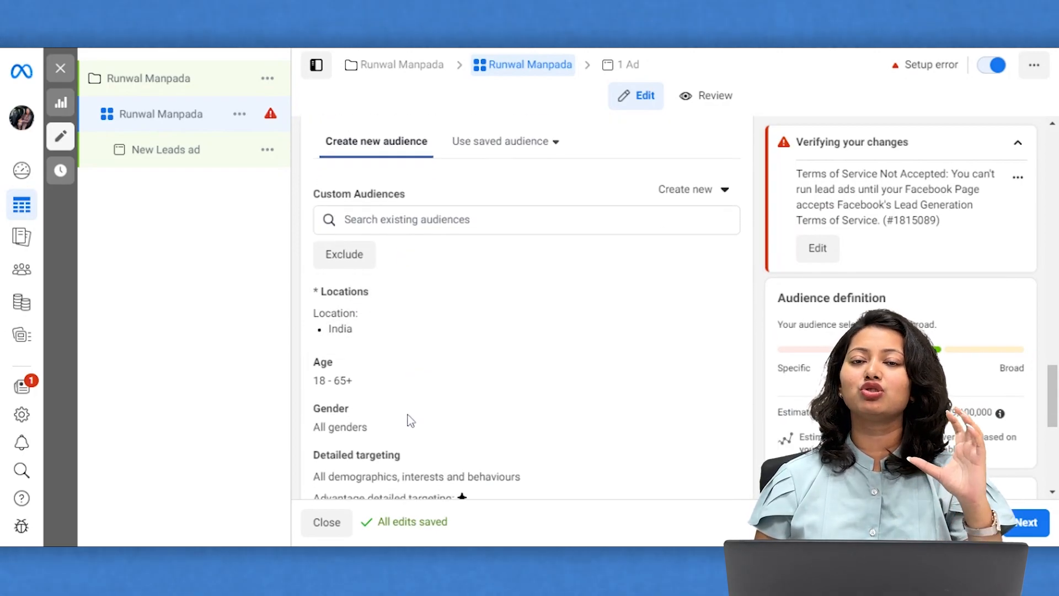
{"action": "mouse_move", "coordinate": [646, 262]}
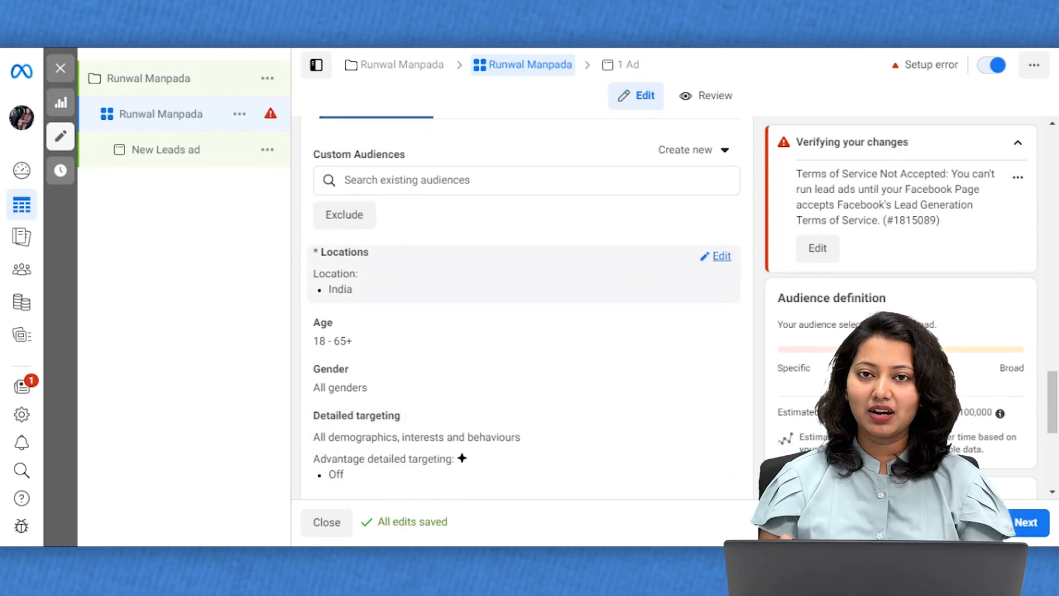
Replace the India location with Thane, Maharashtra and narrow its radius from 40 km to 20 km.
{"action": "left_click", "coordinate": [728, 258]}
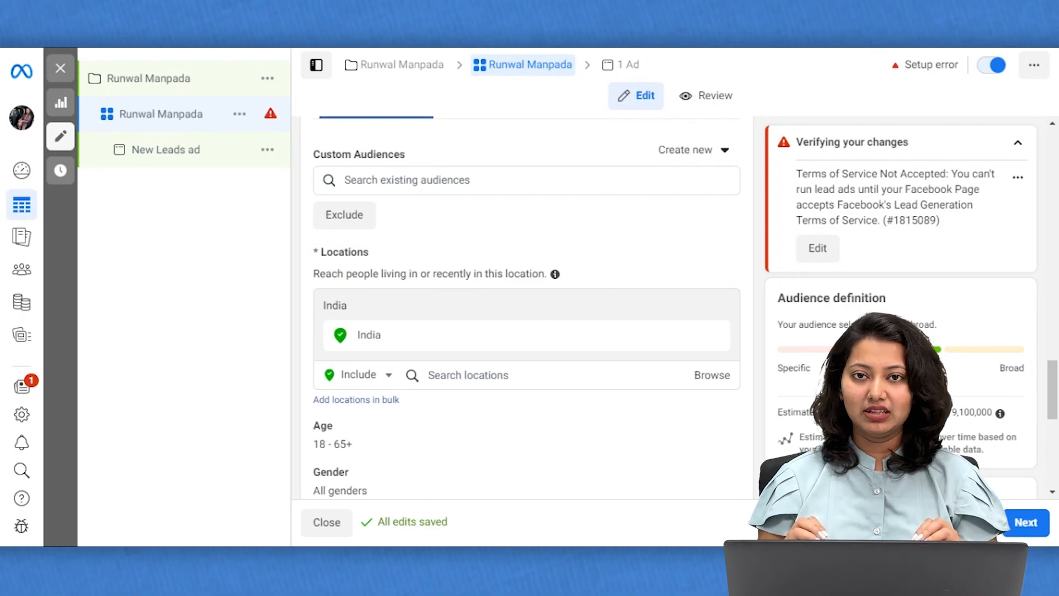
{"action": "left_click", "coordinate": [496, 375]}
{"action": "type", "text": "thane"}
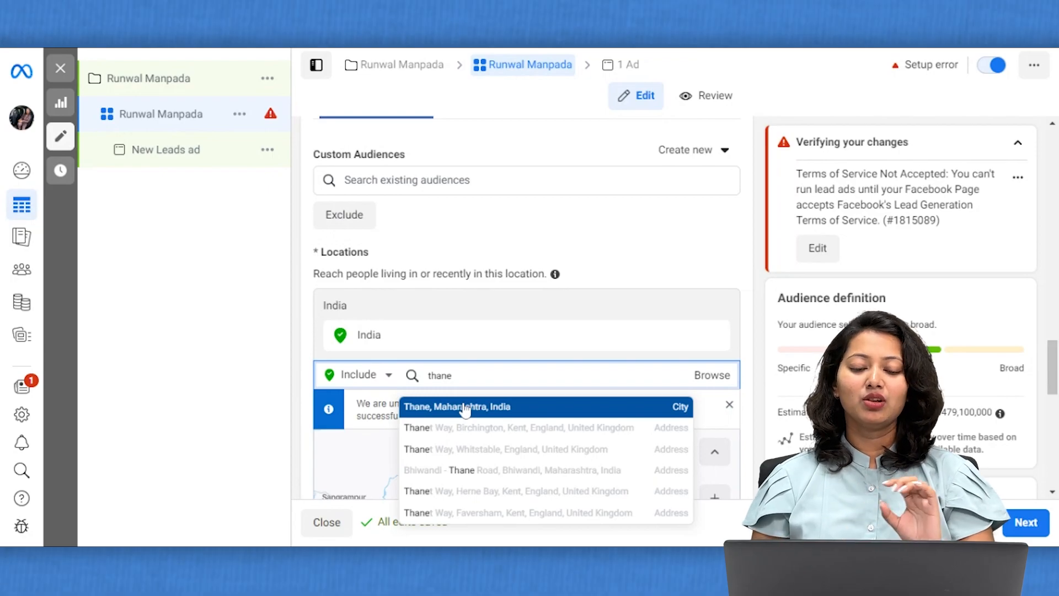
{"action": "left_click", "coordinate": [465, 408]}
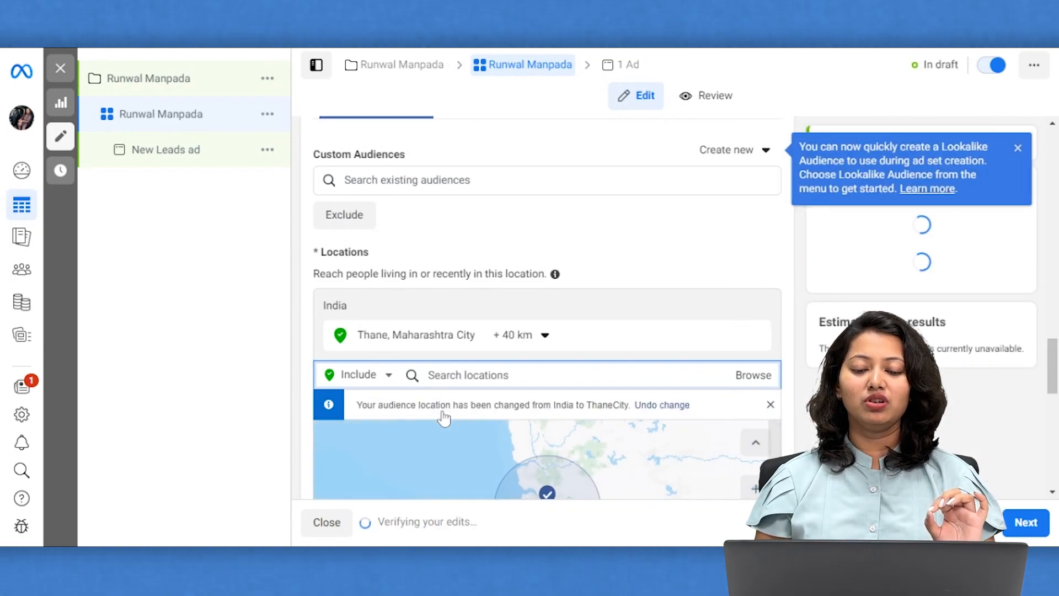
{"action": "scroll", "coordinate": [443, 414], "scroll_direction": "down", "scroll_amount": 1}
{"action": "left_click", "coordinate": [544, 275]}
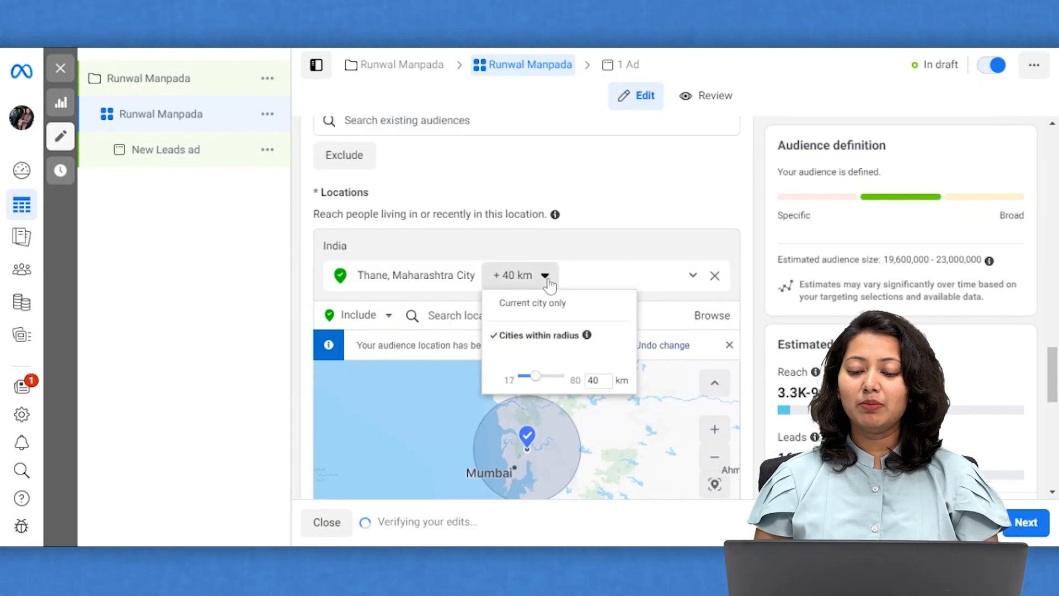
{"action": "key", "text": "BackSpace"}
{"action": "key", "text": "BackSpace"}
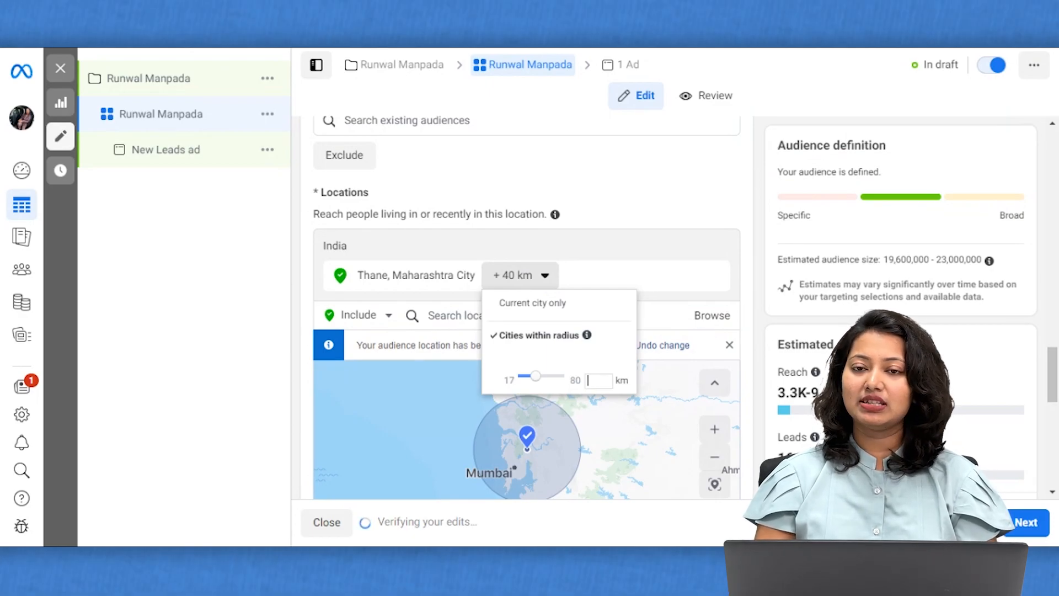
{"action": "type", "text": "20"}
{"action": "key", "text": "Return"}
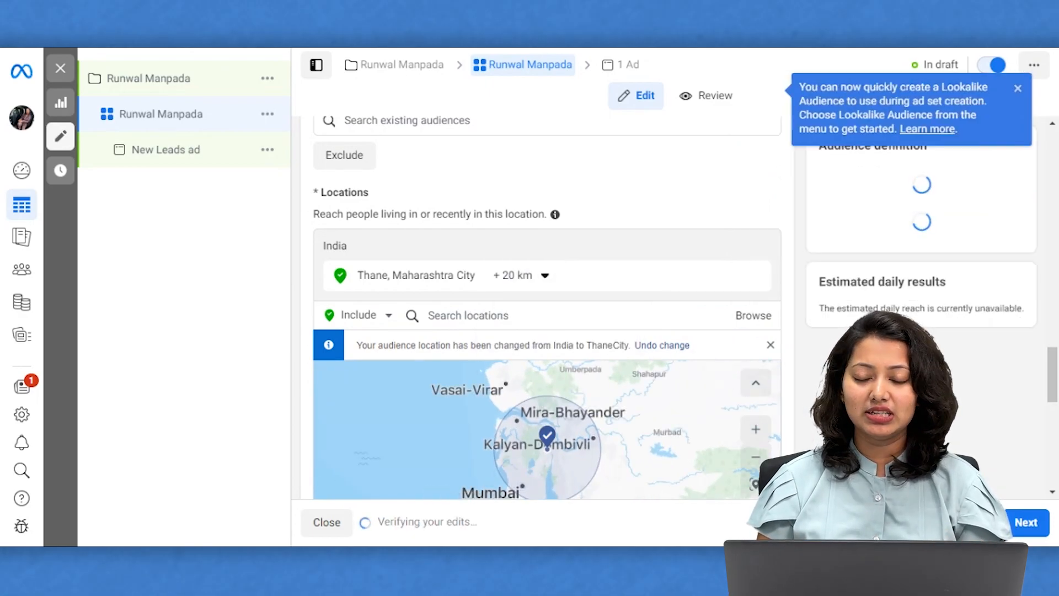
{"action": "scroll", "coordinate": [631, 227], "scroll_direction": "down", "scroll_amount": 3}
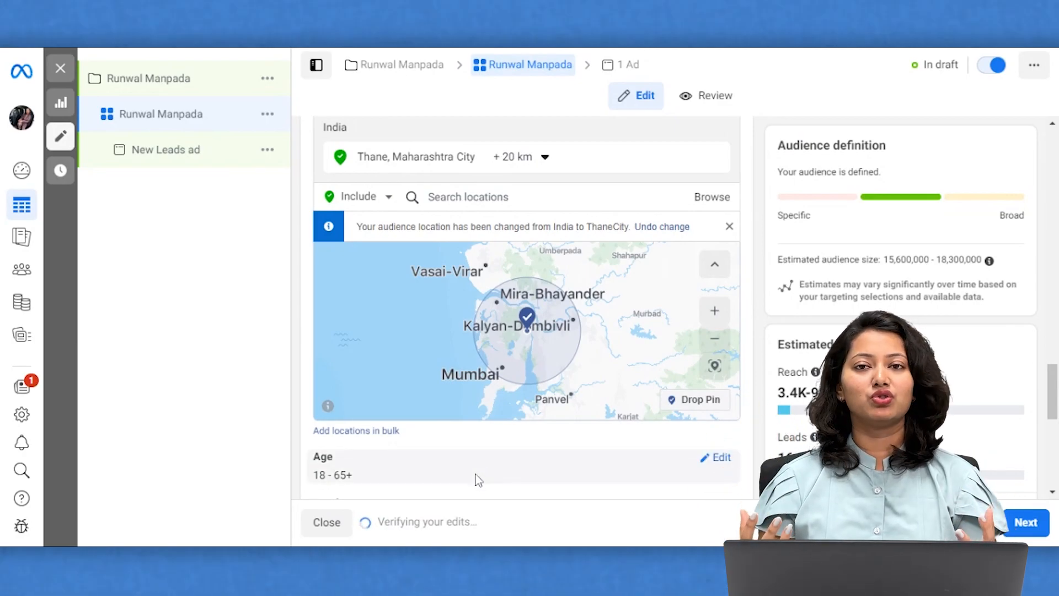
{"action": "scroll", "coordinate": [476, 479], "scroll_direction": "down", "scroll_amount": 3}
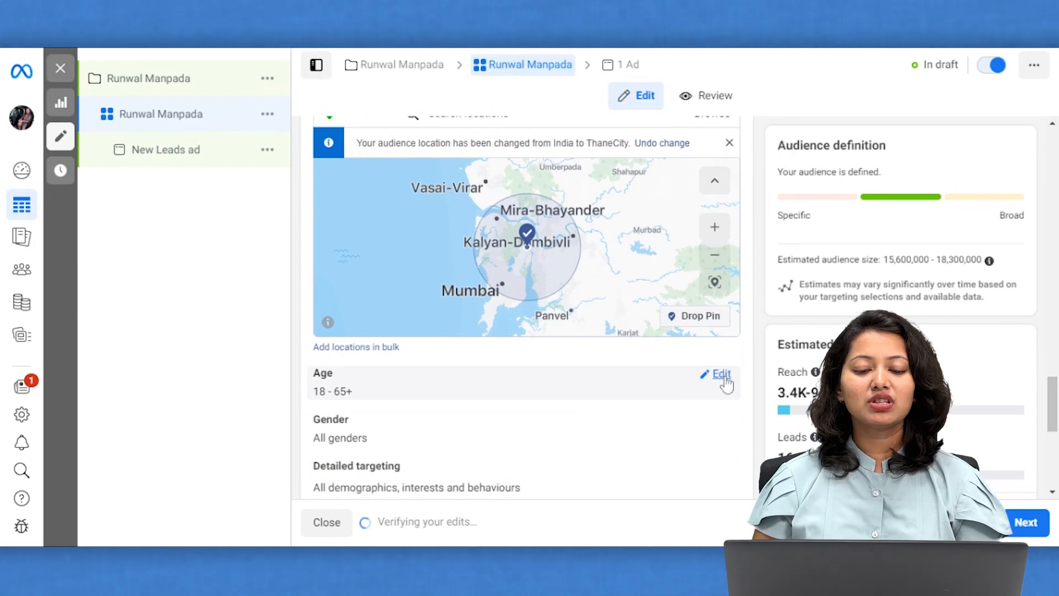
Set the ad set's minimum audience age to 29 and maximum age to 64.
{"action": "left_click", "coordinate": [723, 375]}
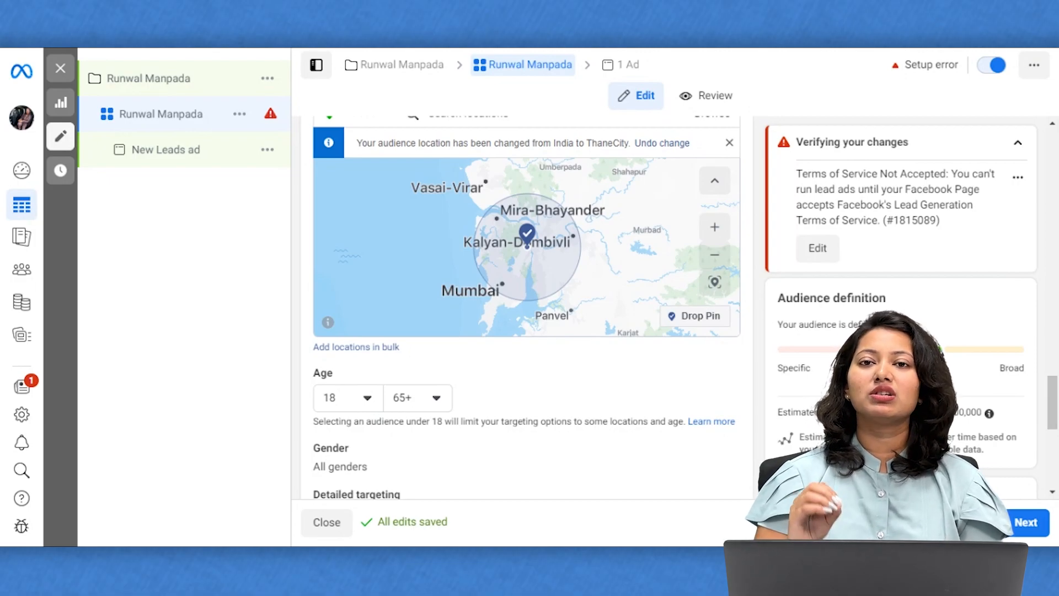
{"action": "left_click", "coordinate": [368, 399]}
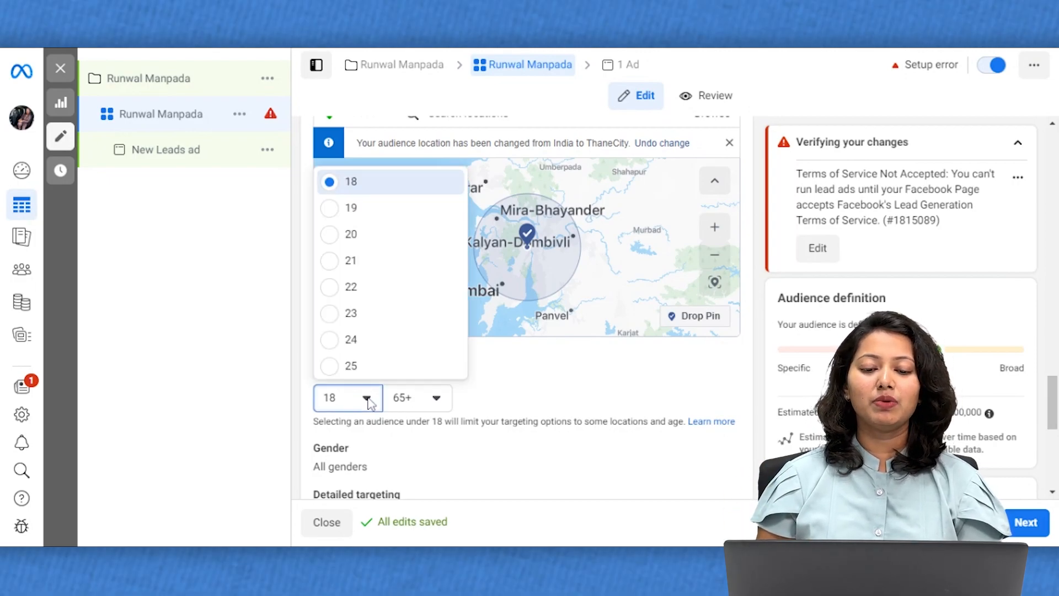
{"action": "scroll", "coordinate": [394, 331], "scroll_direction": "down", "scroll_amount": 2}
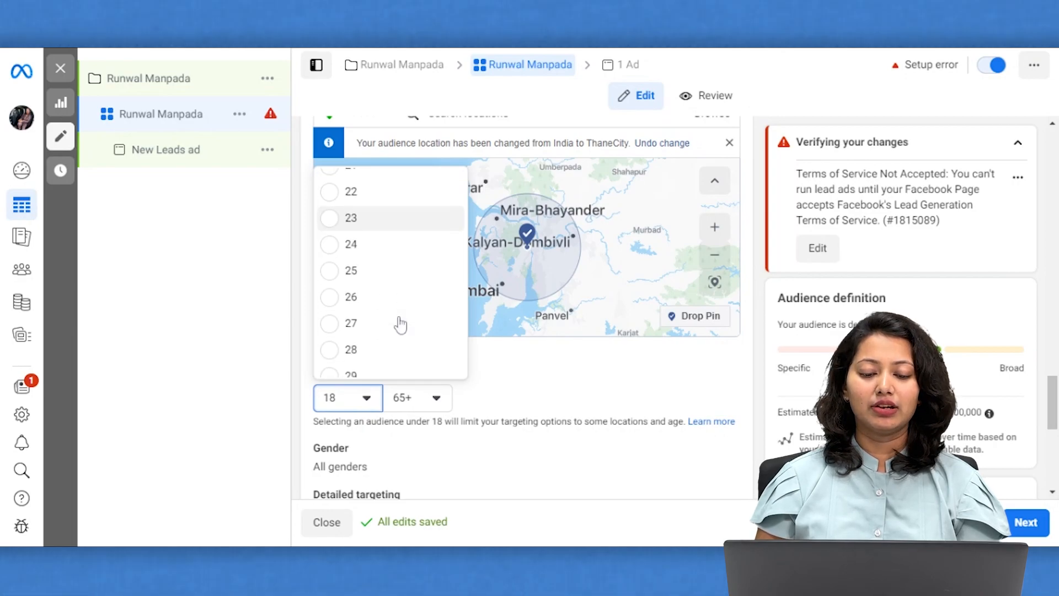
{"action": "left_click", "coordinate": [365, 367]}
{"action": "left_click", "coordinate": [439, 409]}
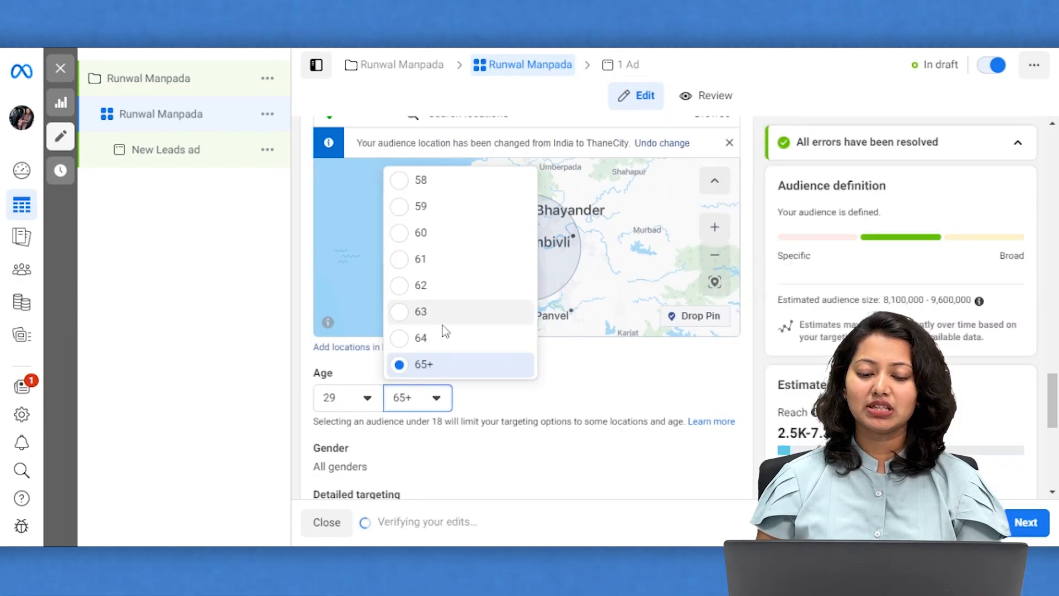
{"action": "left_click", "coordinate": [440, 339]}
{"action": "scroll", "coordinate": [458, 309], "scroll_direction": "down", "scroll_amount": 5}
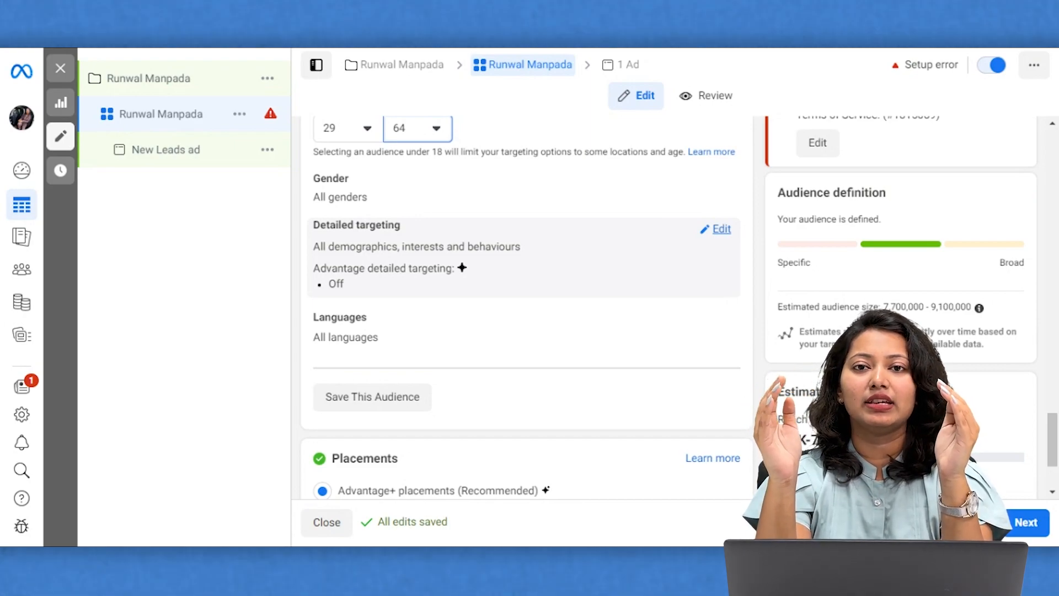
Add Property finder and Property investing (found via 'real estate investing') as detailed targeting interests.
{"action": "left_click", "coordinate": [717, 229]}
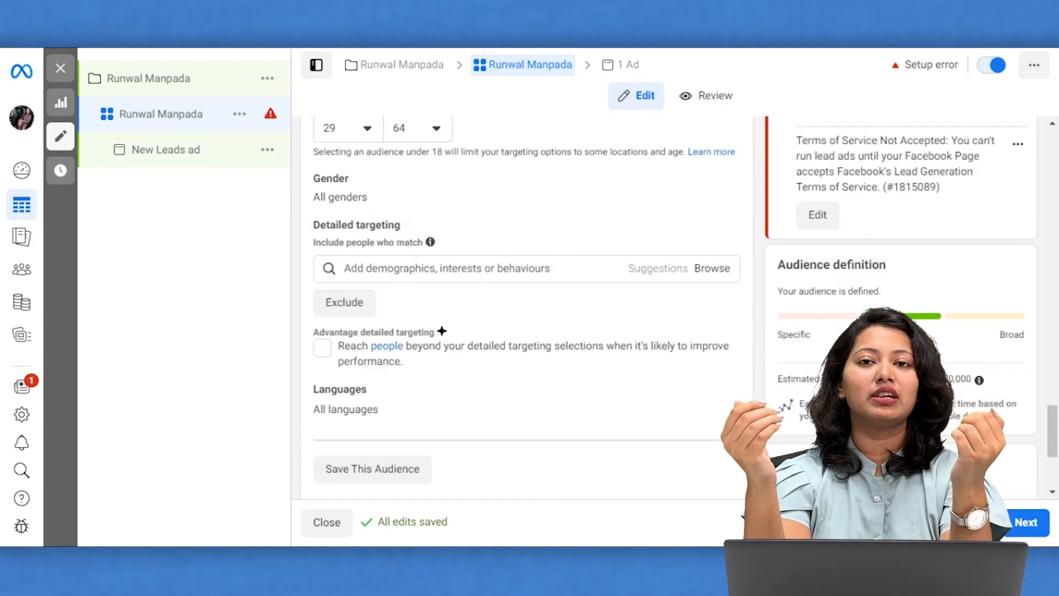
{"action": "left_click", "coordinate": [447, 268]}
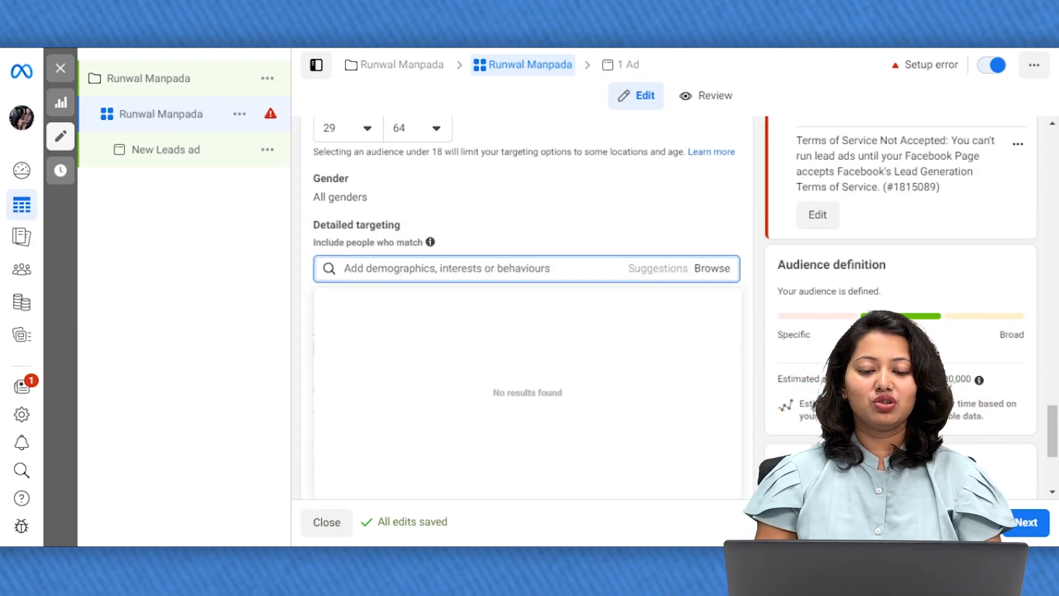
{"action": "type", "text": "p"}
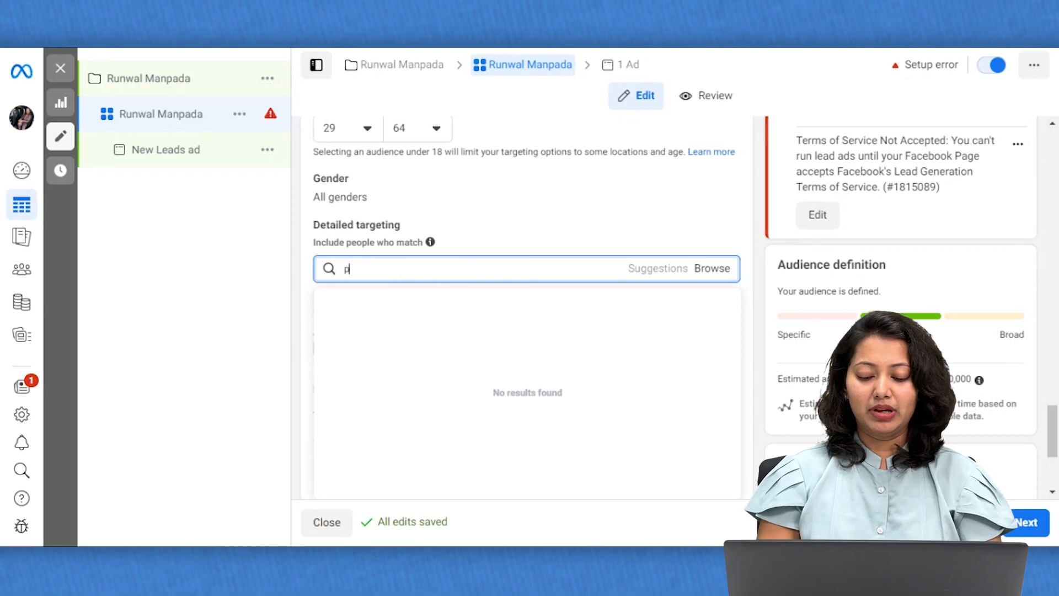
{"action": "type", "text": "roperty finder"}
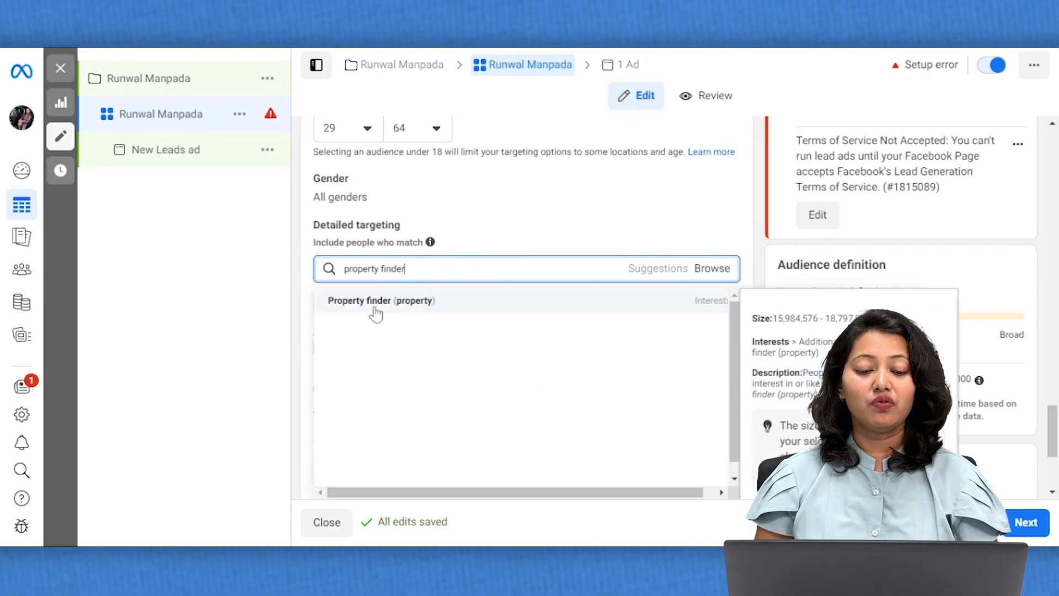
{"action": "left_click", "coordinate": [371, 303]}
{"action": "type", "text": "rea"}
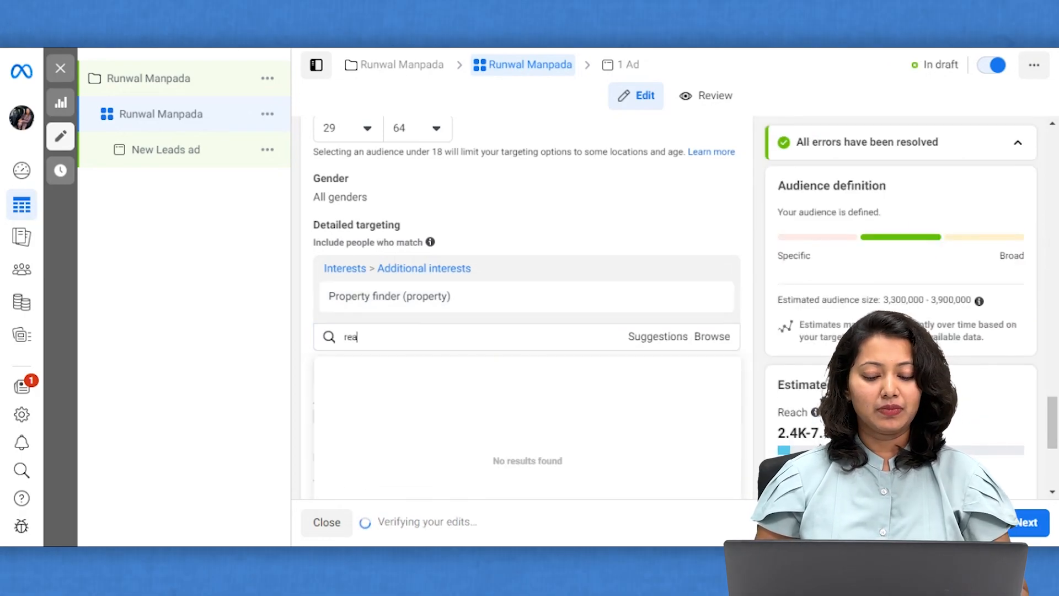
{"action": "type", "text": "l estate "}
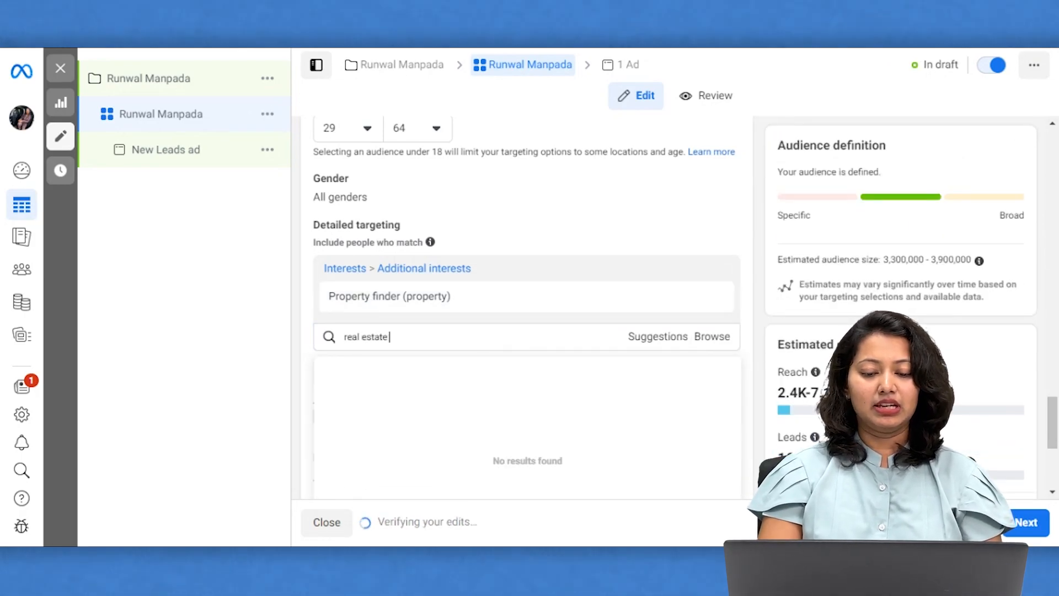
{"action": "type", "text": "investing"}
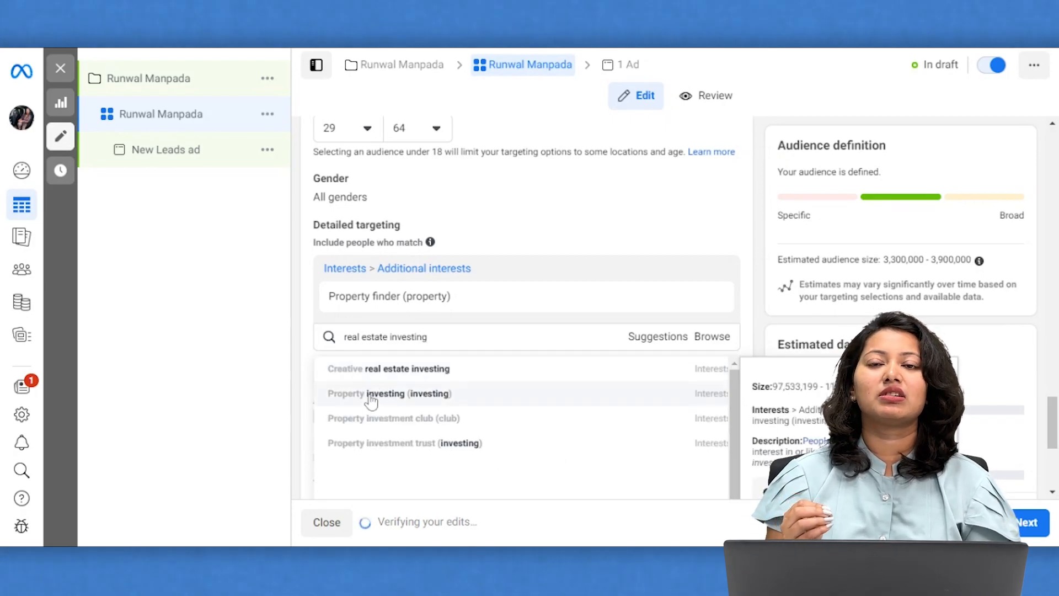
{"action": "left_click", "coordinate": [370, 396]}
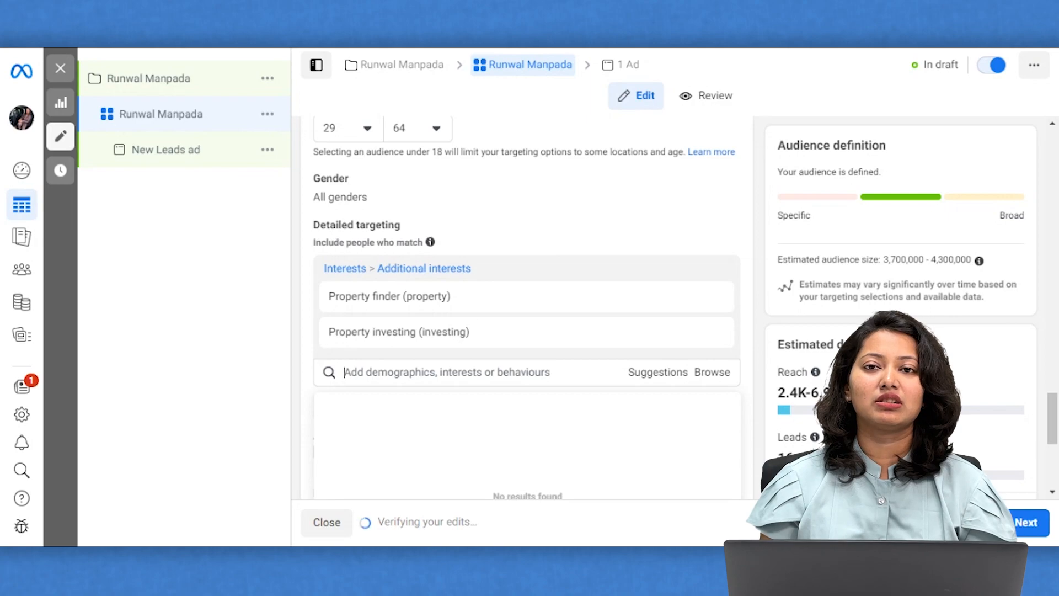
{"action": "scroll", "coordinate": [527, 309], "scroll_direction": "down", "scroll_amount": 2}
{"action": "left_click", "coordinate": [273, 344]}
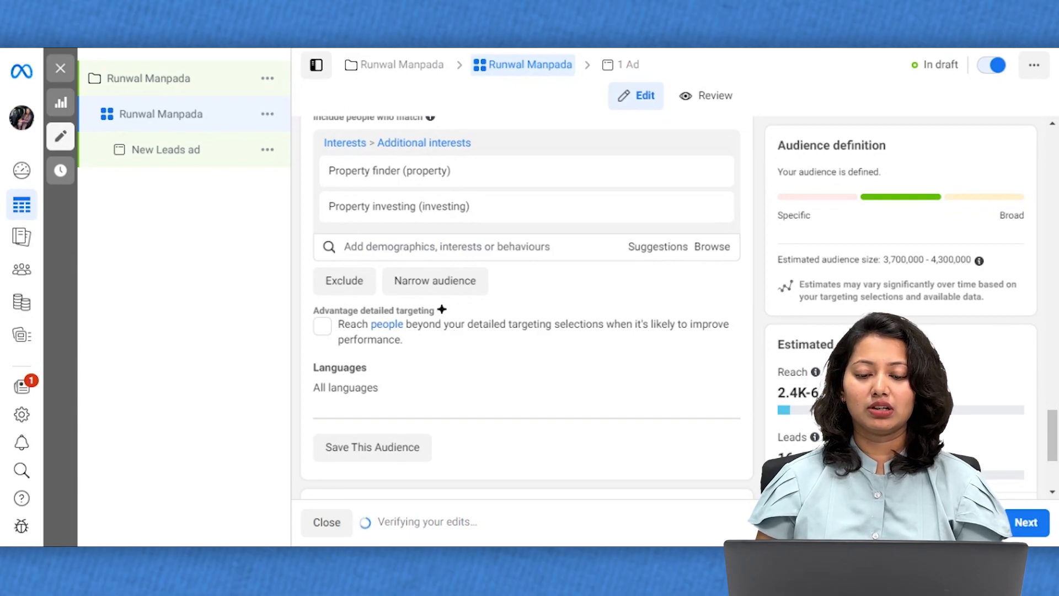
{"action": "scroll", "coordinate": [457, 409], "scroll_direction": "down", "scroll_amount": 3}
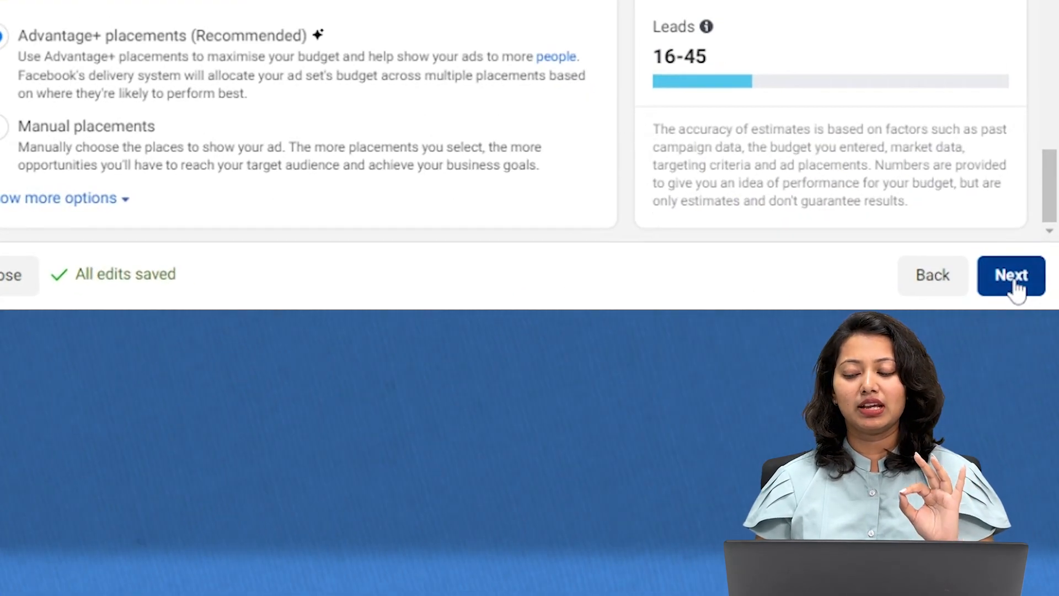
Continue to the ad level and rename the ad from 'New Leads ad' to 'Runwal Manpada'.
{"action": "left_click", "coordinate": [1013, 275]}
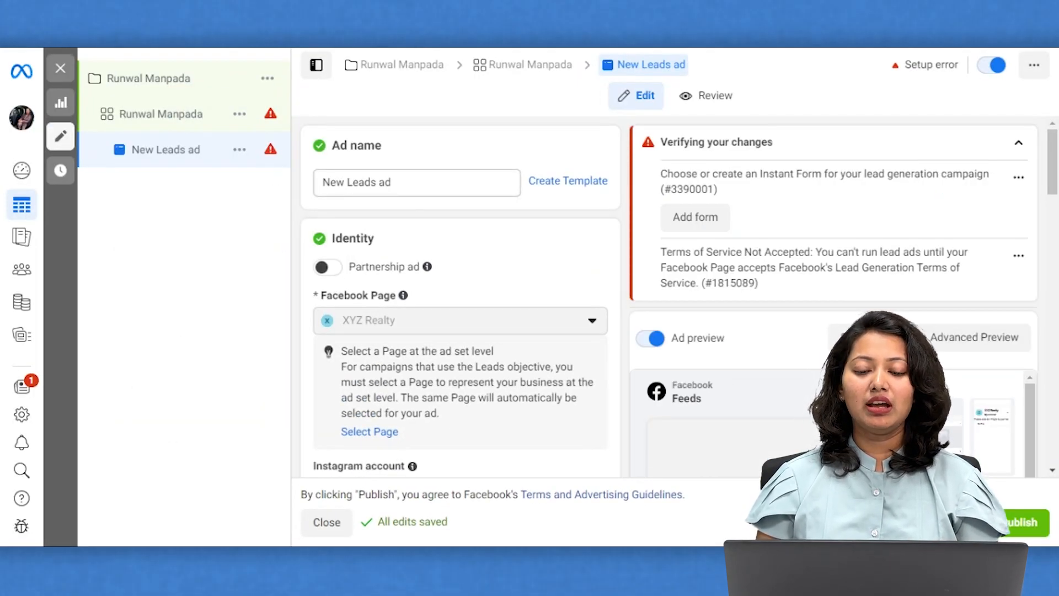
{"action": "left_click", "coordinate": [393, 182]}
{"action": "key", "text": "BackSpace"}
{"action": "key", "text": "BackSpace"}
{"action": "key", "text": "BackSpace"}
{"action": "key", "text": "BackSpace"}
{"action": "key", "text": "BackSpace"}
{"action": "key", "text": "BackSpace"}
{"action": "key", "text": "BackSpace"}
{"action": "key", "text": "BackSpace"}
{"action": "key", "text": "BackSpace"}
{"action": "key", "text": "BackSpace"}
{"action": "key", "text": "BackSpace"}
{"action": "key", "text": "BackSpace"}
{"action": "type", "text": "Runwal Manpada"}
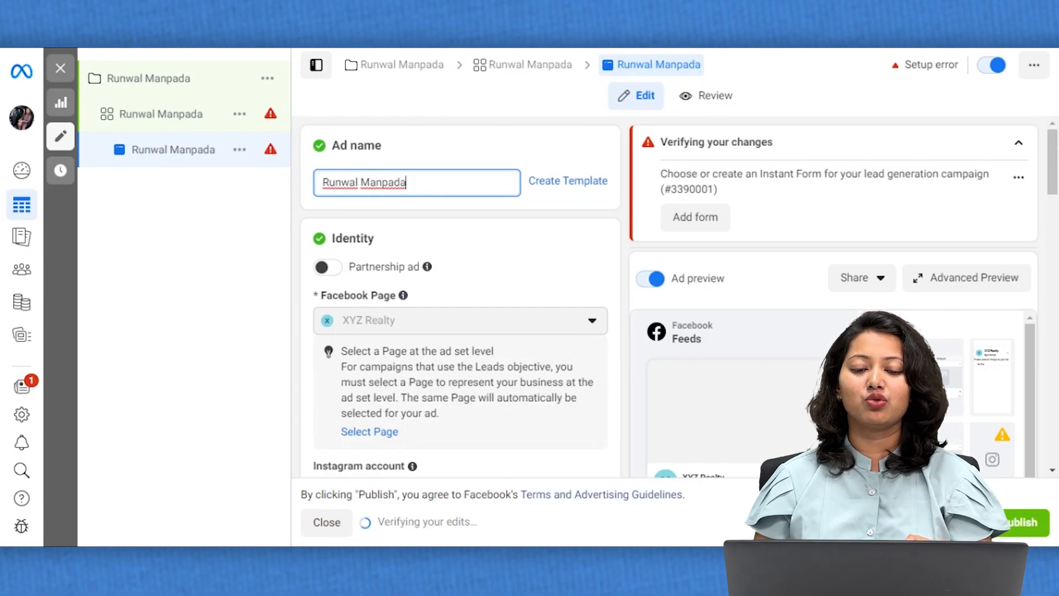
{"action": "scroll", "coordinate": [461, 298], "scroll_direction": "down", "scroll_amount": 7}
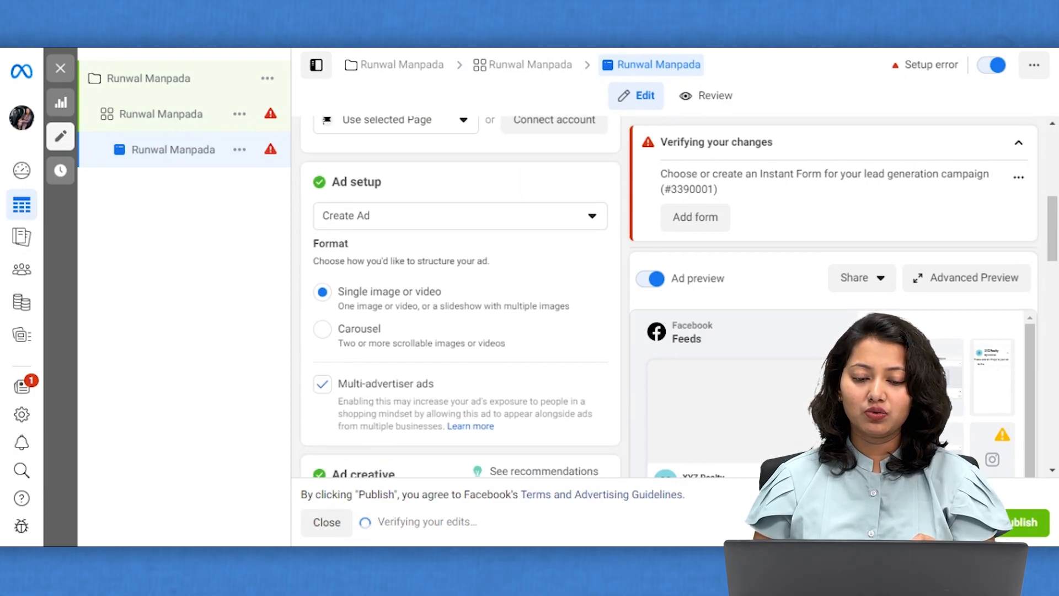
{"action": "scroll", "coordinate": [435, 298], "scroll_direction": "down", "scroll_amount": 1}
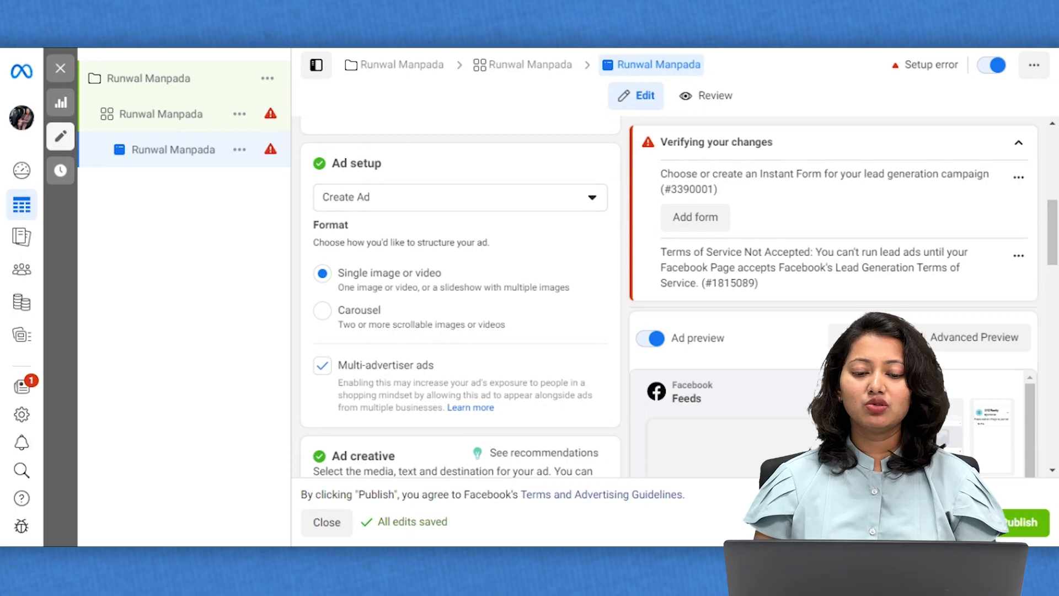
{"action": "scroll", "coordinate": [457, 307], "scroll_direction": "down", "scroll_amount": 4}
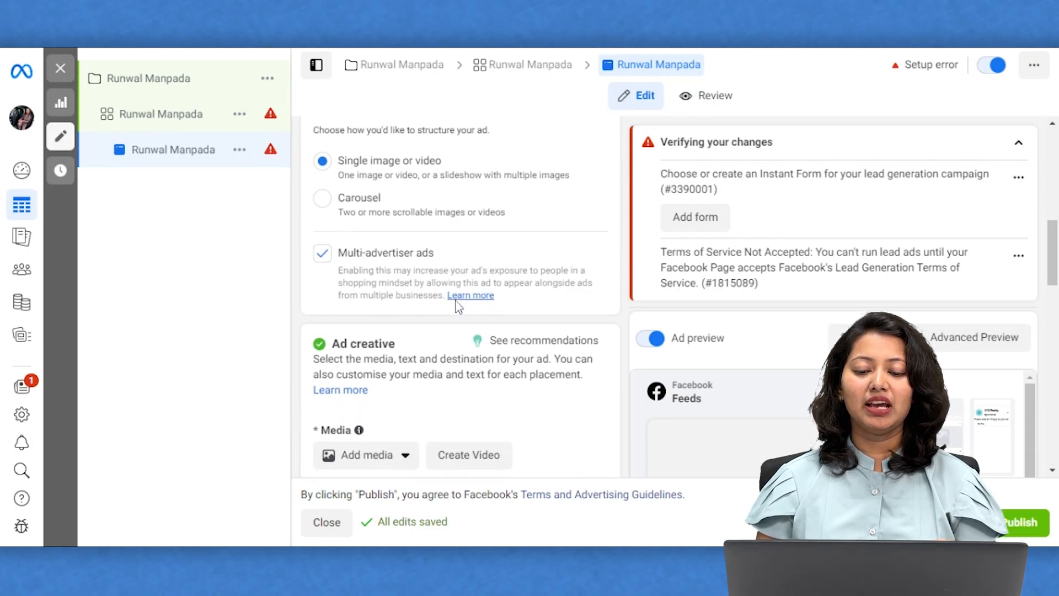
Add the Runwal Manpada image as the ad's media, accepting the recommended crops for all placements.
{"action": "scroll", "coordinate": [457, 307], "scroll_direction": "down", "scroll_amount": 1}
{"action": "left_click", "coordinate": [365, 269]}
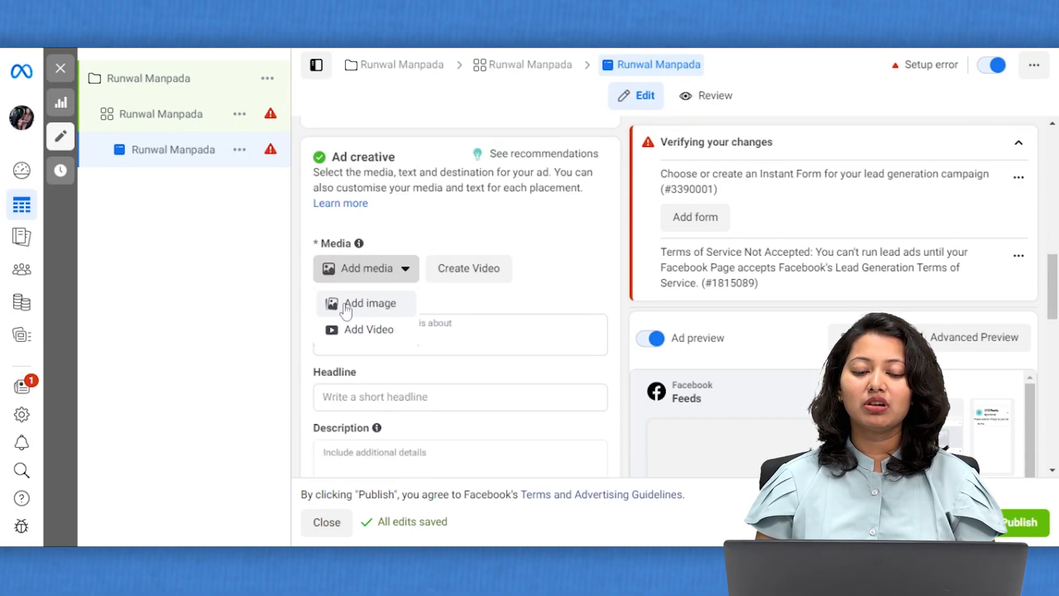
{"action": "left_click", "coordinate": [346, 308]}
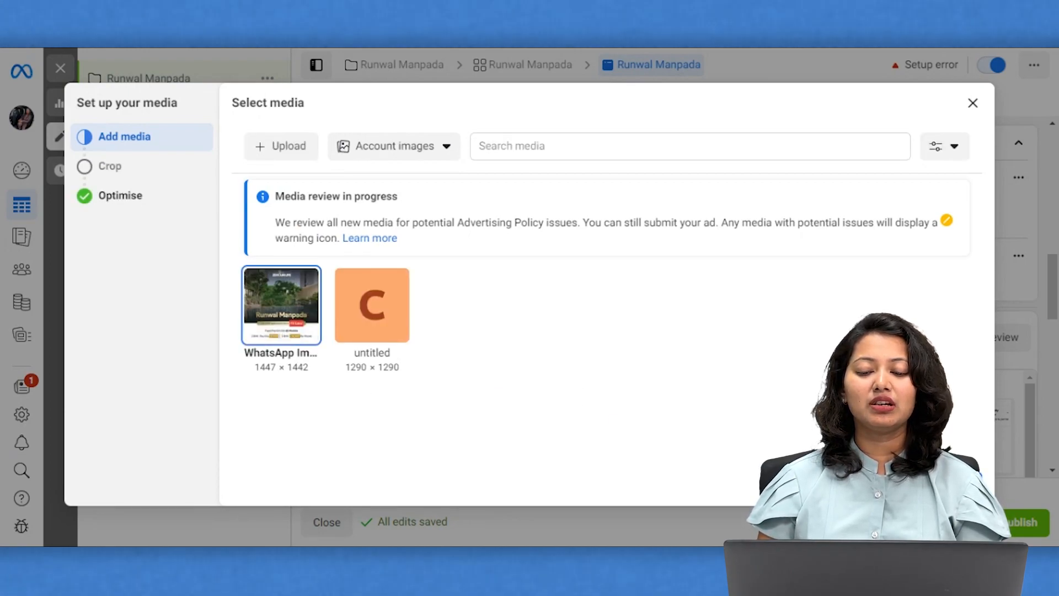
{"action": "left_click", "coordinate": [959, 483]}
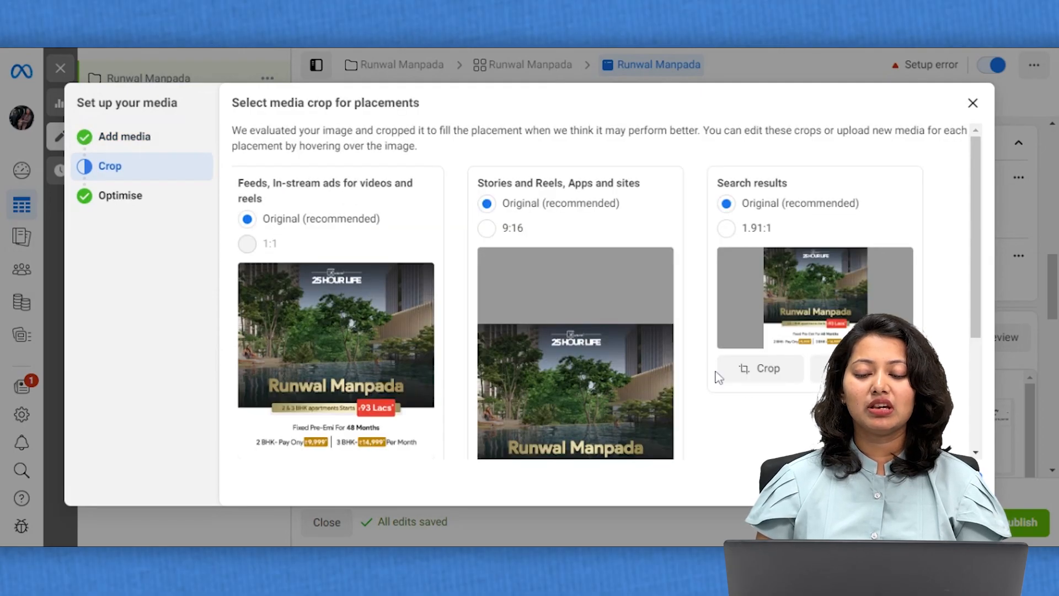
{"action": "scroll", "coordinate": [719, 378], "scroll_direction": "down", "scroll_amount": 2}
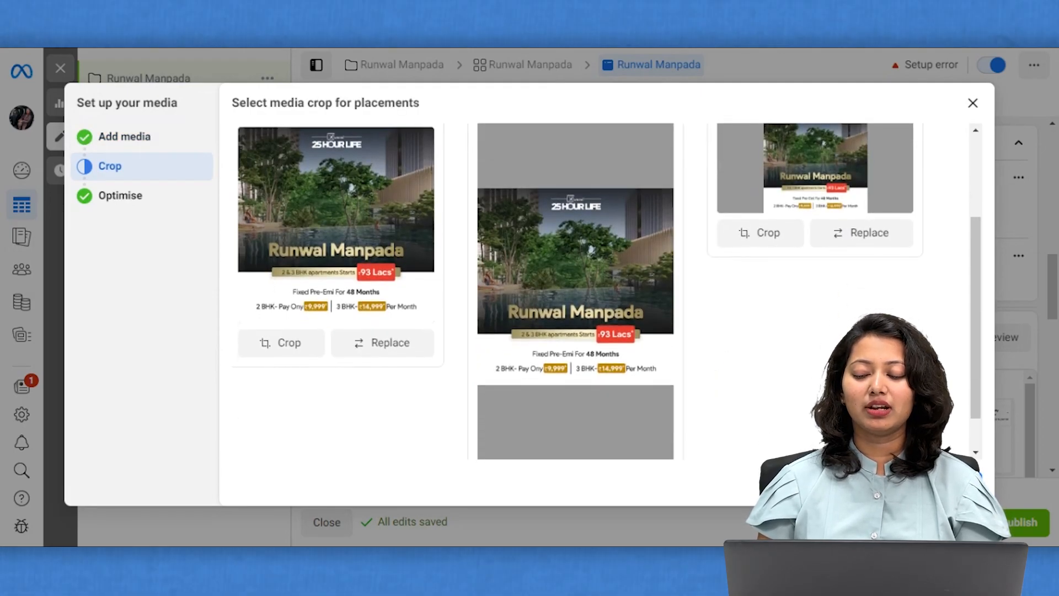
{"action": "scroll", "coordinate": [607, 291], "scroll_direction": "down", "scroll_amount": 1}
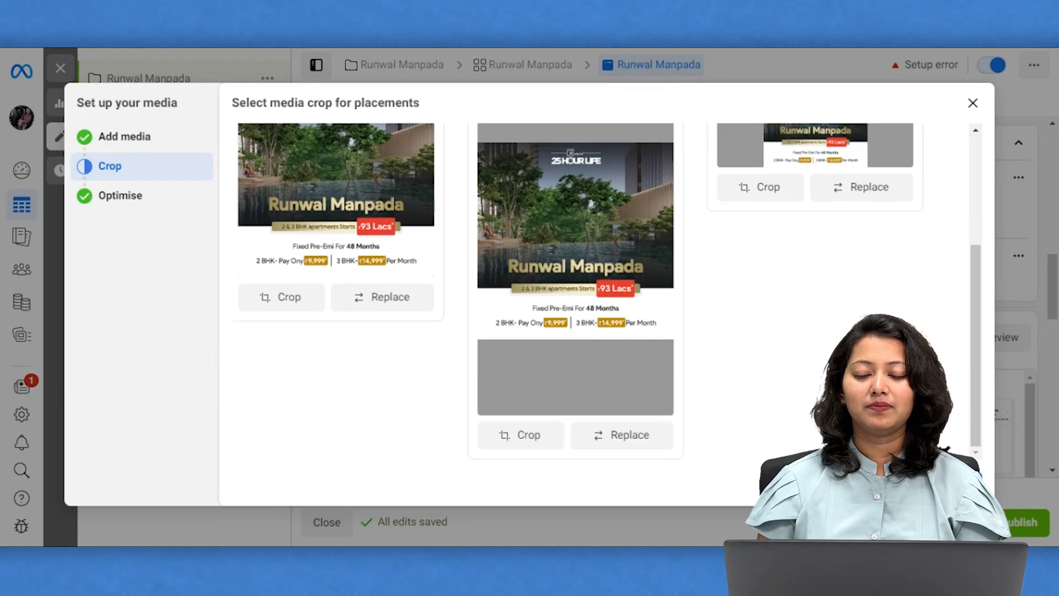
{"action": "left_click", "coordinate": [959, 484]}
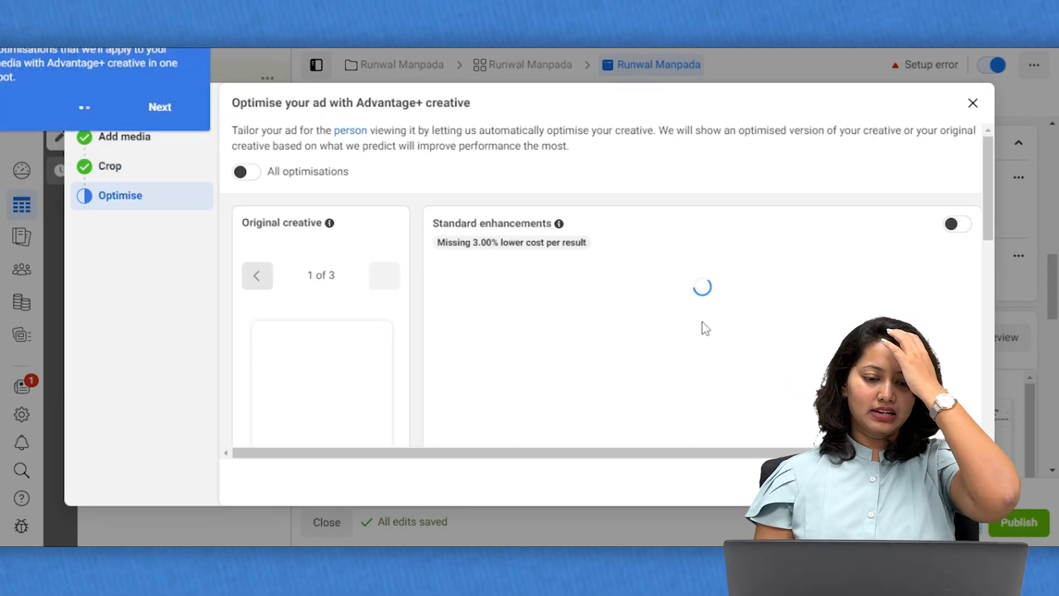
{"action": "scroll", "coordinate": [727, 343], "scroll_direction": "down", "scroll_amount": 1}
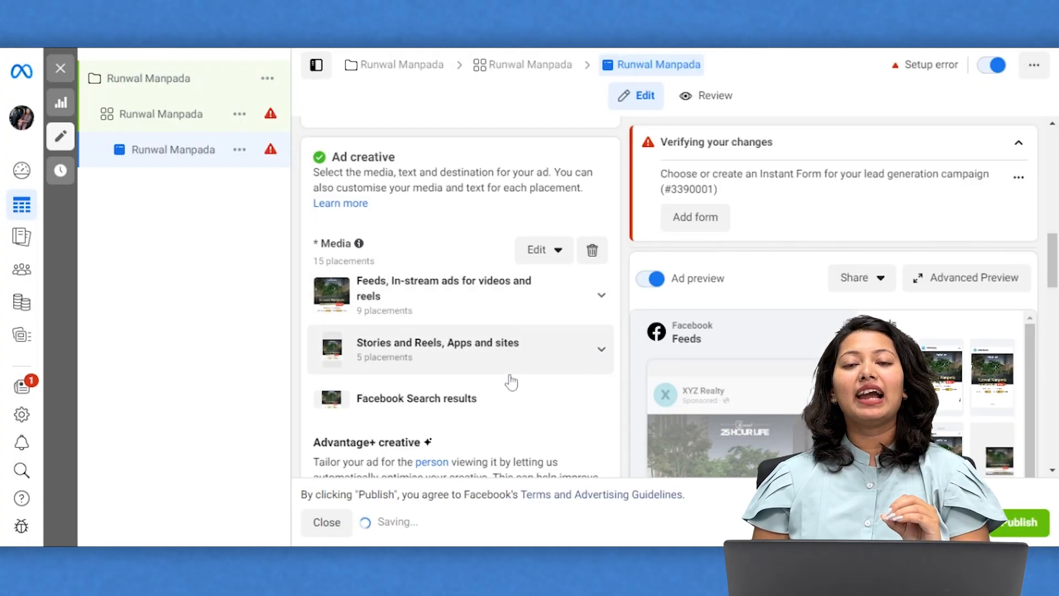
Switch the ad's call-to-action button from Sign Up to Get Quote.
{"action": "scroll", "coordinate": [511, 380], "scroll_direction": "down", "scroll_amount": 6}
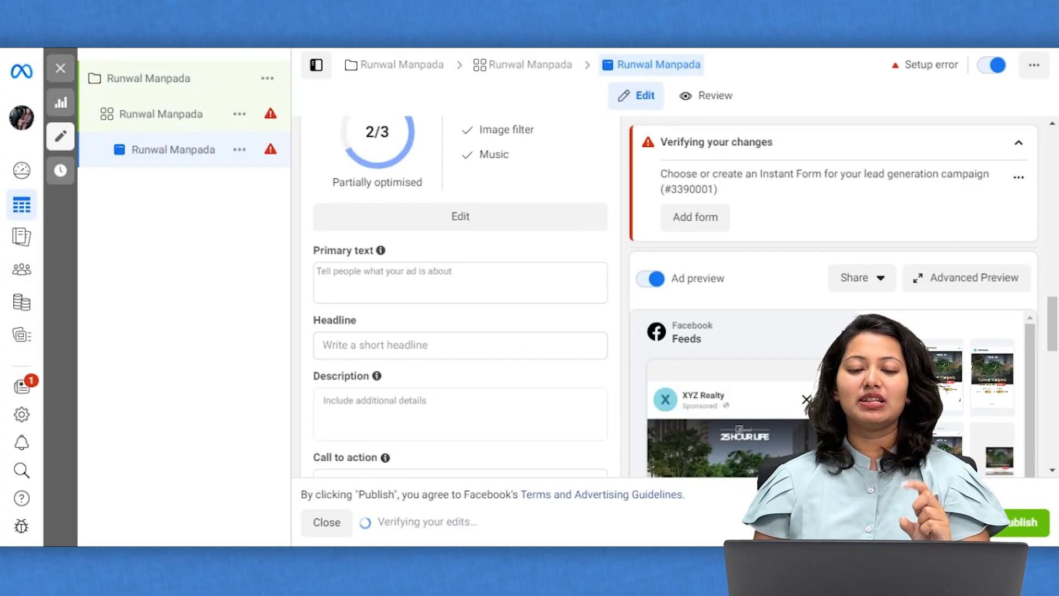
{"action": "scroll", "coordinate": [461, 331], "scroll_direction": "down", "scroll_amount": 1}
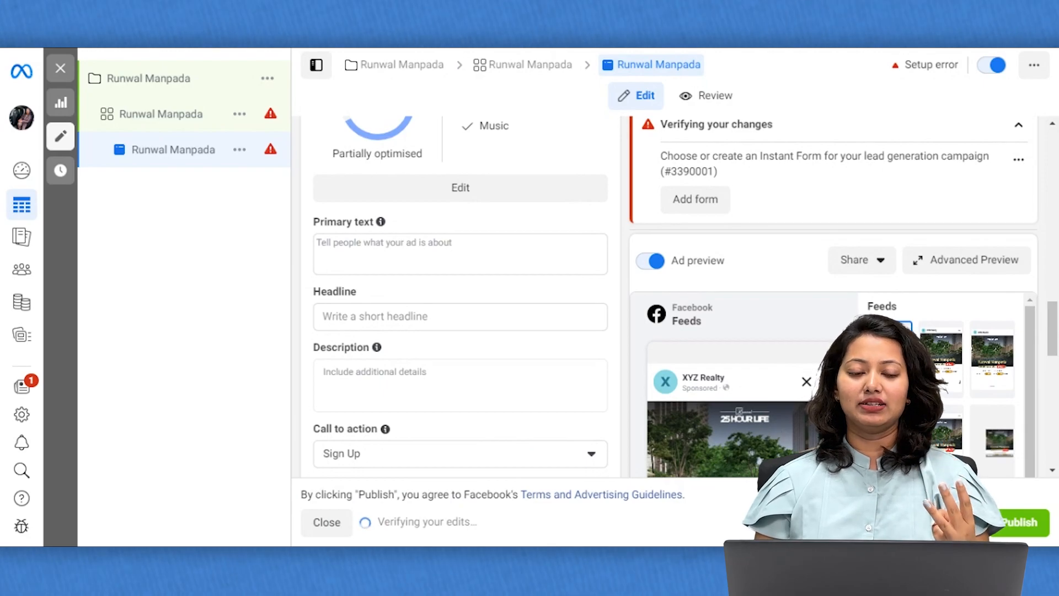
{"action": "scroll", "coordinate": [679, 297], "scroll_direction": "down", "scroll_amount": 1}
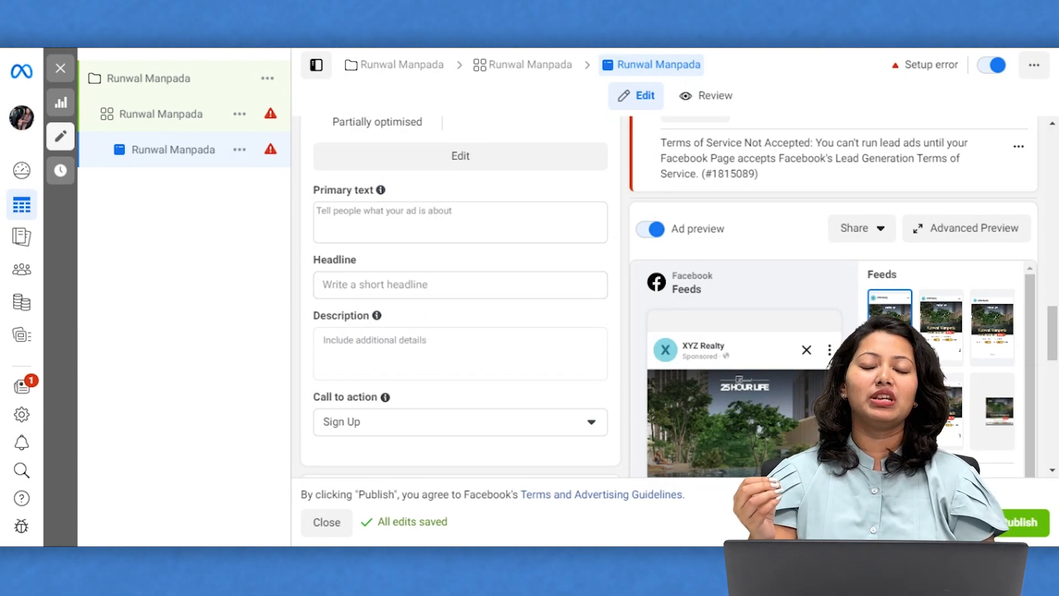
{"action": "mouse_move", "coordinate": [377, 326]}
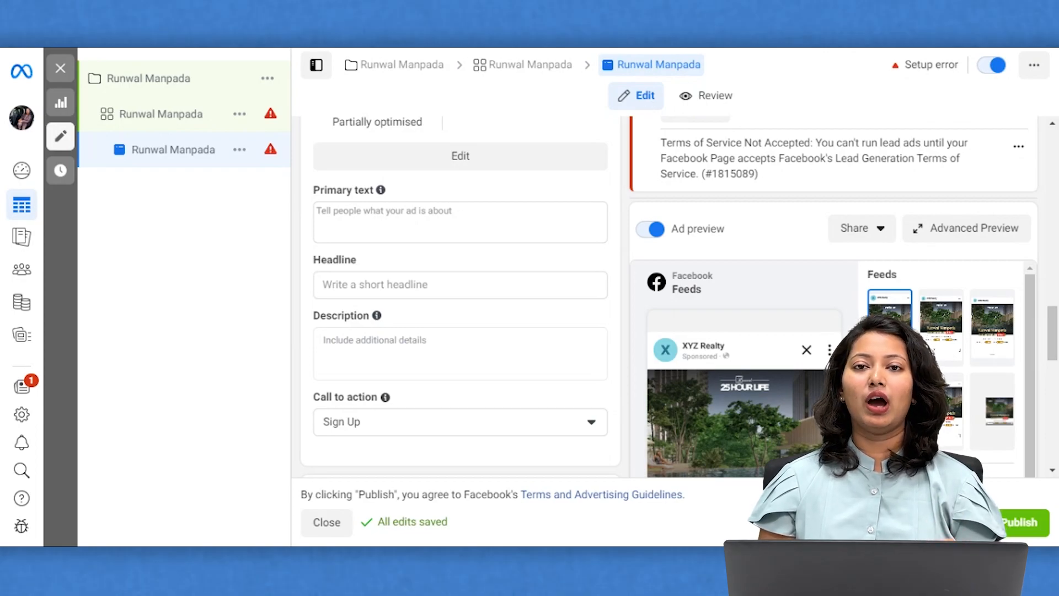
{"action": "scroll", "coordinate": [679, 298], "scroll_direction": "down", "scroll_amount": 3}
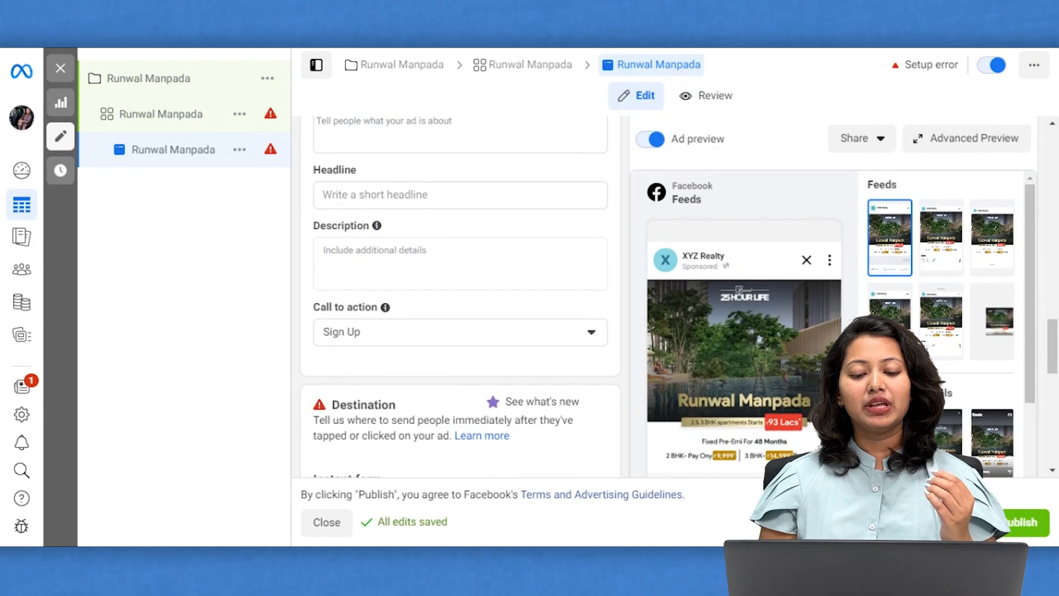
{"action": "left_click", "coordinate": [398, 339]}
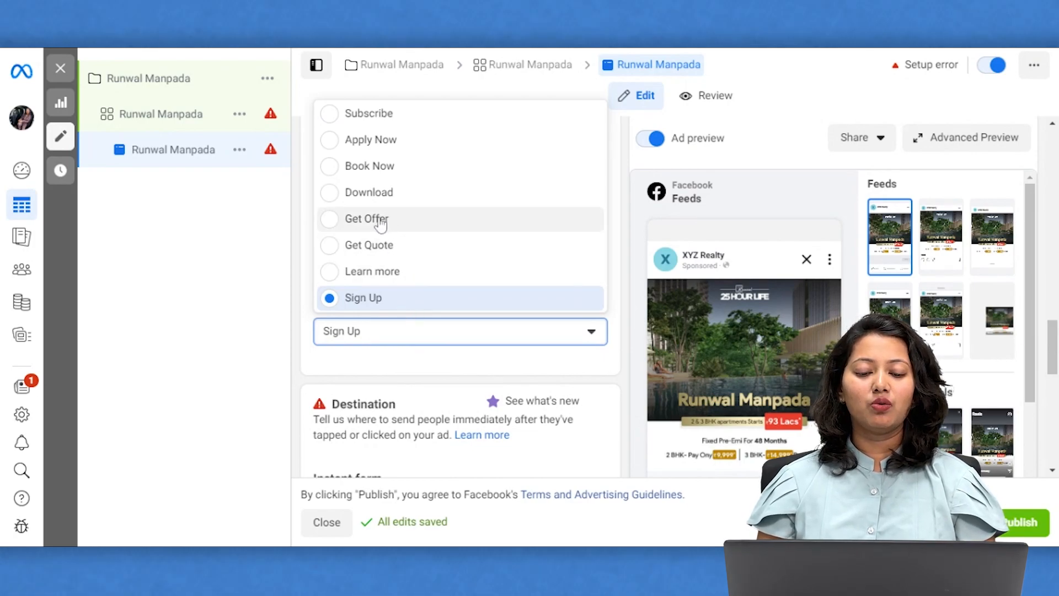
{"action": "left_click", "coordinate": [375, 246]}
{"action": "scroll", "coordinate": [433, 393], "scroll_direction": "down", "scroll_amount": 2}
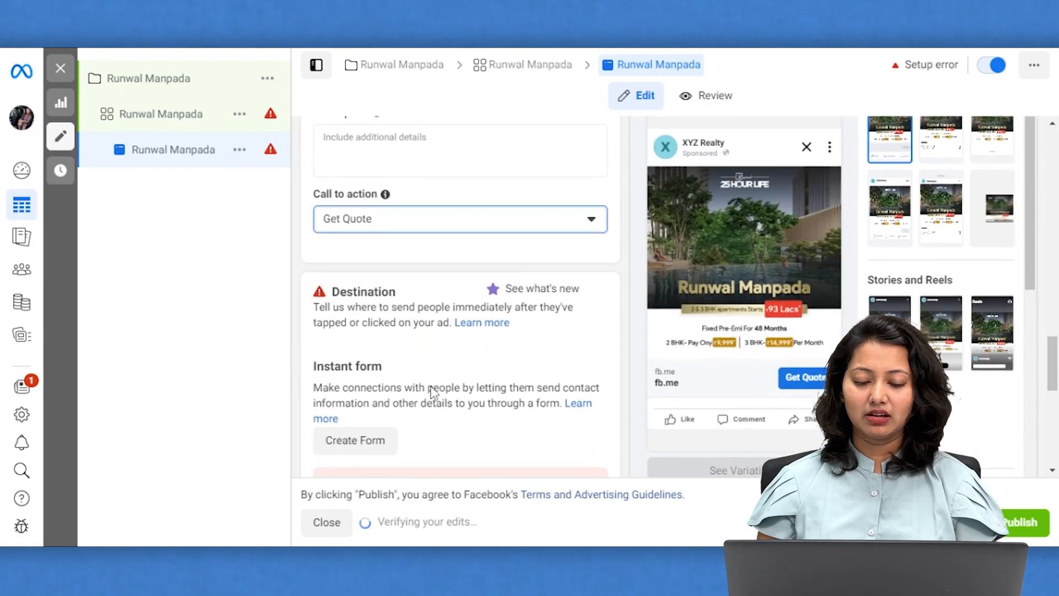
{"action": "scroll", "coordinate": [432, 393], "scroll_direction": "down", "scroll_amount": 2}
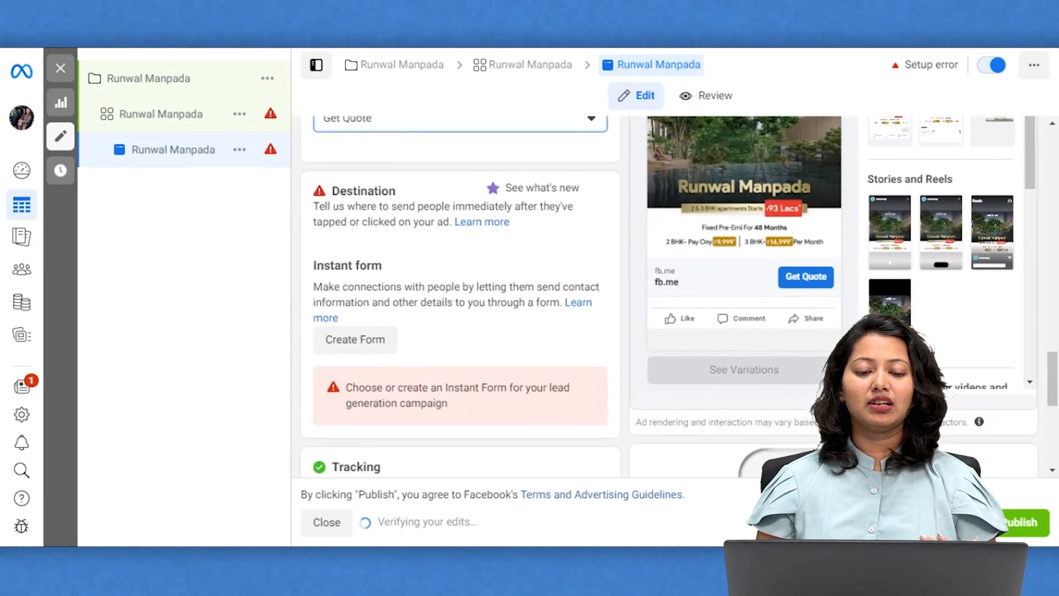
{"action": "scroll", "coordinate": [433, 393], "scroll_direction": "down", "scroll_amount": 1}
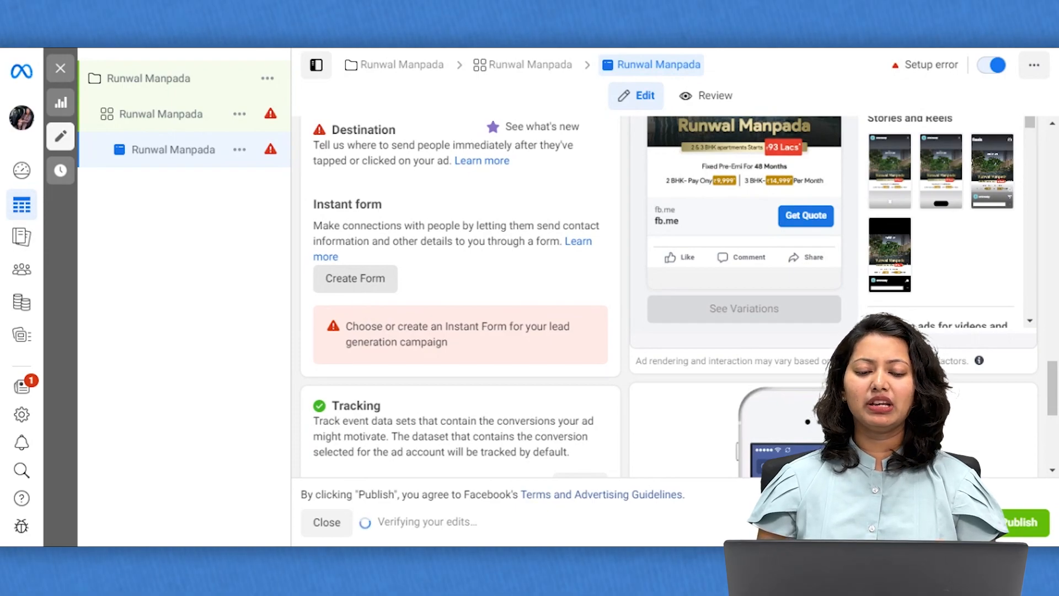
Create a new instant form named 'Runwal Manpada' using the Higher intent form type.
{"action": "left_click", "coordinate": [356, 278]}
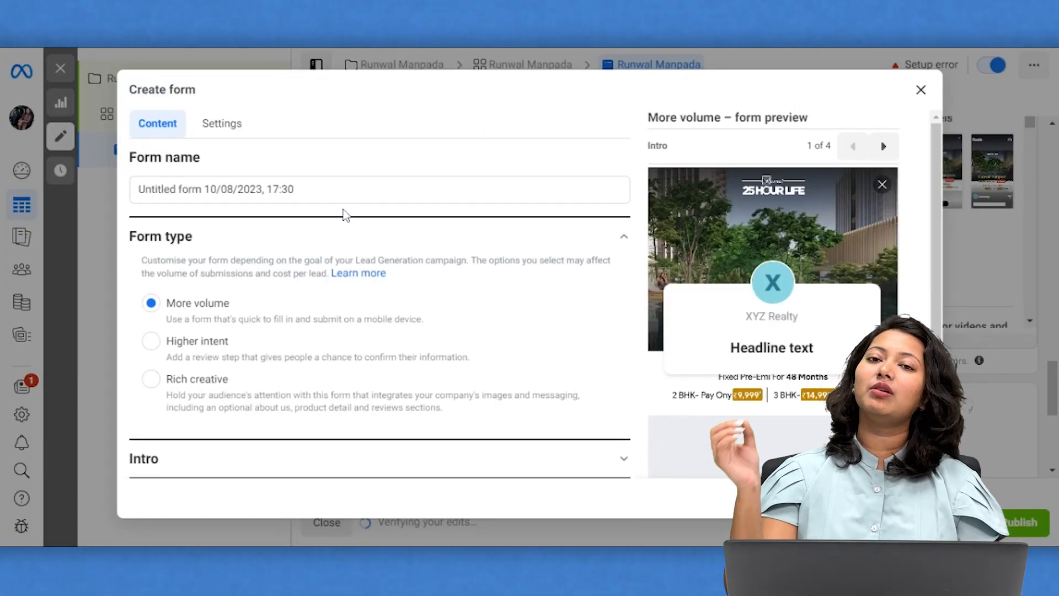
{"action": "left_click", "coordinate": [346, 189]}
{"action": "key", "text": "BackSpace"}
{"action": "key", "text": "BackSpace"}
{"action": "key", "text": "BackSpace"}
{"action": "key", "text": "BackSpace"}
{"action": "key", "text": "BackSpace"}
{"action": "key", "text": "BackSpace"}
{"action": "key", "text": "BackSpace"}
{"action": "key", "text": "BackSpace"}
{"action": "key", "text": "BackSpace"}
{"action": "key", "text": "BackSpace"}
{"action": "key", "text": "BackSpace"}
{"action": "key", "text": "BackSpace"}
{"action": "key", "text": "BackSpace"}
{"action": "key", "text": "BackSpace"}
{"action": "key", "text": "BackSpace"}
{"action": "key", "text": "BackSpace"}
{"action": "key", "text": "BackSpace"}
{"action": "key", "text": "BackSpace"}
{"action": "key", "text": "BackSpace"}
{"action": "key", "text": "BackSpace"}
{"action": "key", "text": "BackSpace"}
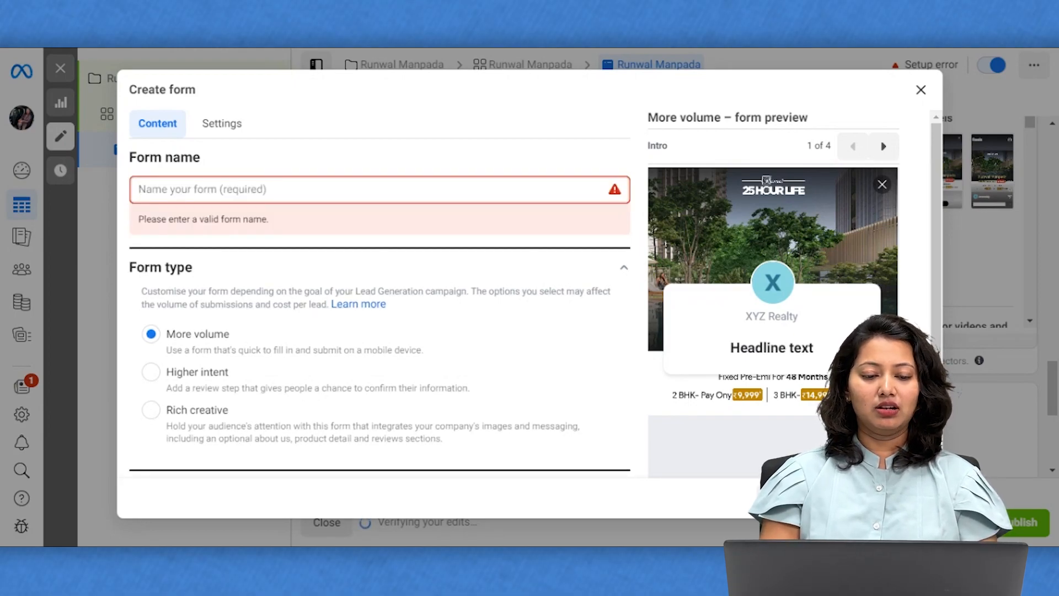
{"action": "type", "text": "Runwal "}
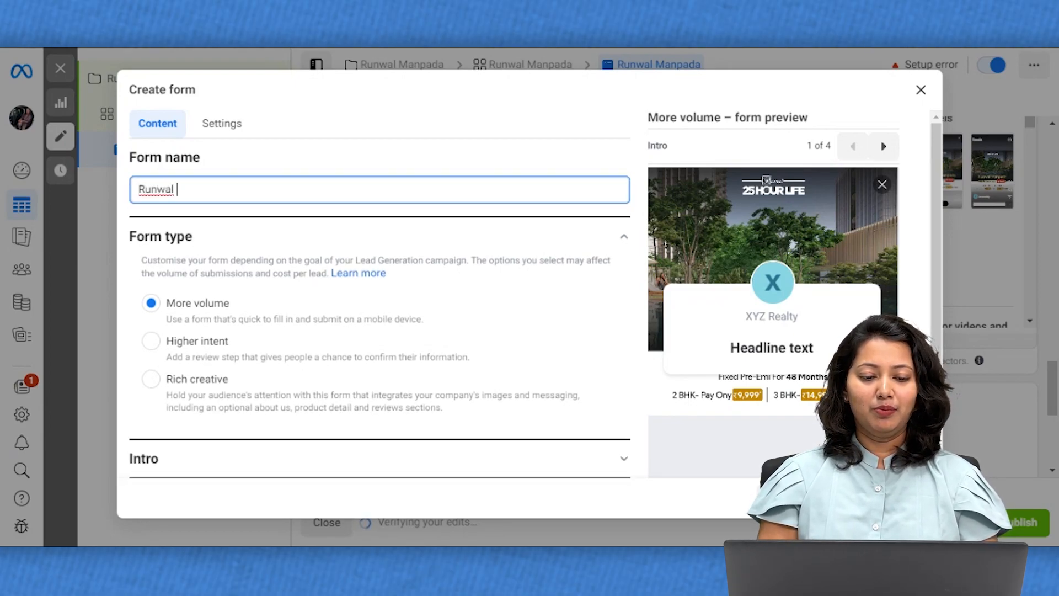
{"action": "type", "text": "Manpada_"}
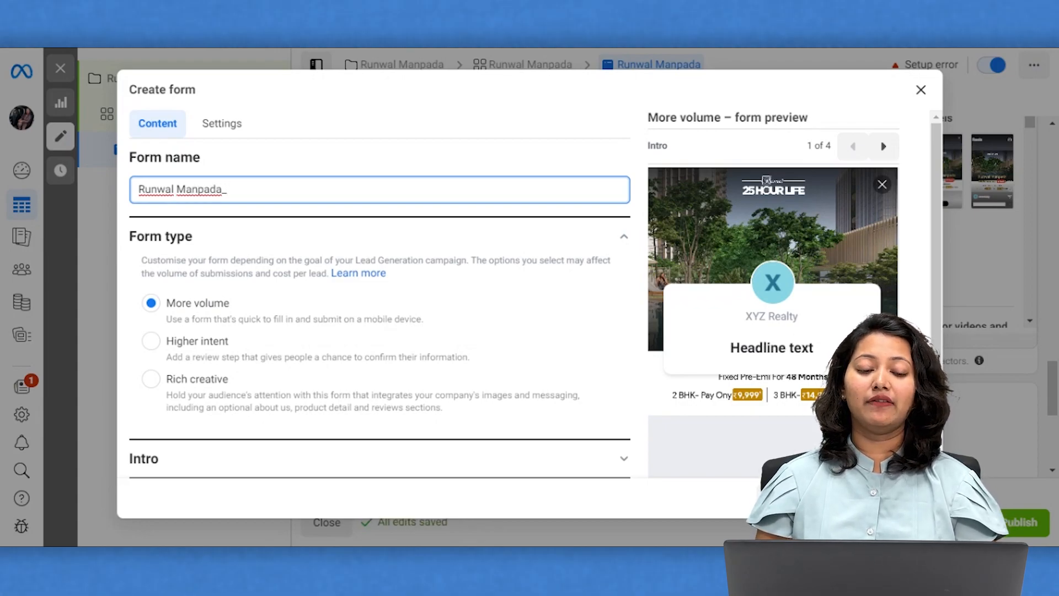
{"action": "key", "text": "BackSpace"}
{"action": "left_click", "coordinate": [210, 341]}
Review the form's Intro greeting settings, then expand the Questions section.
{"action": "scroll", "coordinate": [359, 388], "scroll_direction": "down", "scroll_amount": 1}
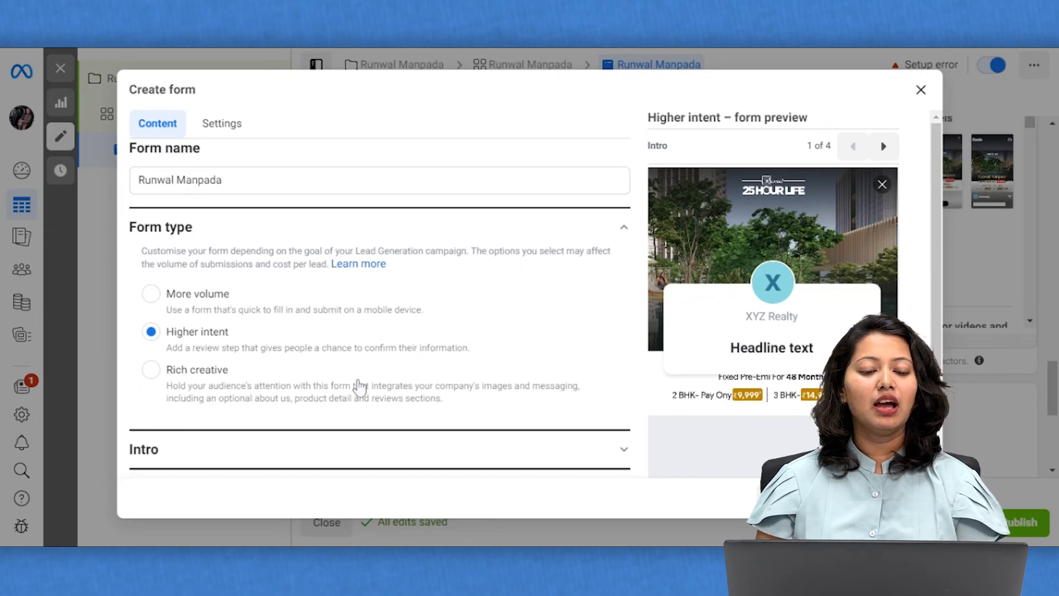
{"action": "scroll", "coordinate": [354, 370], "scroll_direction": "down", "scroll_amount": 3}
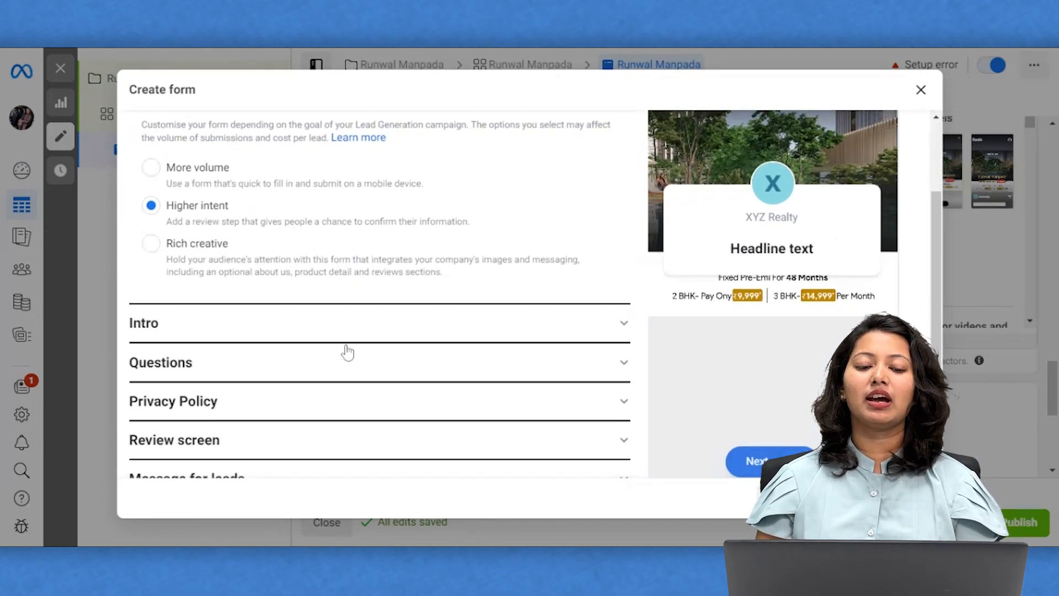
{"action": "left_click", "coordinate": [336, 318]}
{"action": "scroll", "coordinate": [309, 407], "scroll_direction": "down", "scroll_amount": 3}
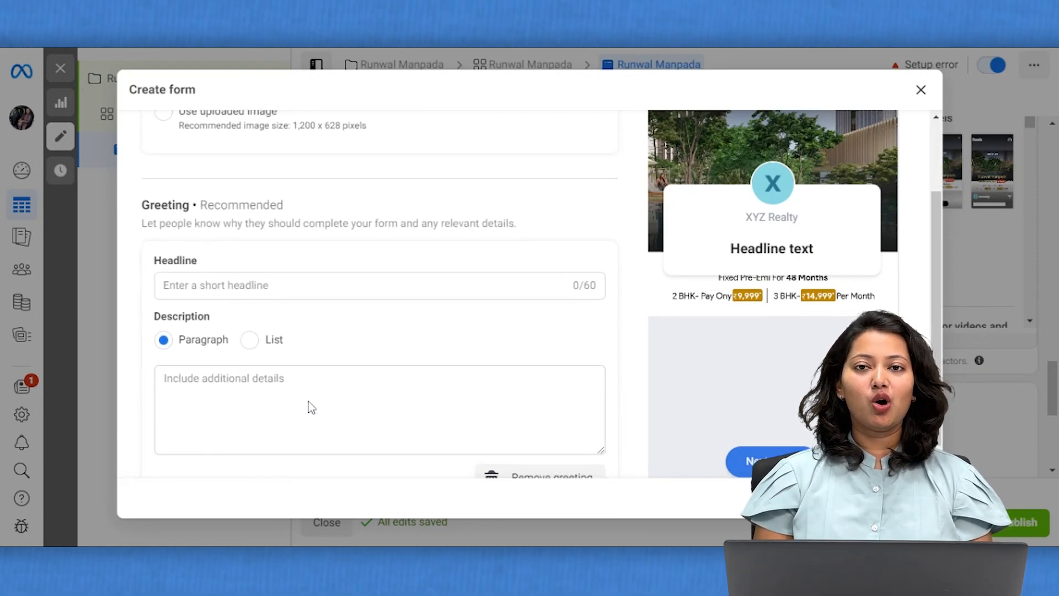
{"action": "scroll", "coordinate": [310, 407], "scroll_direction": "down", "scroll_amount": 3}
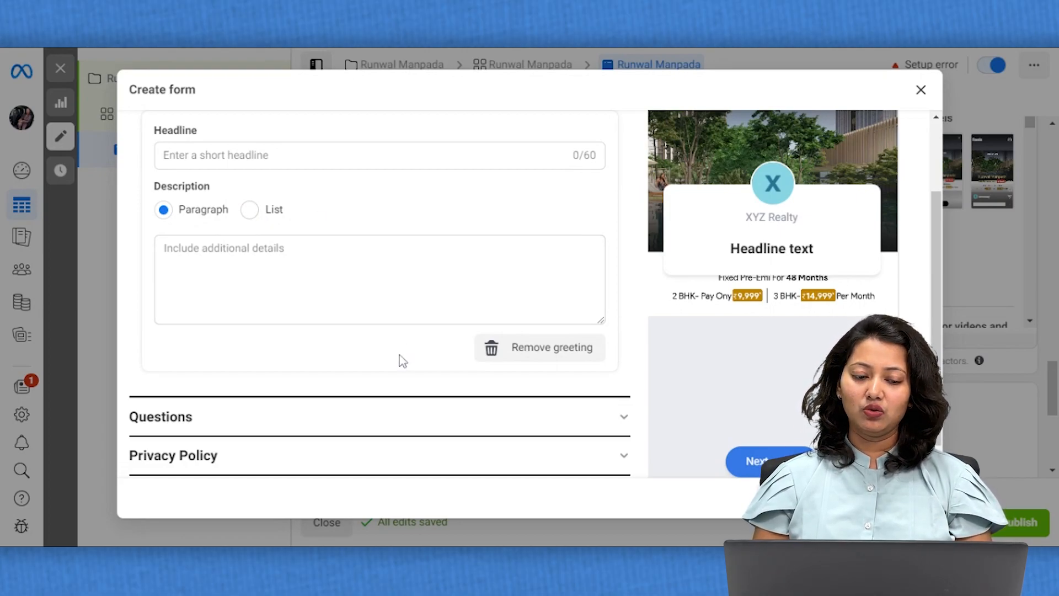
{"action": "scroll", "coordinate": [402, 360], "scroll_direction": "down", "scroll_amount": 1}
{"action": "left_click", "coordinate": [386, 372]}
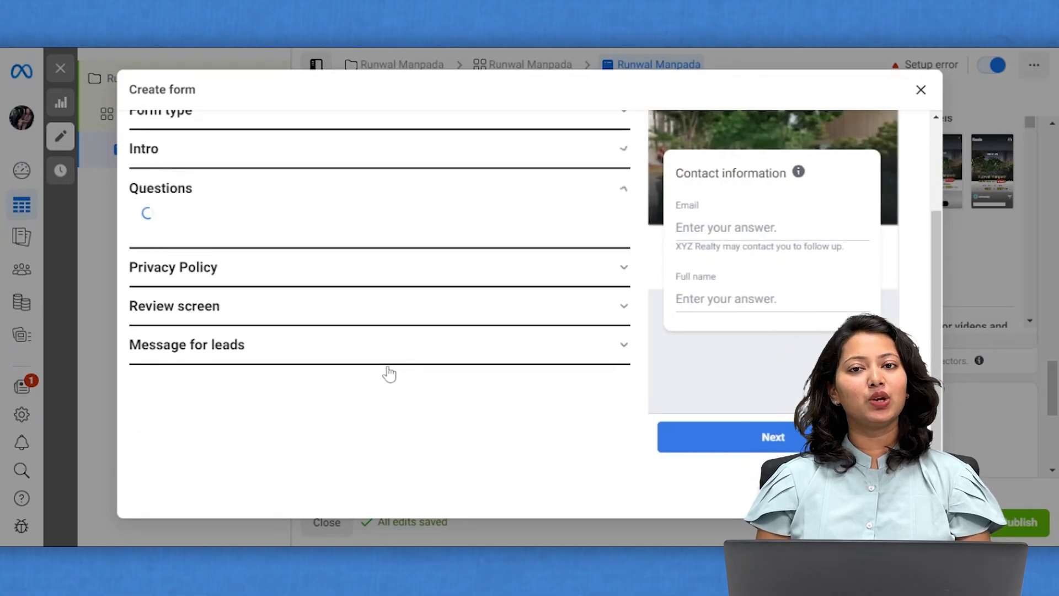
Add a multiple-choice question reading 'Which configuration are you looking for?'.
{"action": "scroll", "coordinate": [389, 374], "scroll_direction": "down", "scroll_amount": 3}
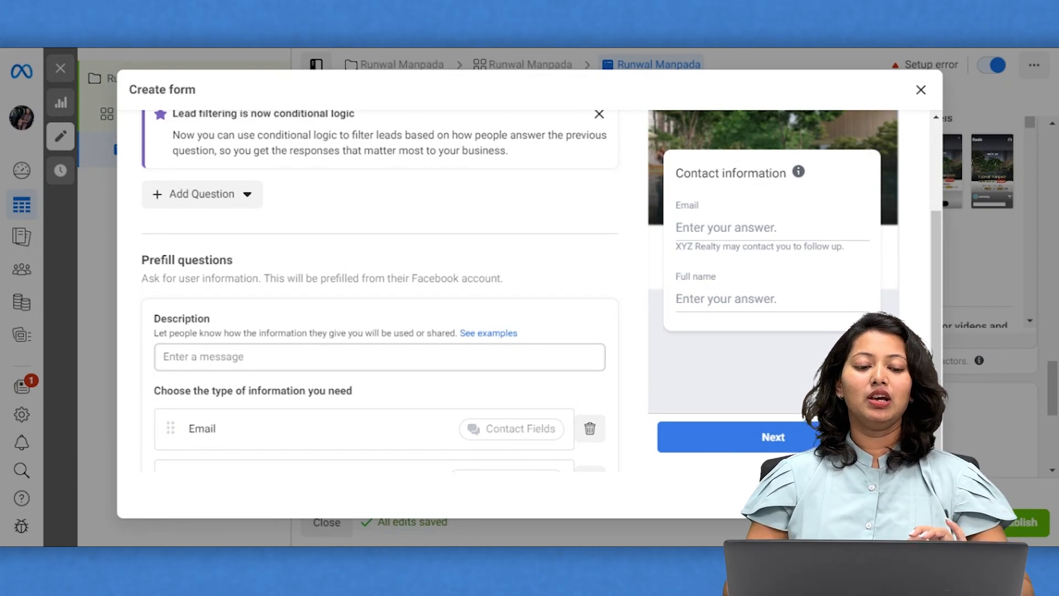
{"action": "scroll", "coordinate": [380, 291], "scroll_direction": "up", "scroll_amount": 1}
{"action": "scroll", "coordinate": [380, 291], "scroll_direction": "up", "scroll_amount": 1}
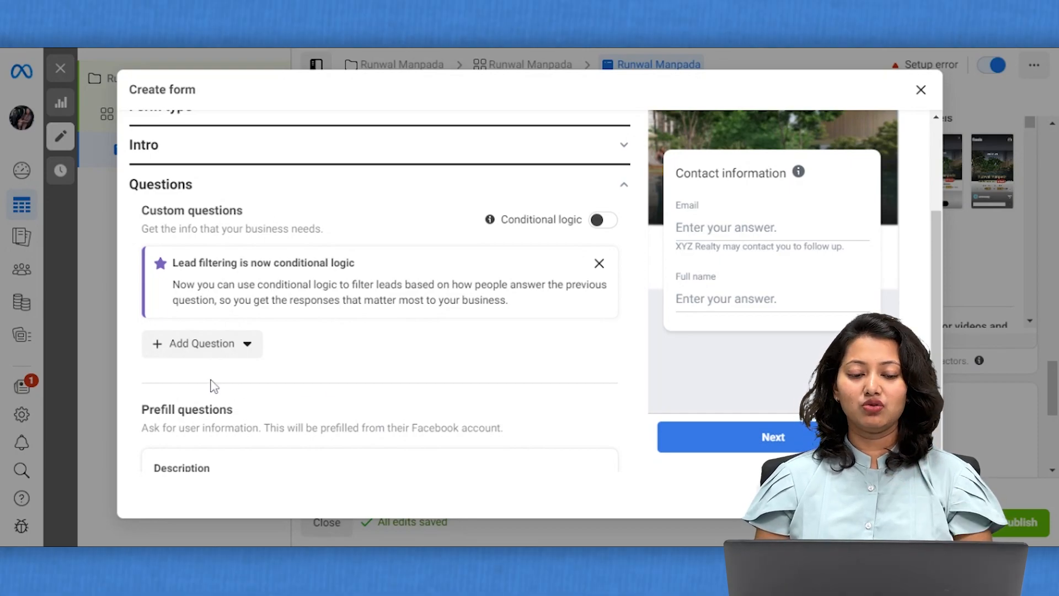
{"action": "left_click", "coordinate": [197, 354]}
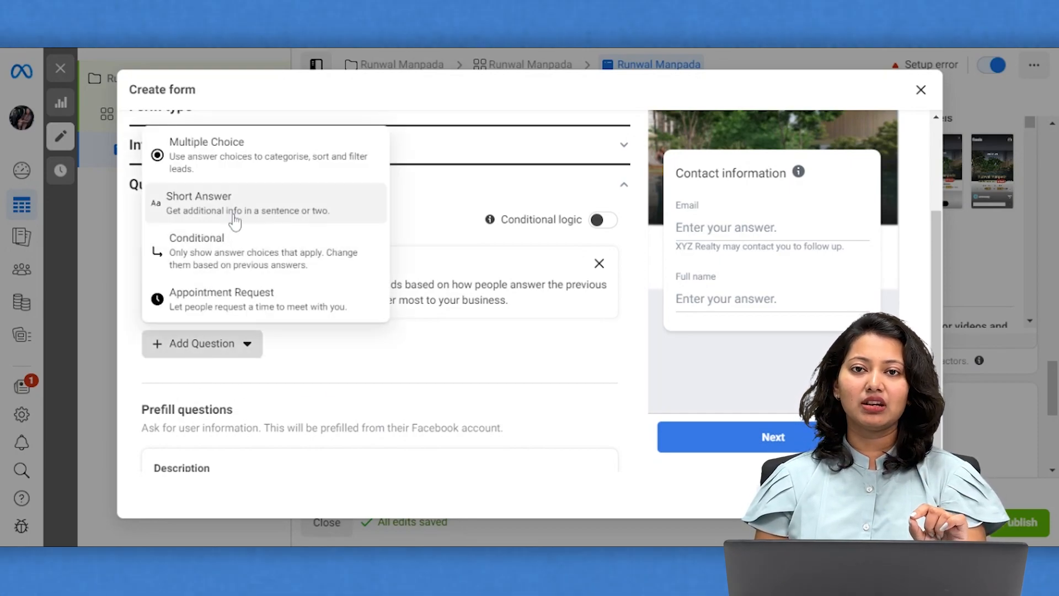
{"action": "left_click", "coordinate": [210, 166]}
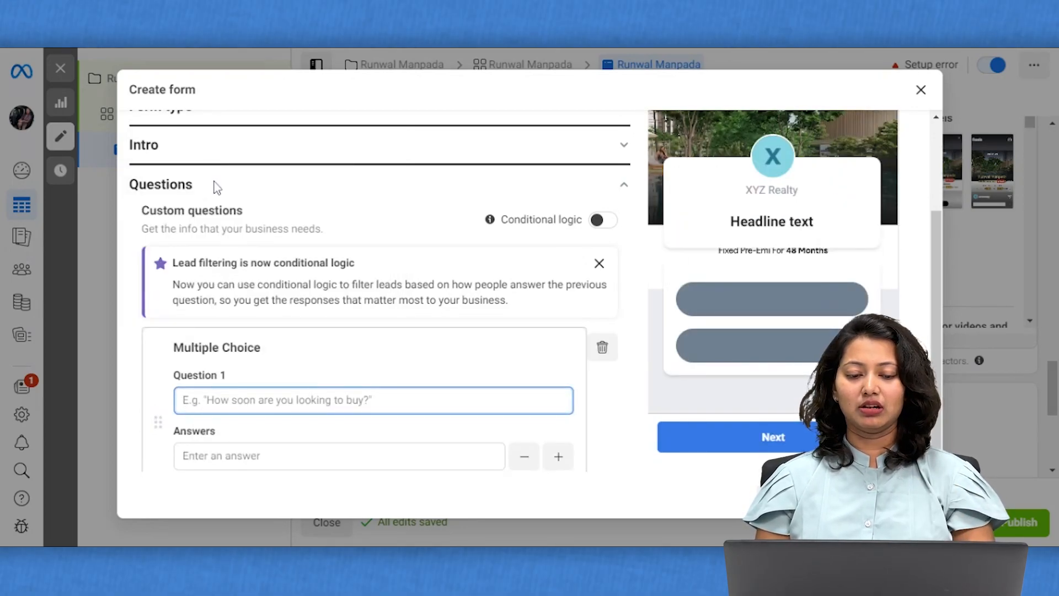
{"action": "type", "text": "W"}
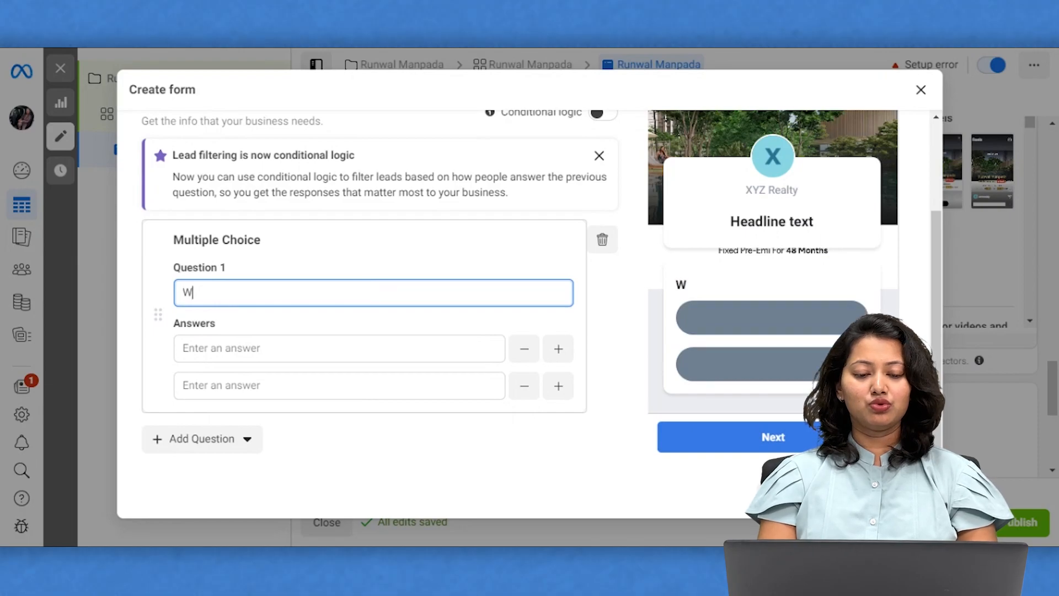
{"action": "type", "text": "hich conf"}
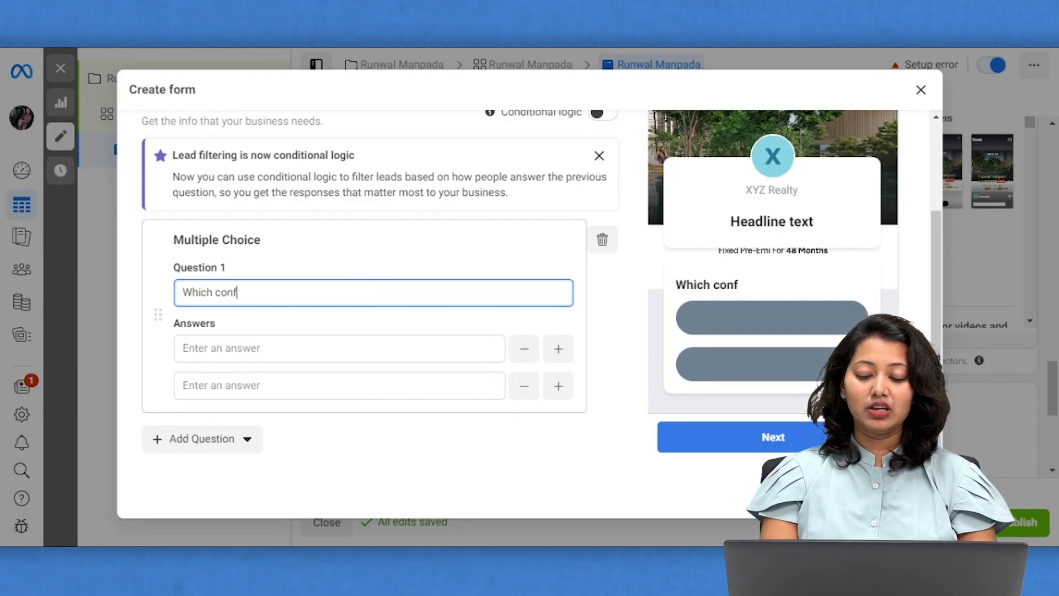
{"action": "type", "text": "iguration"}
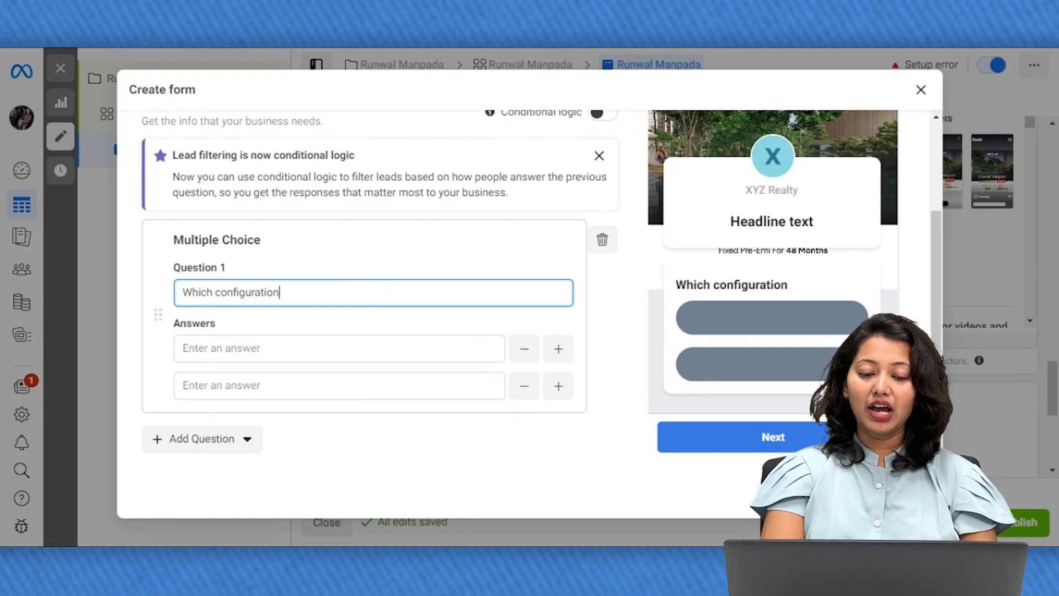
{"action": "type", "text": " are you lo"}
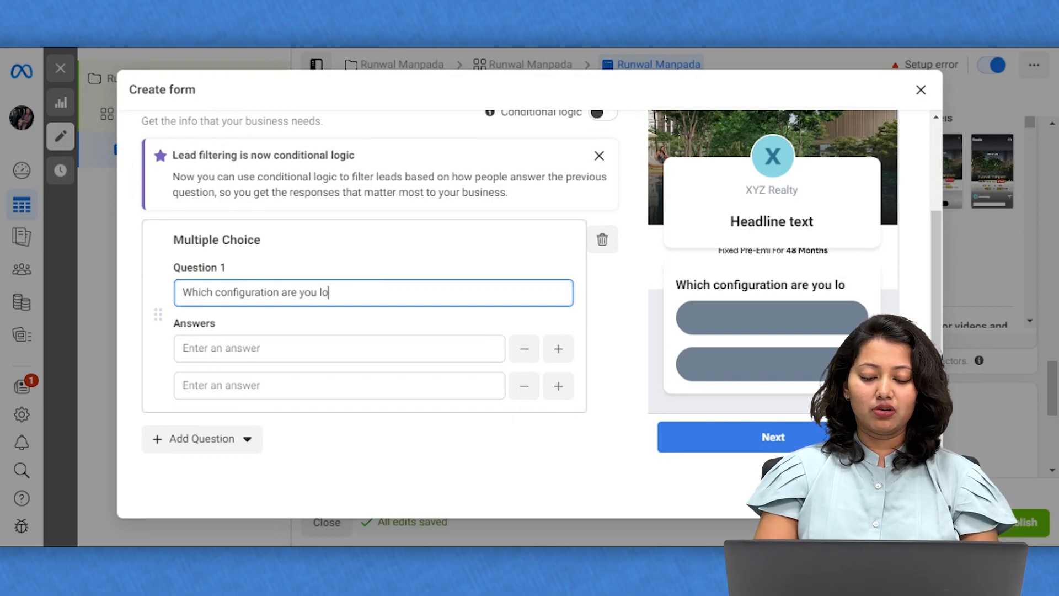
{"action": "type", "text": "oking for?"}
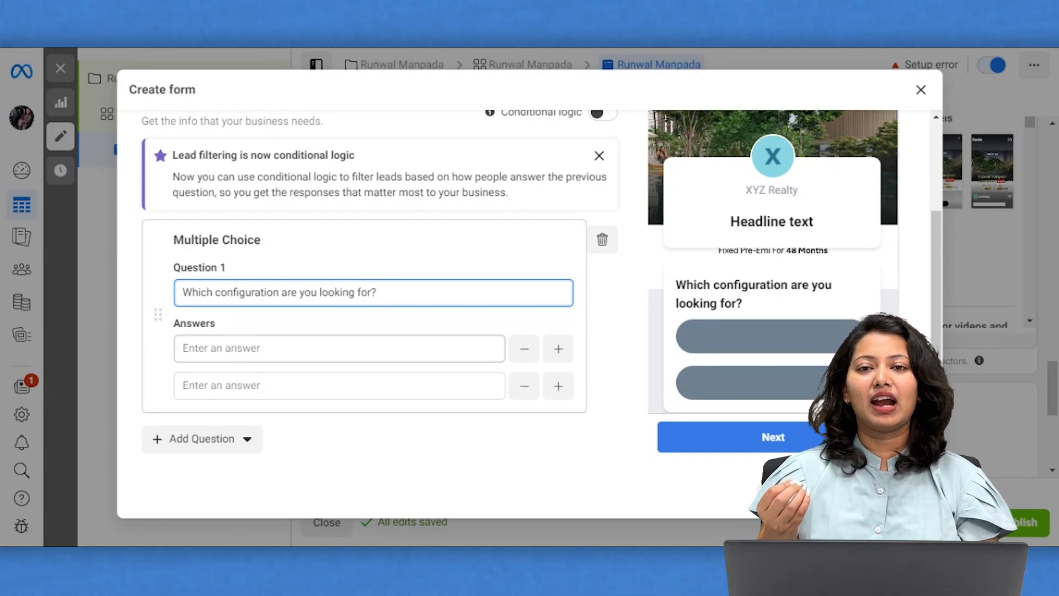
Enter 2 BHK and 3 BHK as the question's answer options.
{"action": "left_click", "coordinate": [339, 348]}
{"action": "type", "text": "2 BHK"}
{"action": "left_click", "coordinate": [222, 380]}
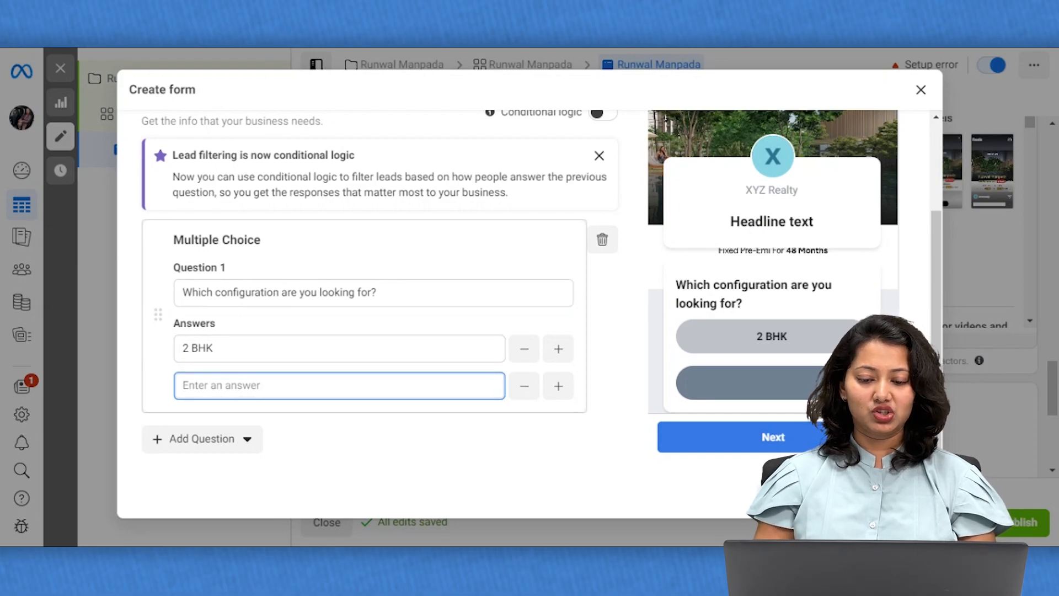
{"action": "type", "text": "3 BHK"}
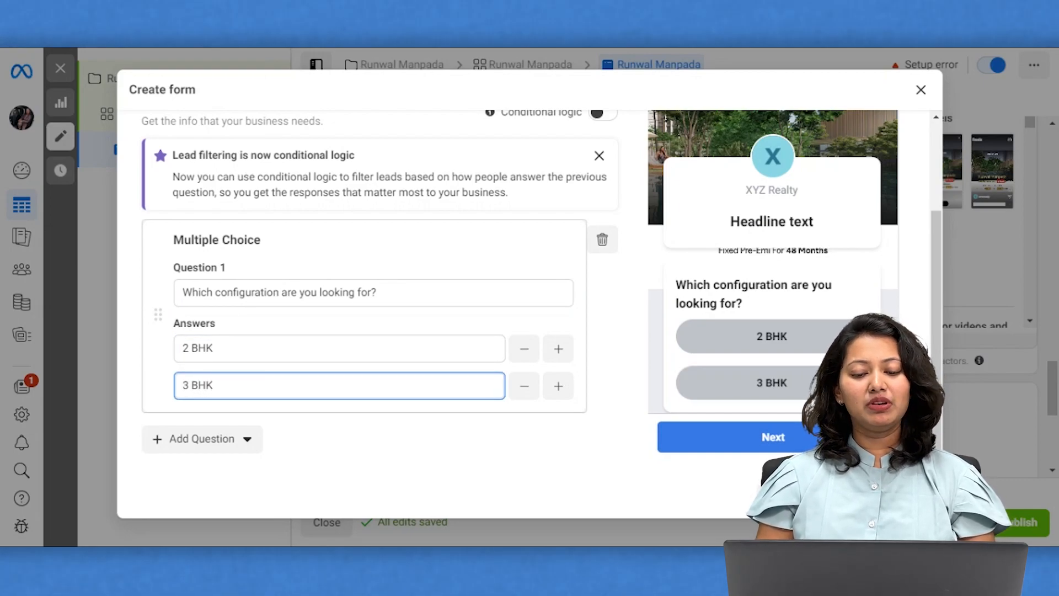
{"action": "left_click", "coordinate": [367, 419]}
{"action": "scroll", "coordinate": [367, 419], "scroll_direction": "down", "scroll_amount": 2}
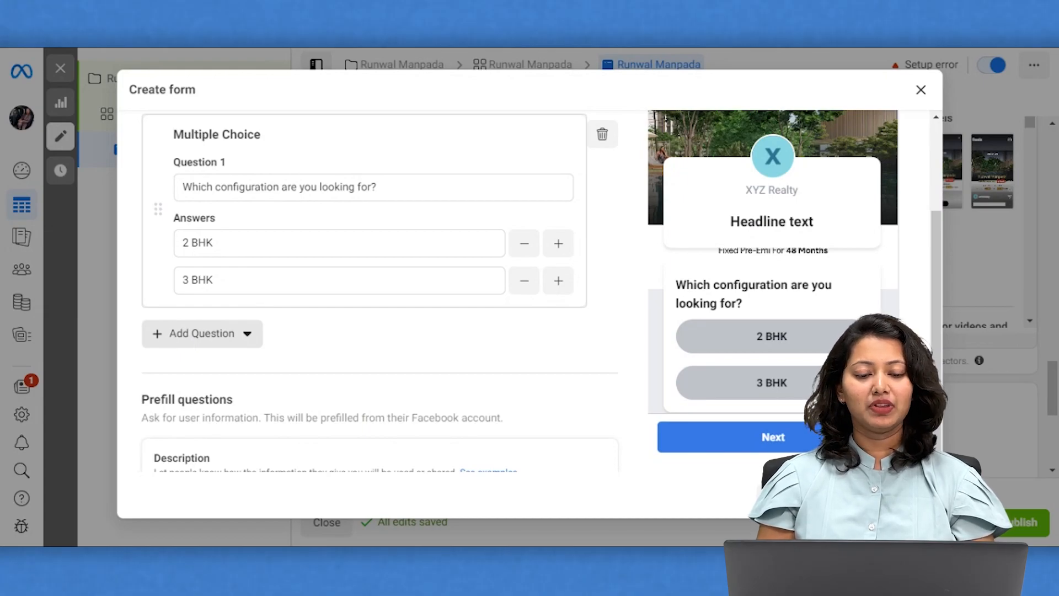
Add Phone number as a contact-field prefill question.
{"action": "scroll", "coordinate": [379, 290], "scroll_direction": "down", "scroll_amount": 4}
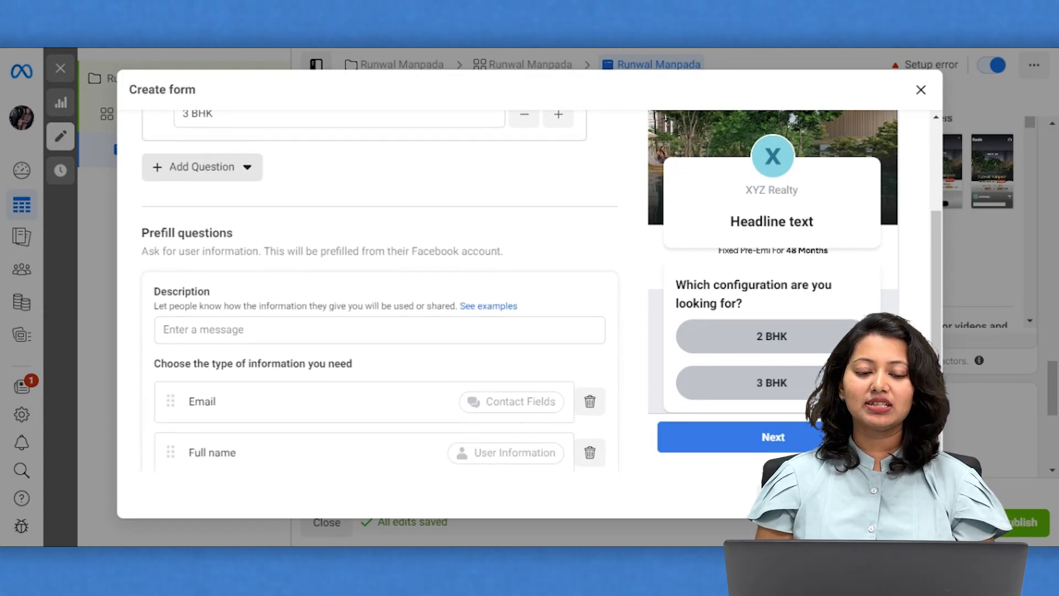
{"action": "scroll", "coordinate": [379, 298], "scroll_direction": "down", "scroll_amount": 1}
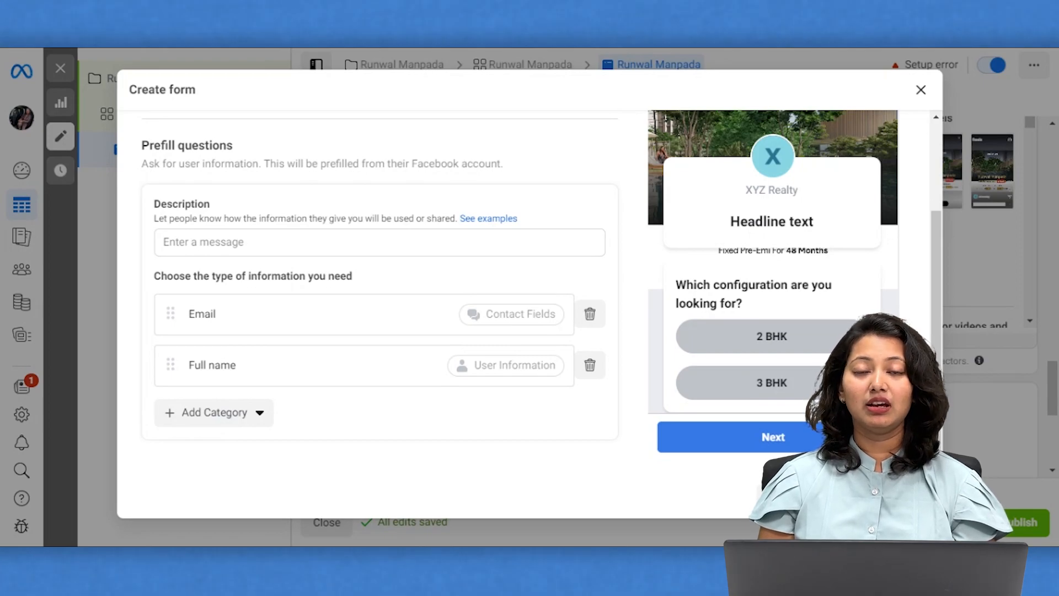
{"action": "left_click", "coordinate": [225, 419]}
{"action": "mouse_move", "coordinate": [239, 276]}
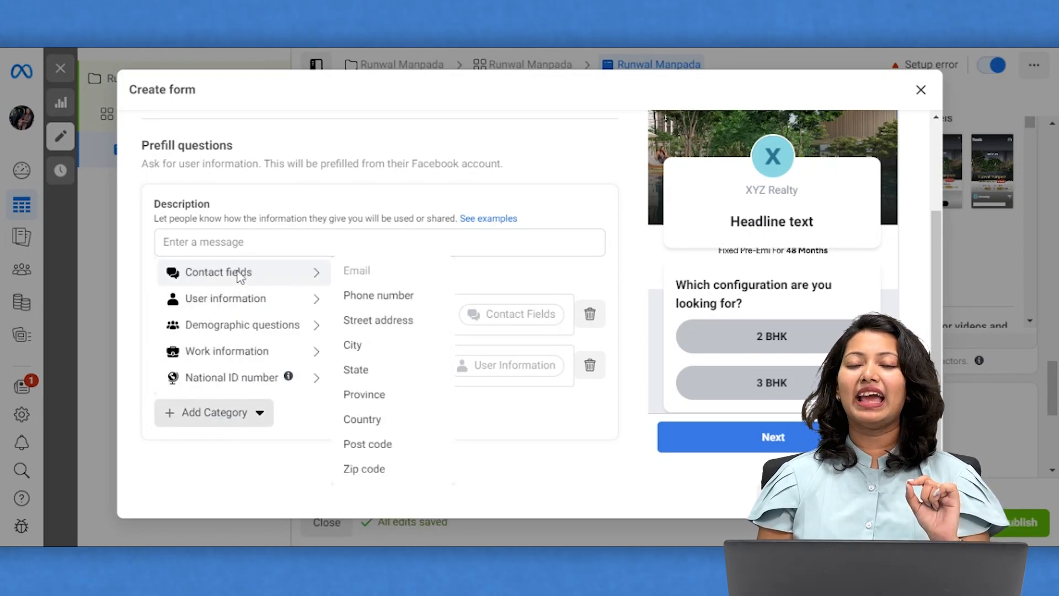
{"action": "left_click", "coordinate": [368, 298]}
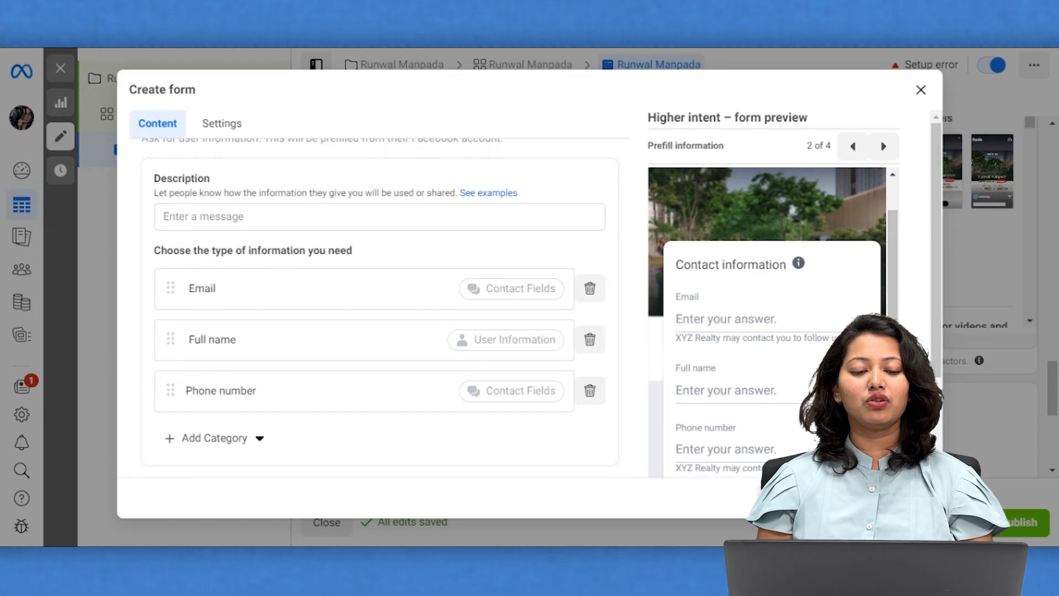
Reorder the prefill fields to Full name, Phone number, Email.
{"action": "left_click_drag", "start_coordinate": [170, 340], "coordinate": [172, 283]}
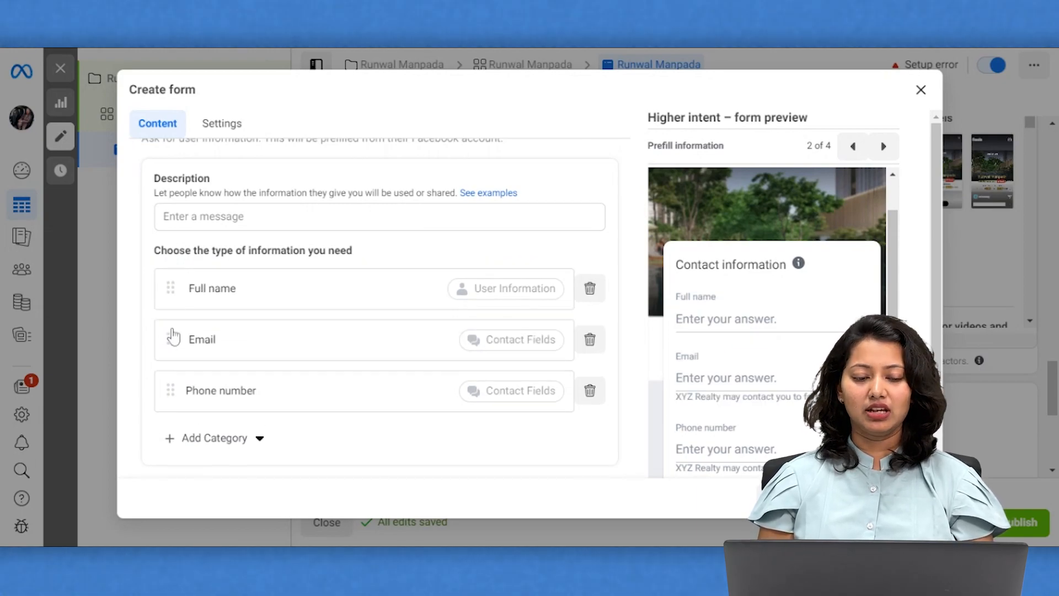
{"action": "left_click_drag", "start_coordinate": [170, 382], "coordinate": [169, 335]}
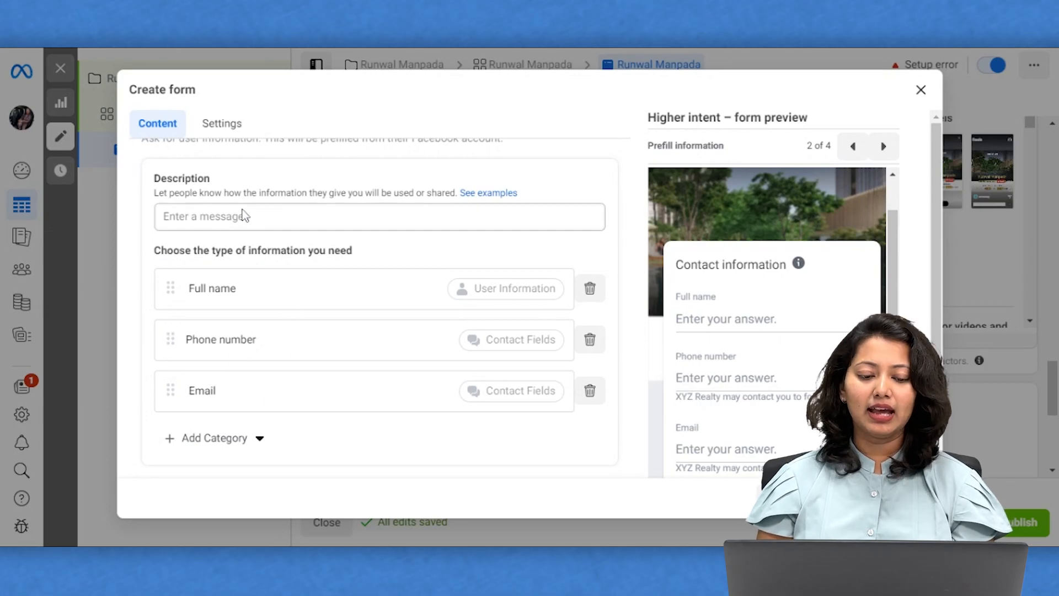
{"action": "scroll", "coordinate": [291, 422], "scroll_direction": "down", "scroll_amount": 1}
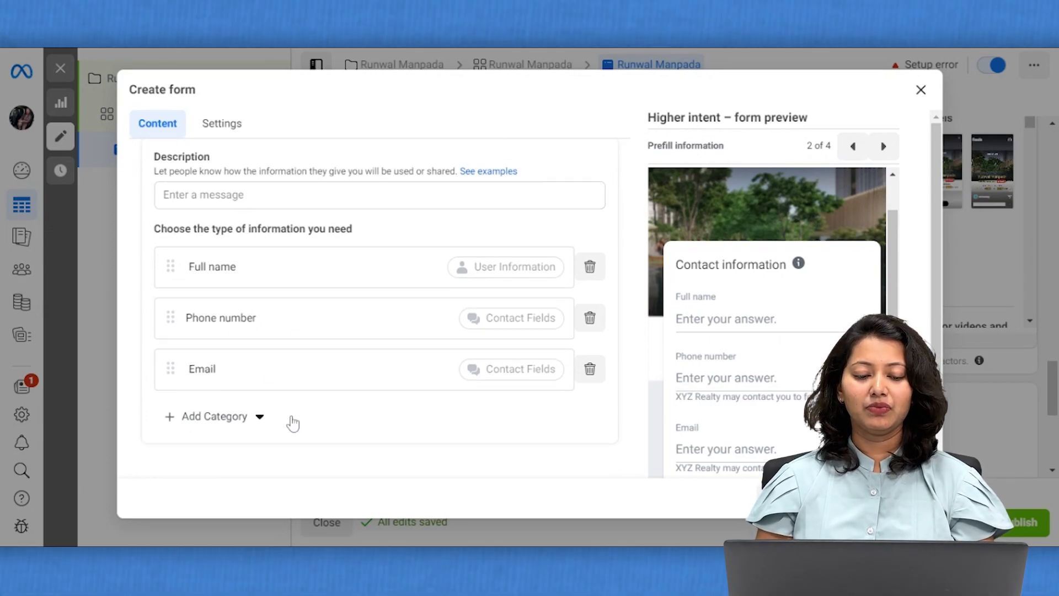
{"action": "scroll", "coordinate": [292, 422], "scroll_direction": "down", "scroll_amount": 3}
{"action": "left_click", "coordinate": [321, 386]}
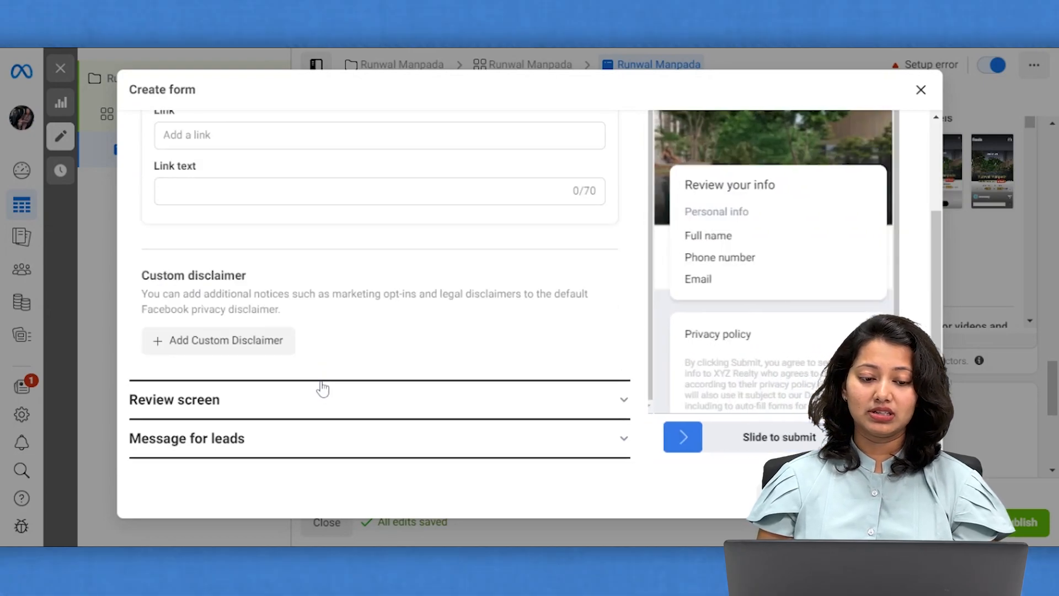
{"action": "scroll", "coordinate": [361, 240], "scroll_direction": "up", "scroll_amount": 2}
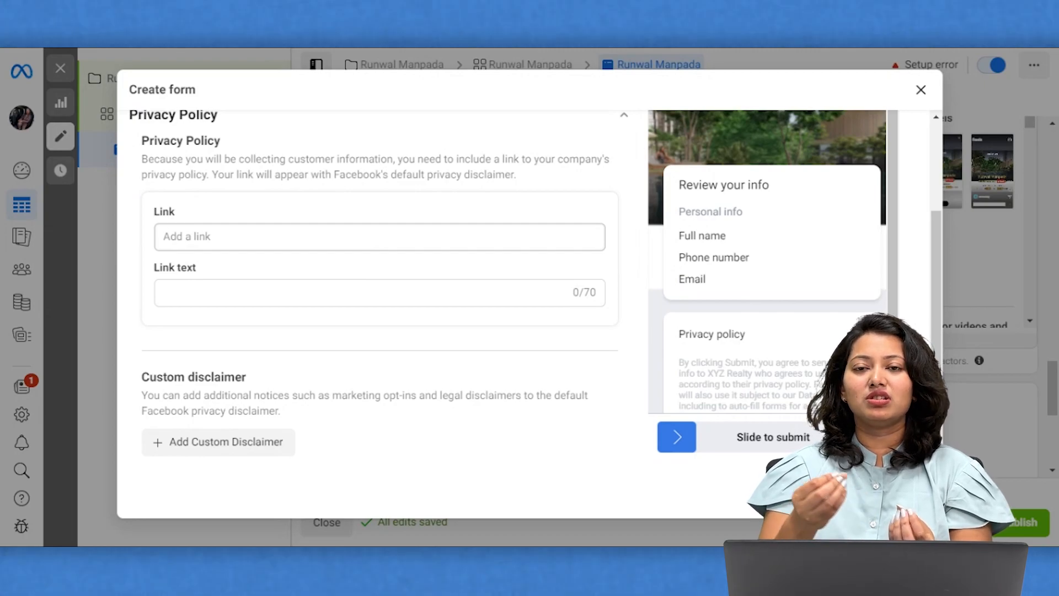
{"action": "left_click", "coordinate": [379, 237]}
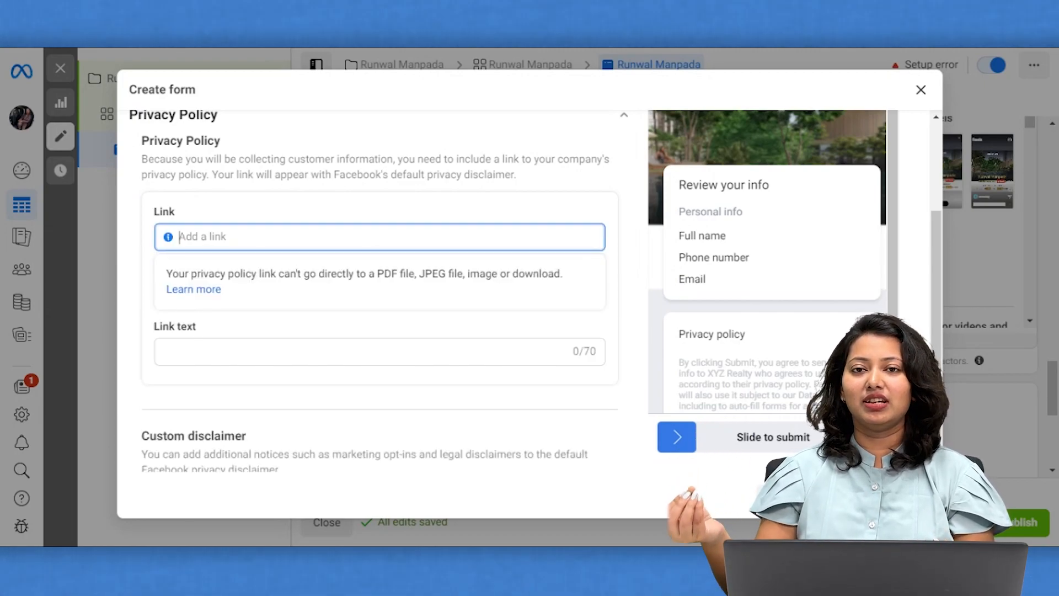
{"action": "scroll", "coordinate": [278, 355], "scroll_direction": "down", "scroll_amount": 1}
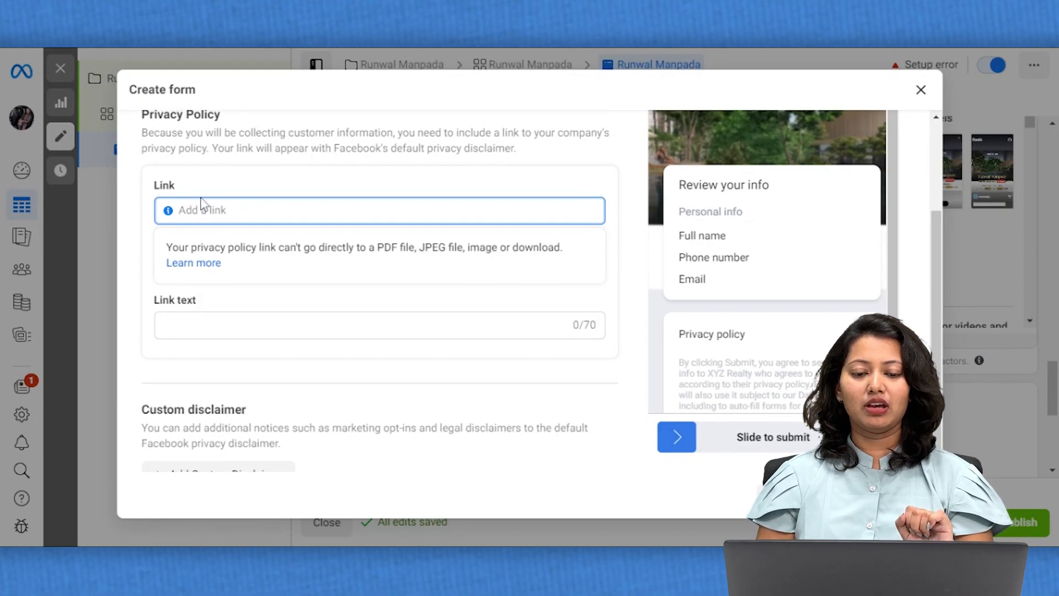
{"action": "type", "text": "https://www.homesfy.co.in/privacy.html"}
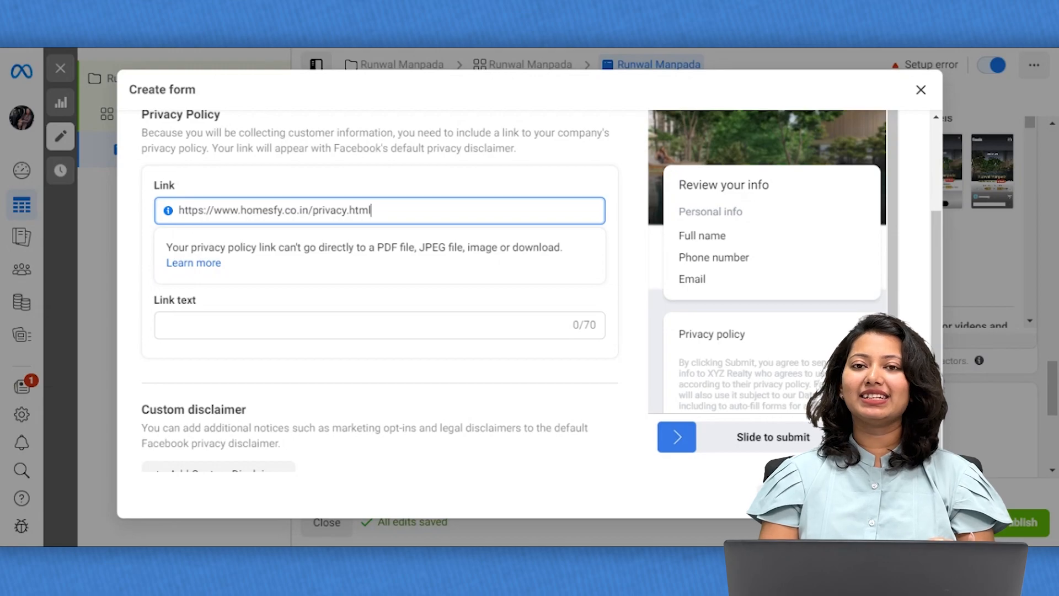
{"action": "left_click", "coordinate": [224, 331]}
{"action": "type", "text": "Privacy"}
{"action": "type", "text": "icy"}
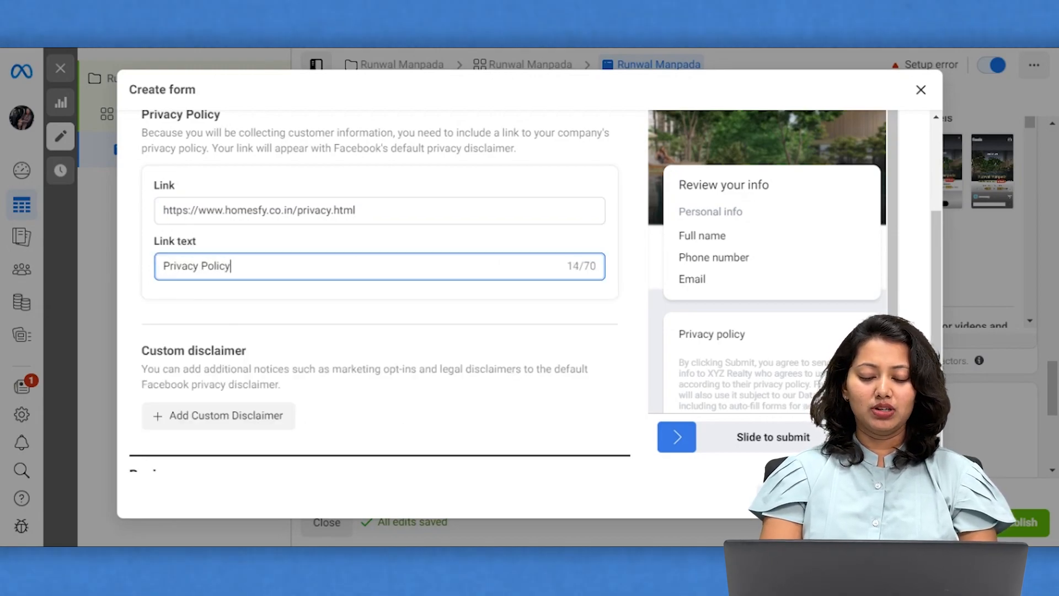
{"action": "scroll", "coordinate": [336, 387], "scroll_direction": "down", "scroll_amount": 2}
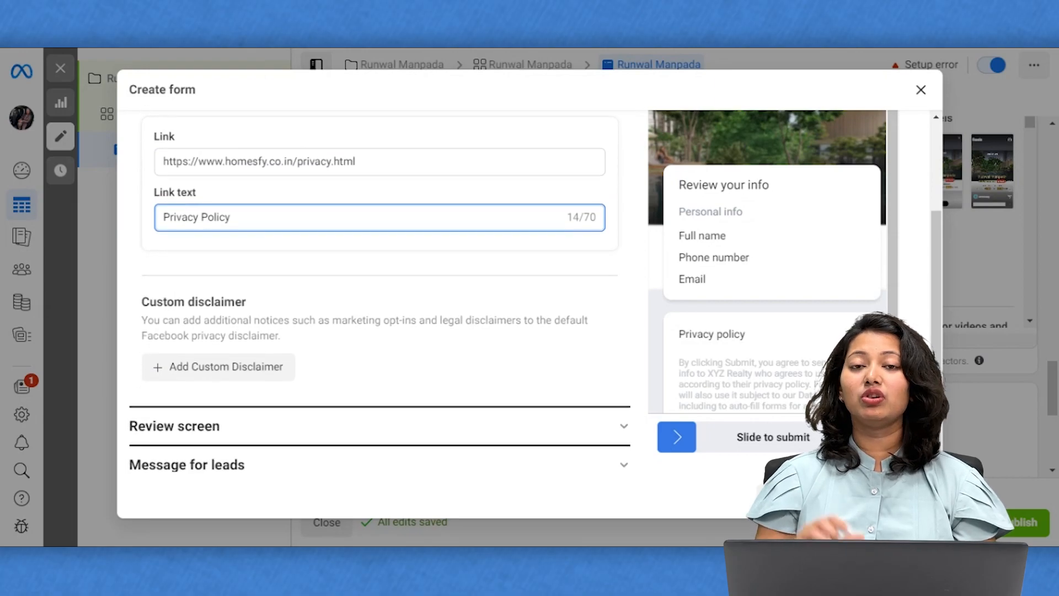
{"action": "left_click", "coordinate": [338, 425]}
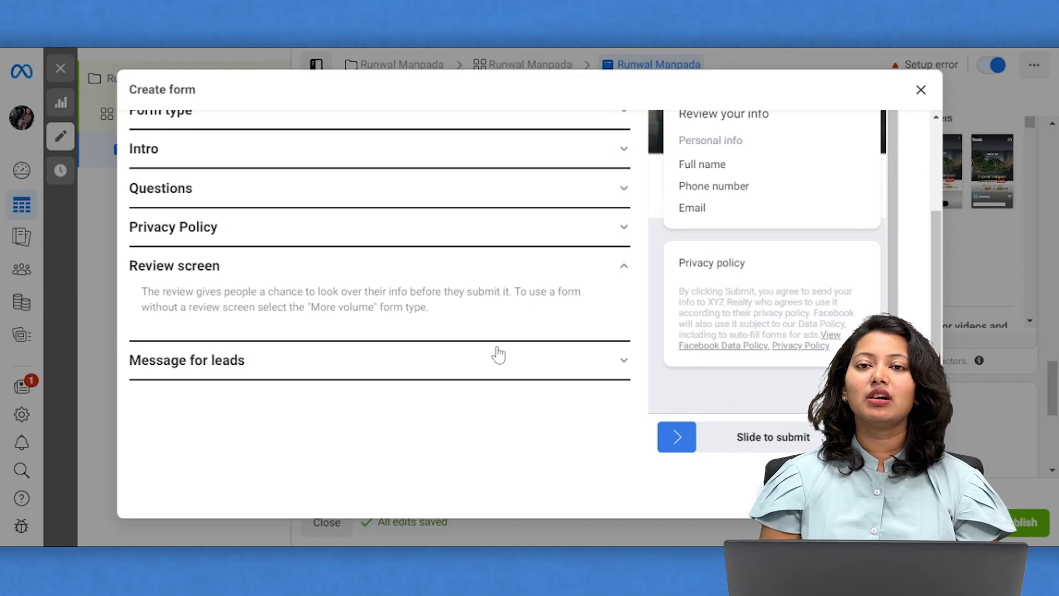
Expand the Message for leads ending and show the call-to-action button options.
{"action": "left_click", "coordinate": [432, 369]}
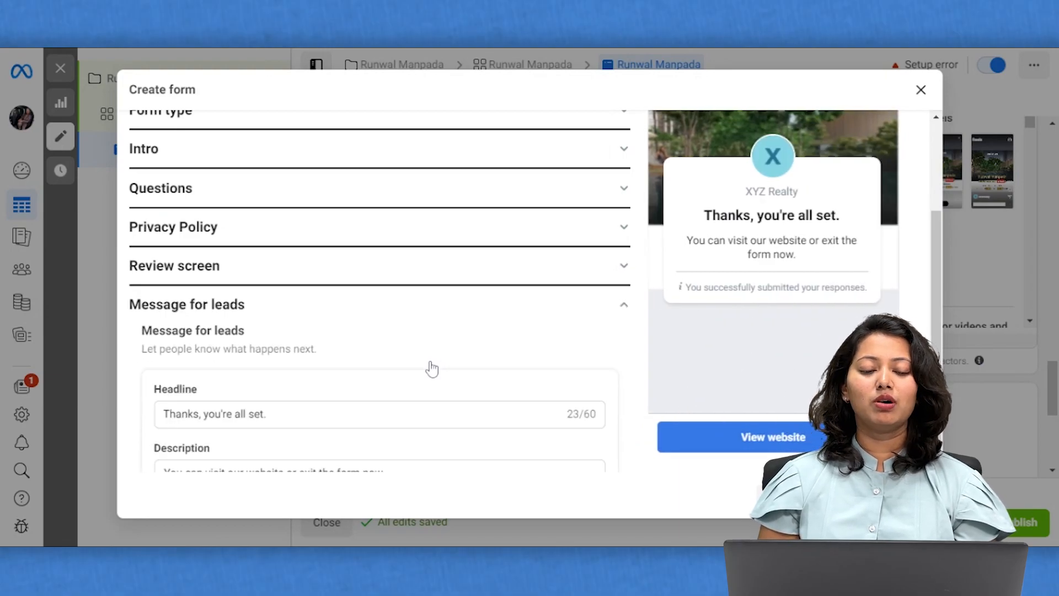
{"action": "scroll", "coordinate": [432, 369], "scroll_direction": "down", "scroll_amount": 3}
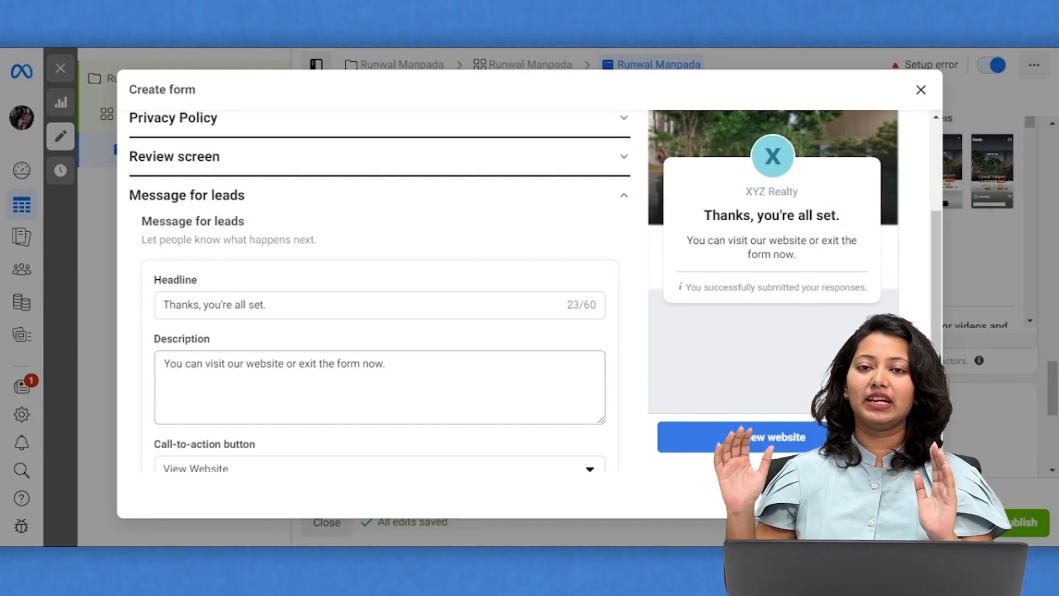
{"action": "scroll", "coordinate": [380, 293], "scroll_direction": "down", "scroll_amount": 2}
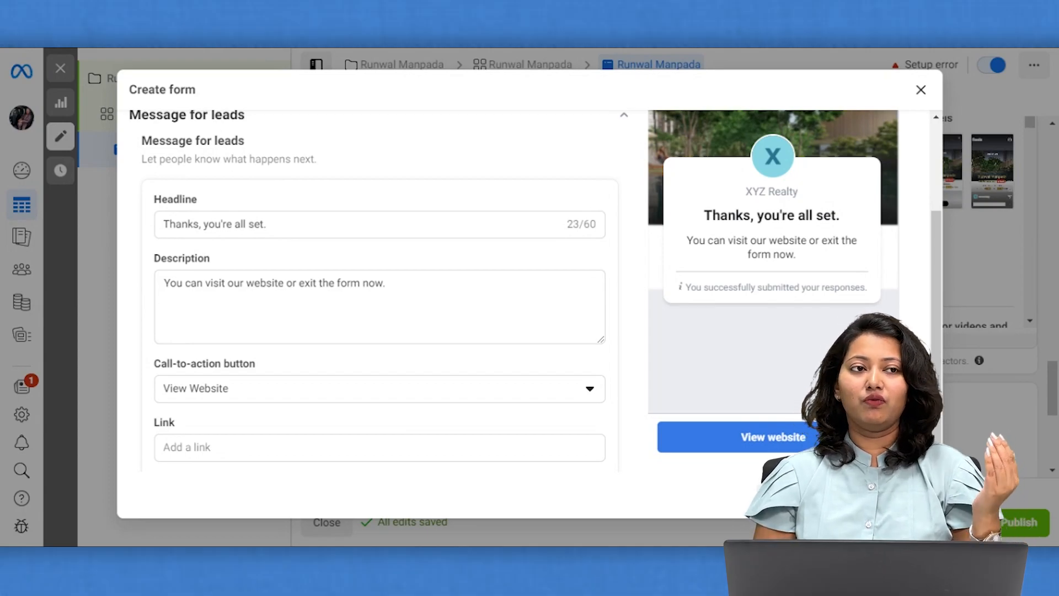
{"action": "scroll", "coordinate": [379, 289], "scroll_direction": "down", "scroll_amount": 1}
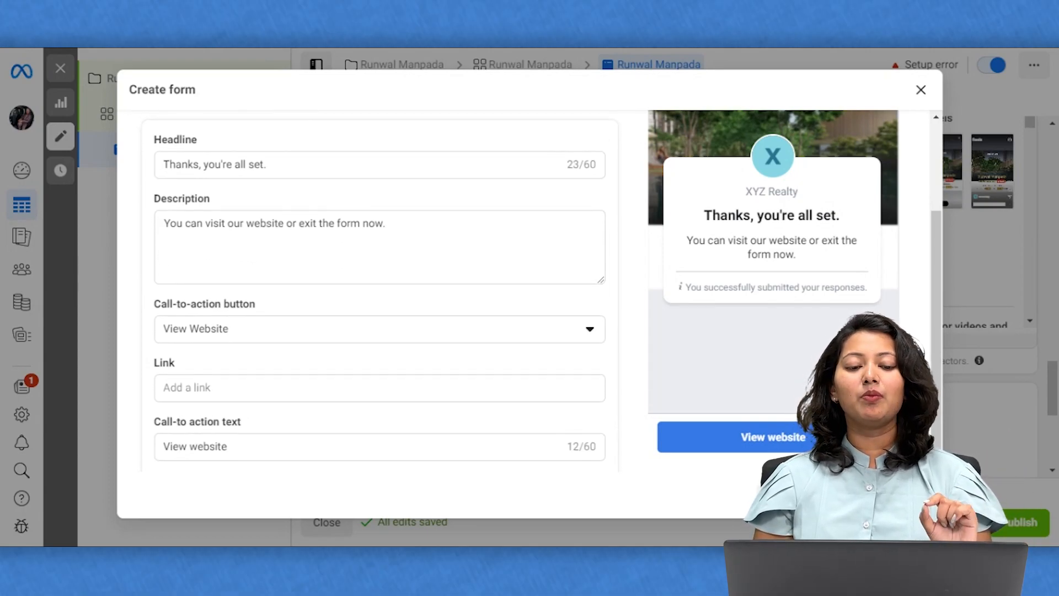
{"action": "left_click", "coordinate": [406, 335]}
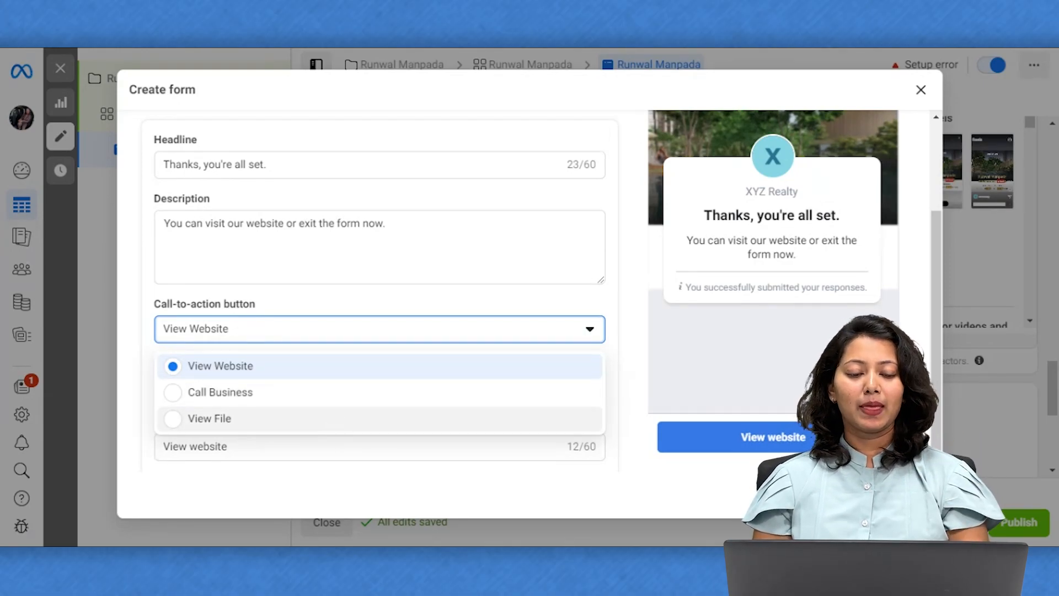
Switch the thank-you button to Call Business with the description 'Click on below button to get information immediately'.
{"action": "left_click", "coordinate": [294, 395]}
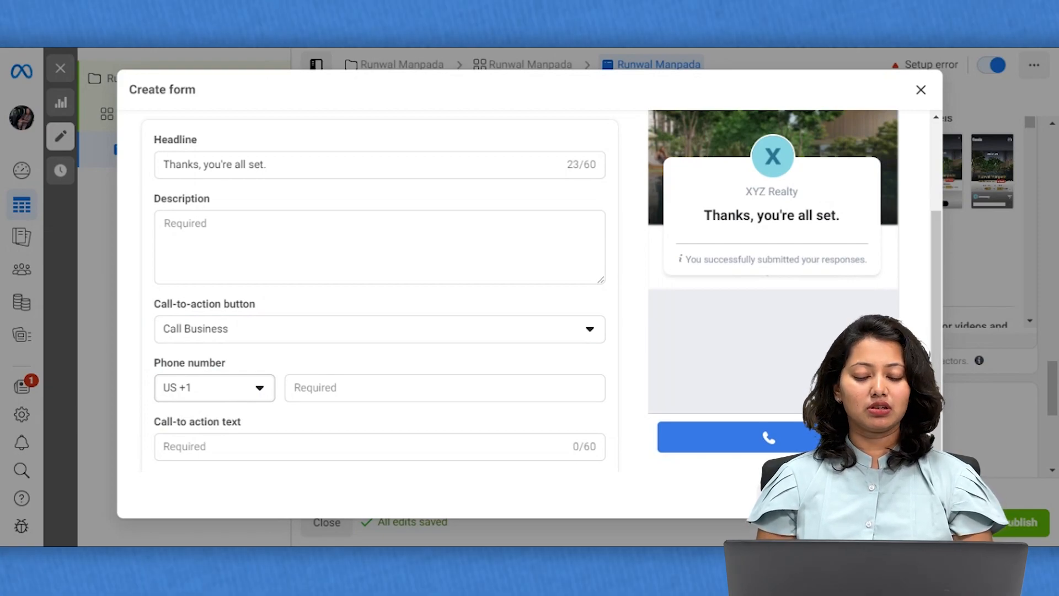
{"action": "left_click", "coordinate": [198, 229]}
{"action": "type", "text": "Click on "}
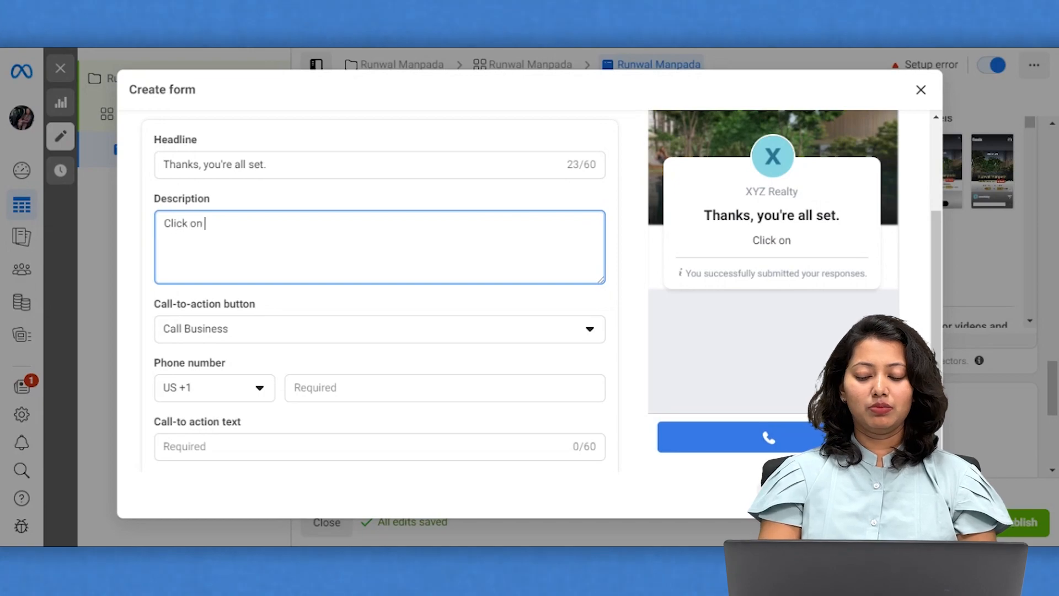
{"action": "type", "text": "below button "}
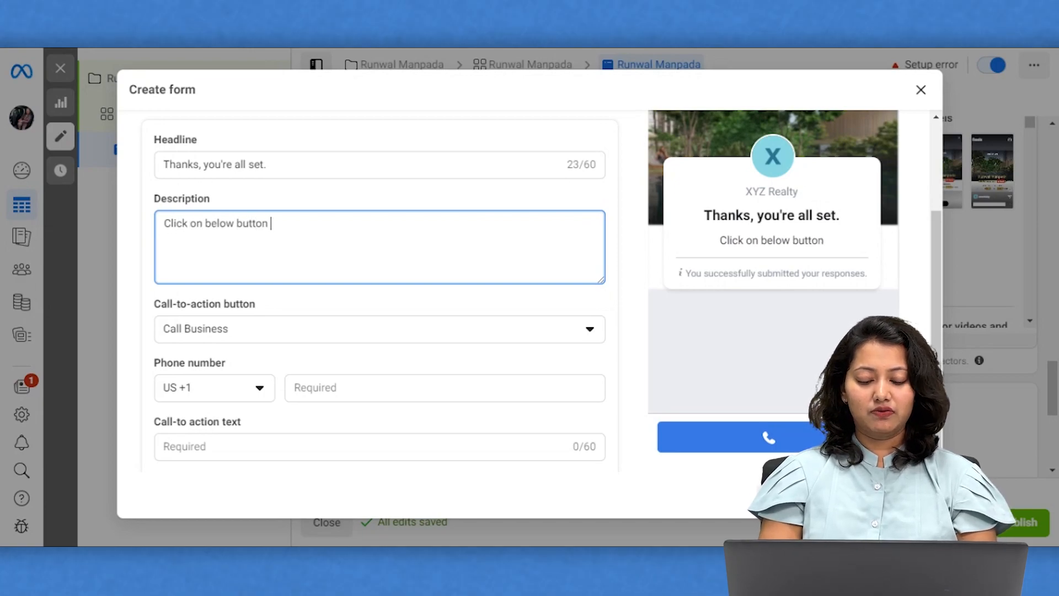
{"action": "type", "text": "to get informa"}
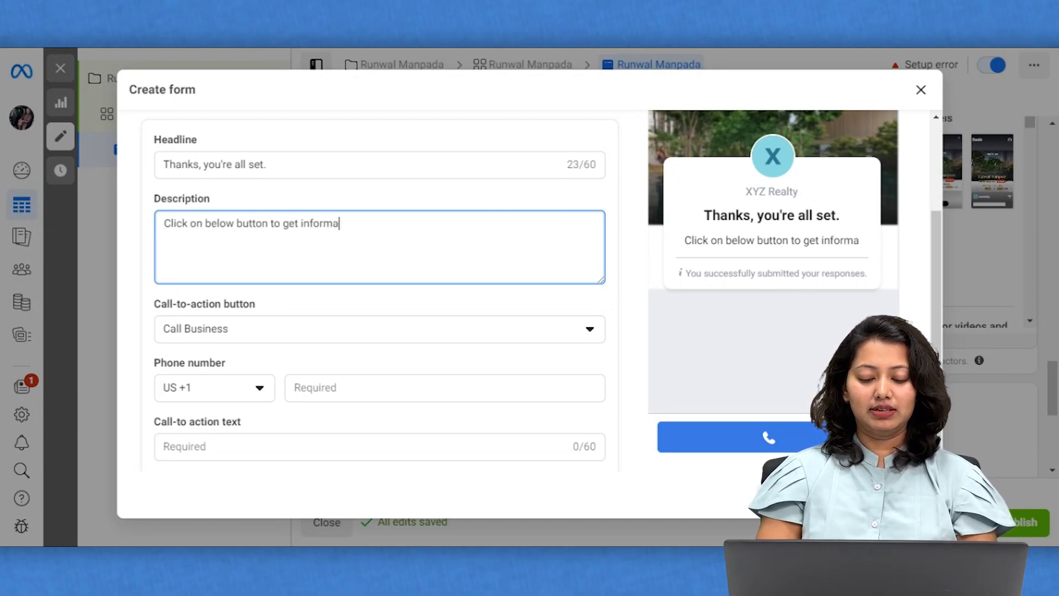
{"action": "type", "text": "tion immed"}
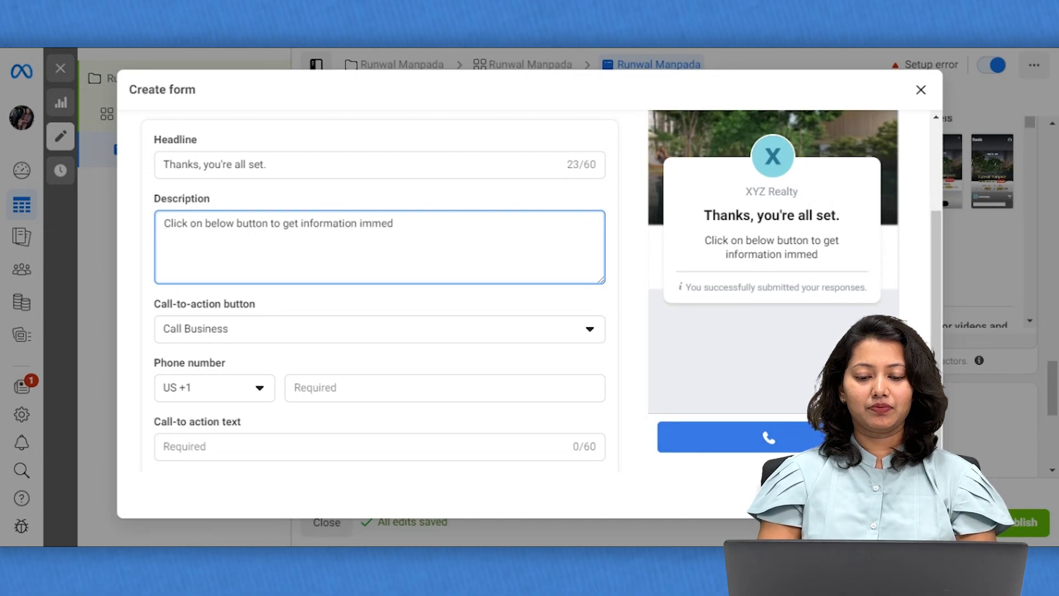
{"action": "type", "text": "iately"}
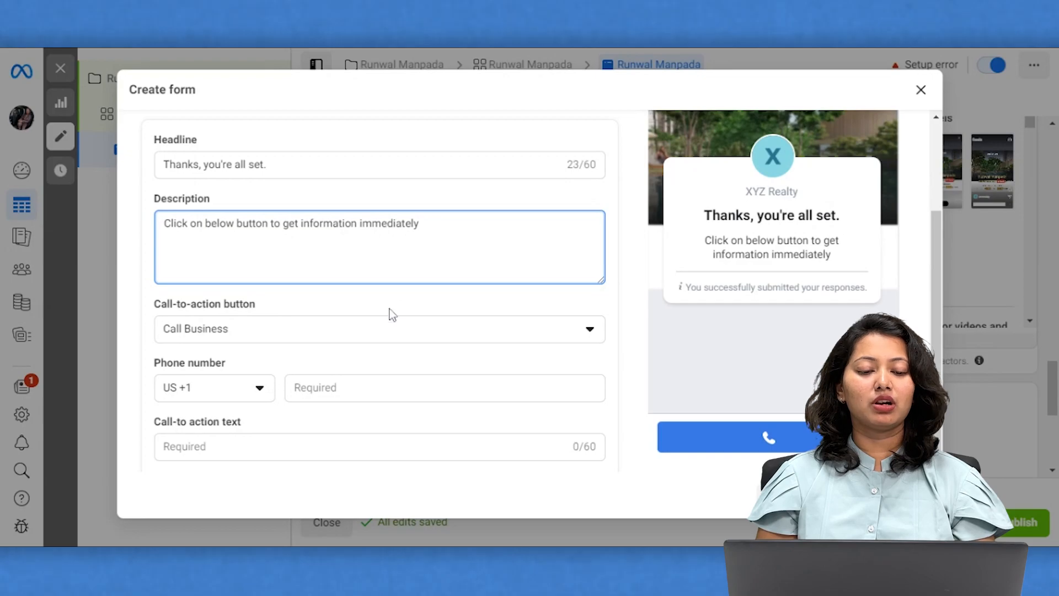
Add the business phone number with country code IN +91 and label the button 'Call Us Now'.
{"action": "left_click", "coordinate": [232, 387]}
{"action": "type", "text": "91"}
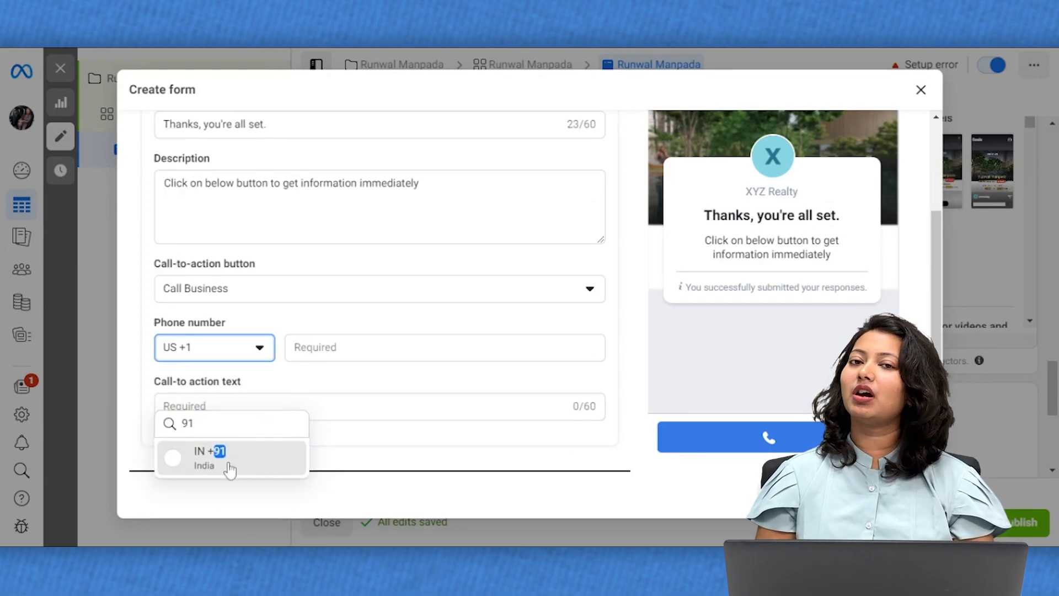
{"action": "left_click", "coordinate": [229, 459]}
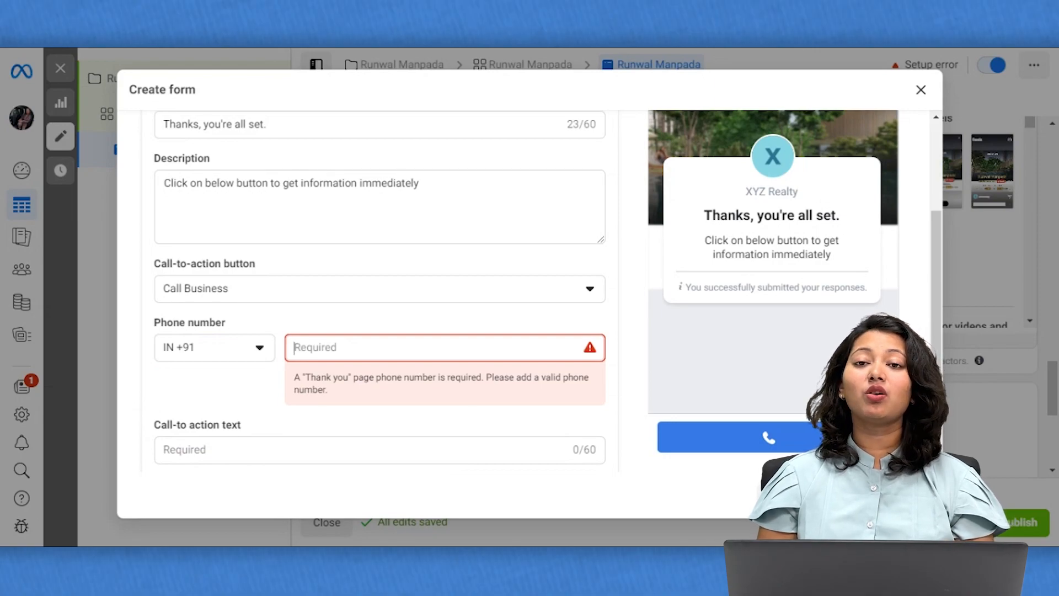
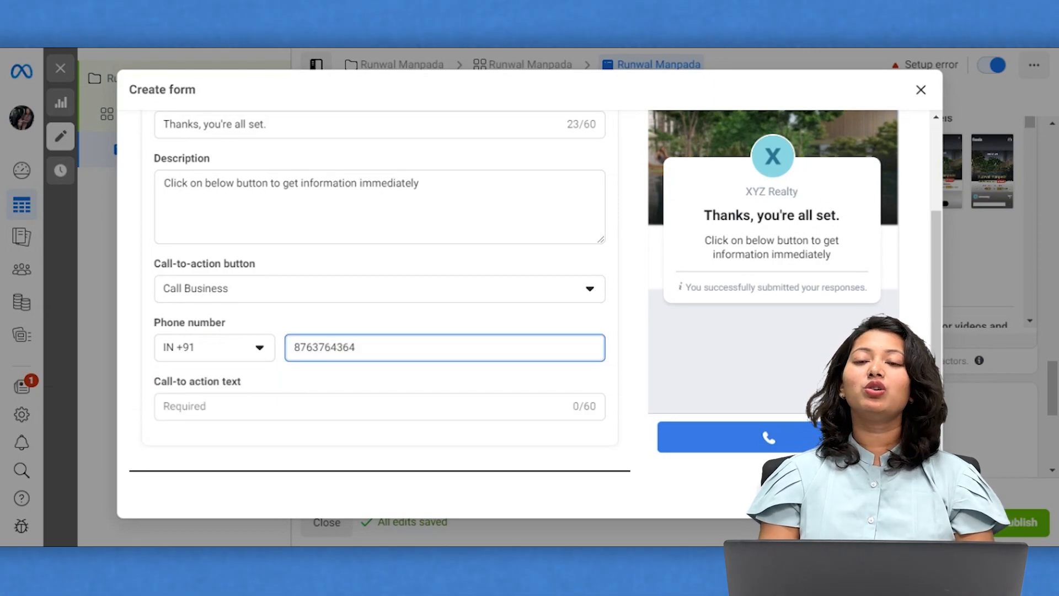
{"action": "left_click", "coordinate": [313, 407]}
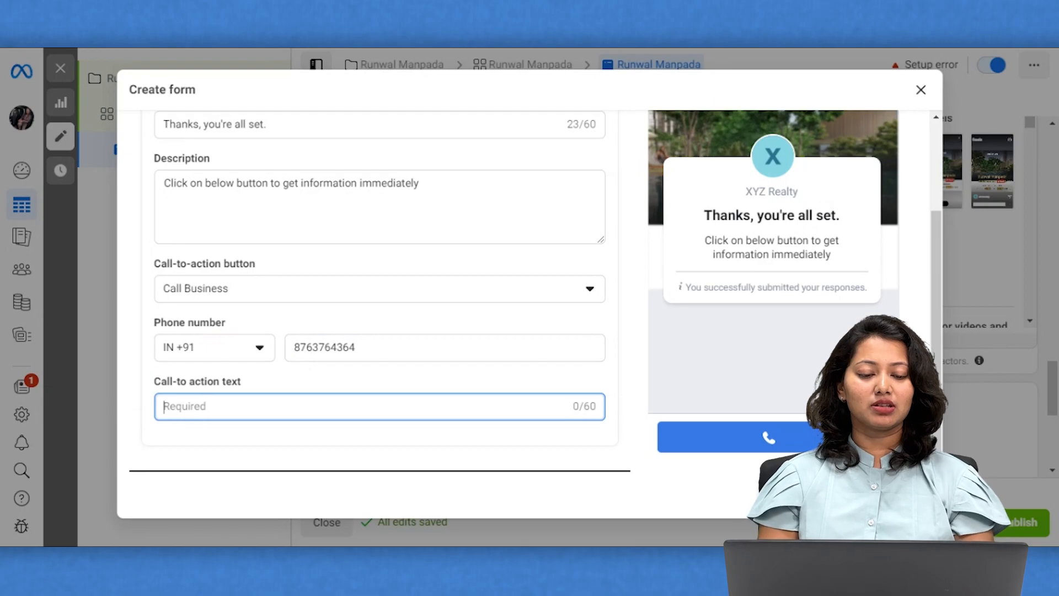
{"action": "type", "text": "Call Us Now"}
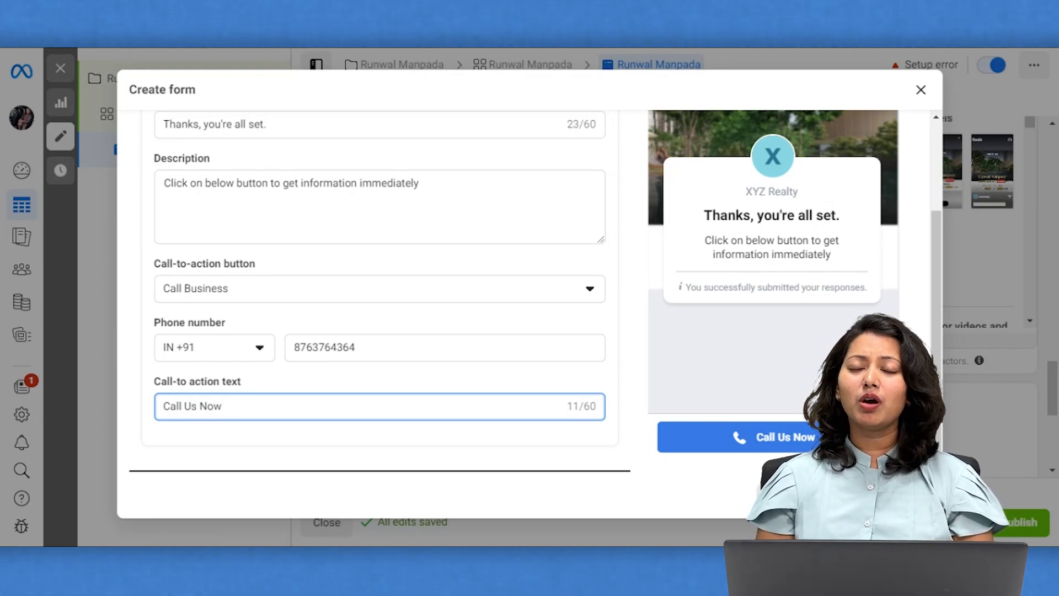
{"action": "scroll", "coordinate": [497, 387], "scroll_direction": "up", "scroll_amount": 5}
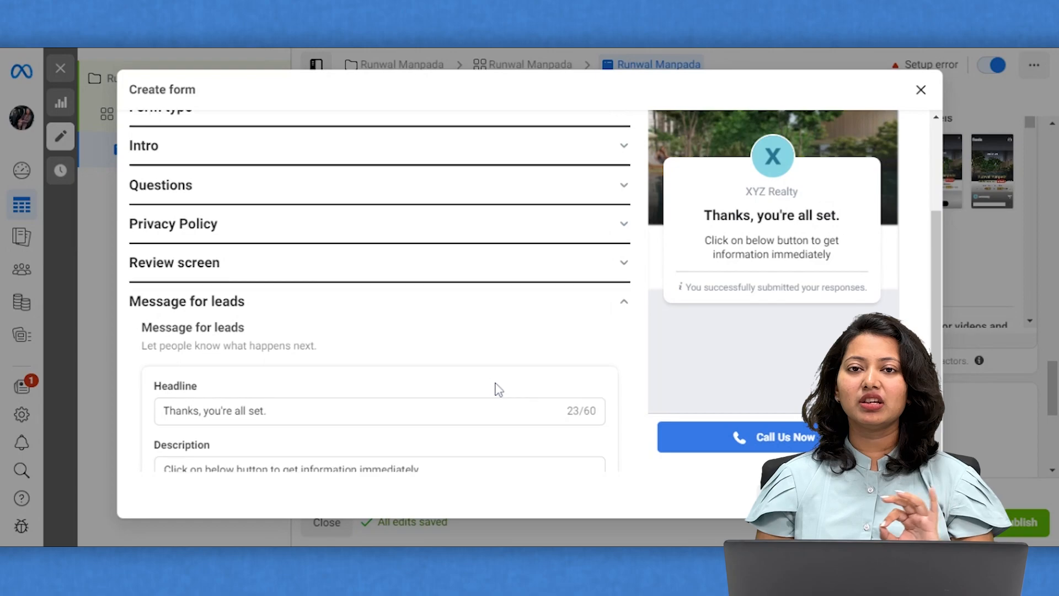
{"action": "scroll", "coordinate": [498, 387], "scroll_direction": "down", "scroll_amount": 5}
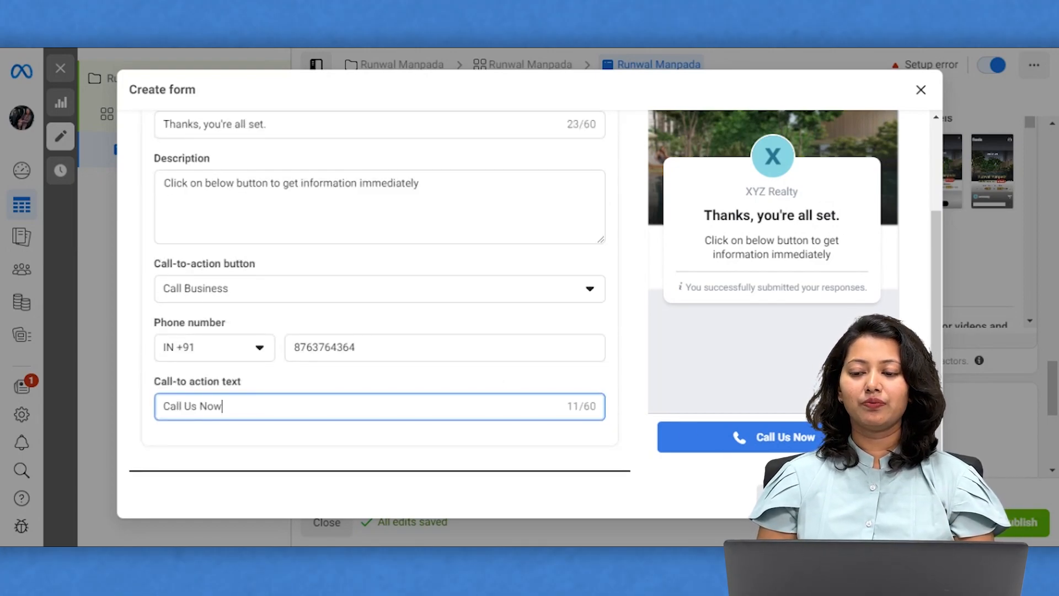
{"action": "left_click", "coordinate": [792, 497]}
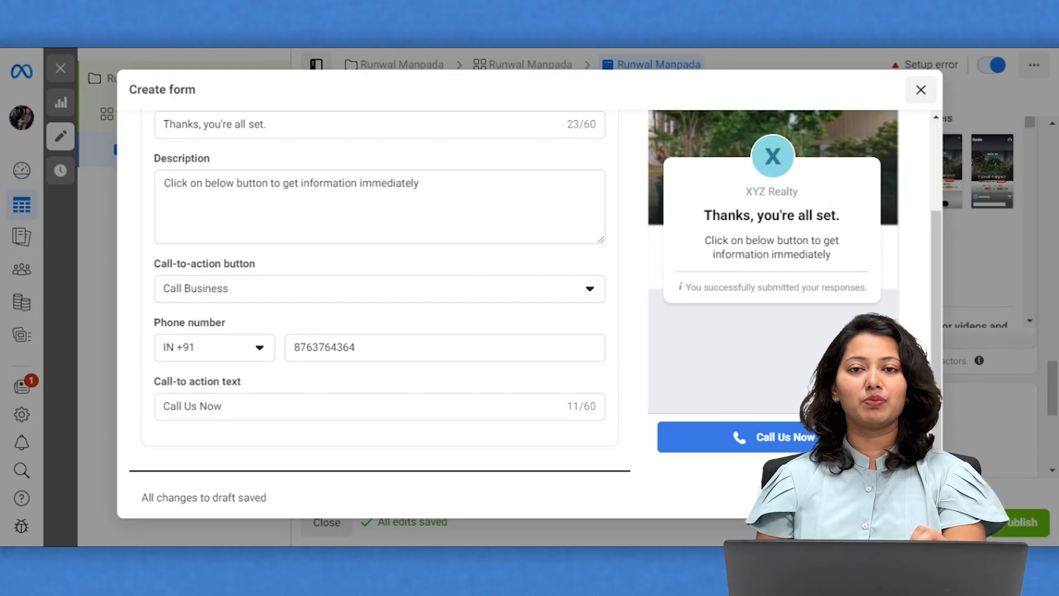
Confirm closing the lead form as a draft, then scroll down to the draft Runwal Manpada form among instant forms.
{"action": "left_click", "coordinate": [921, 90]}
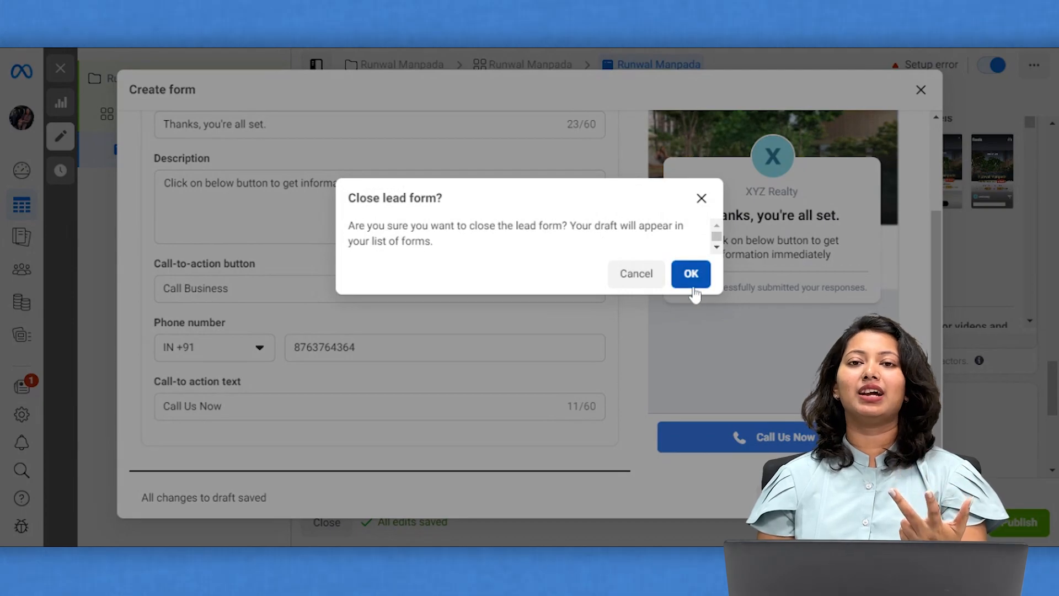
{"action": "left_click", "coordinate": [692, 274]}
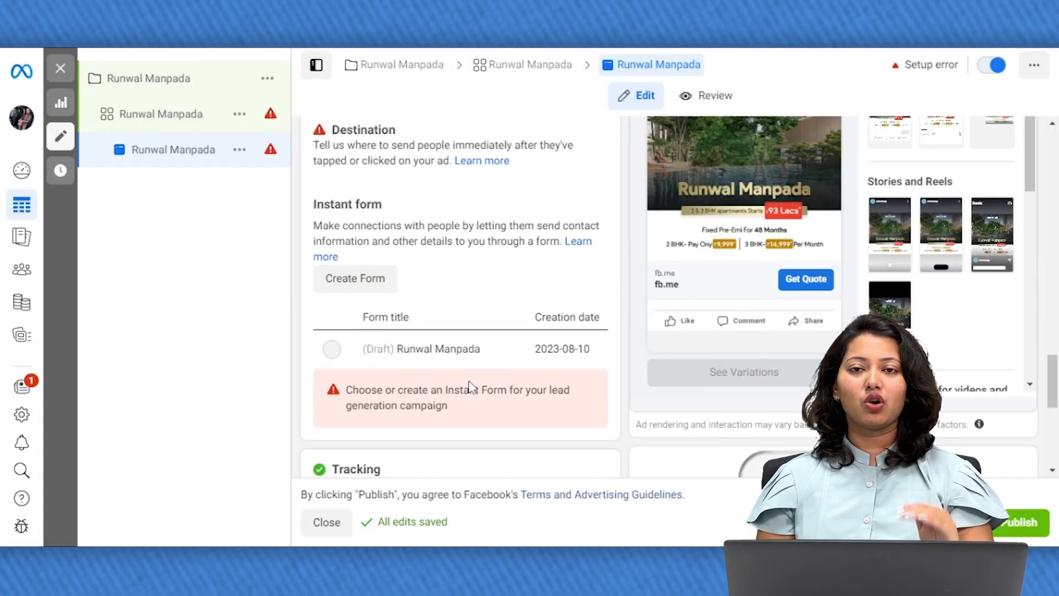
{"action": "scroll", "coordinate": [469, 387], "scroll_direction": "down", "scroll_amount": 5}
{"action": "scroll", "coordinate": [470, 387], "scroll_direction": "down", "scroll_amount": 1}
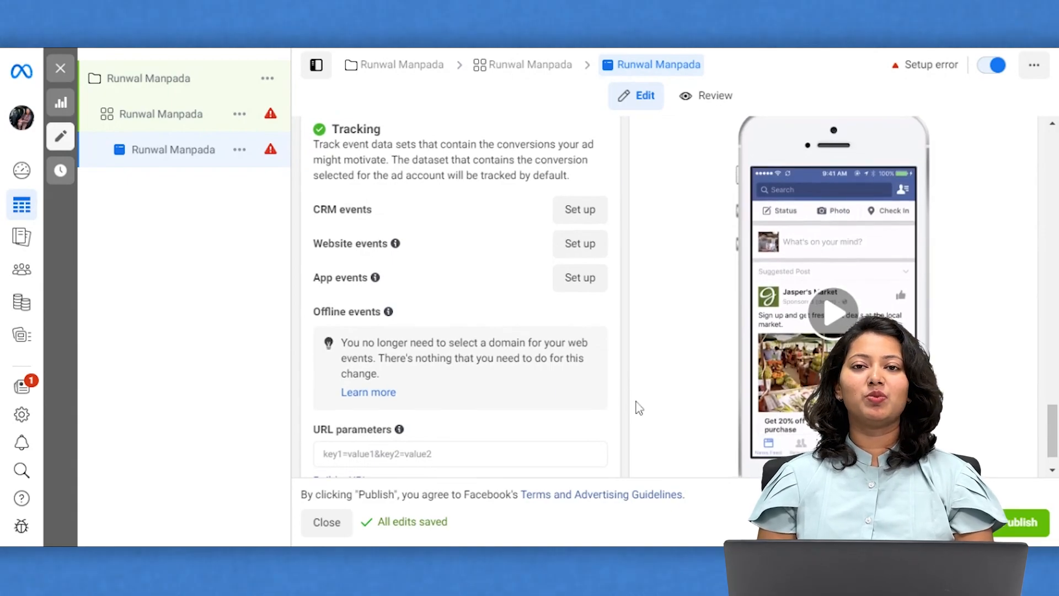
{"action": "scroll", "coordinate": [643, 408], "scroll_direction": "down", "scroll_amount": 1}
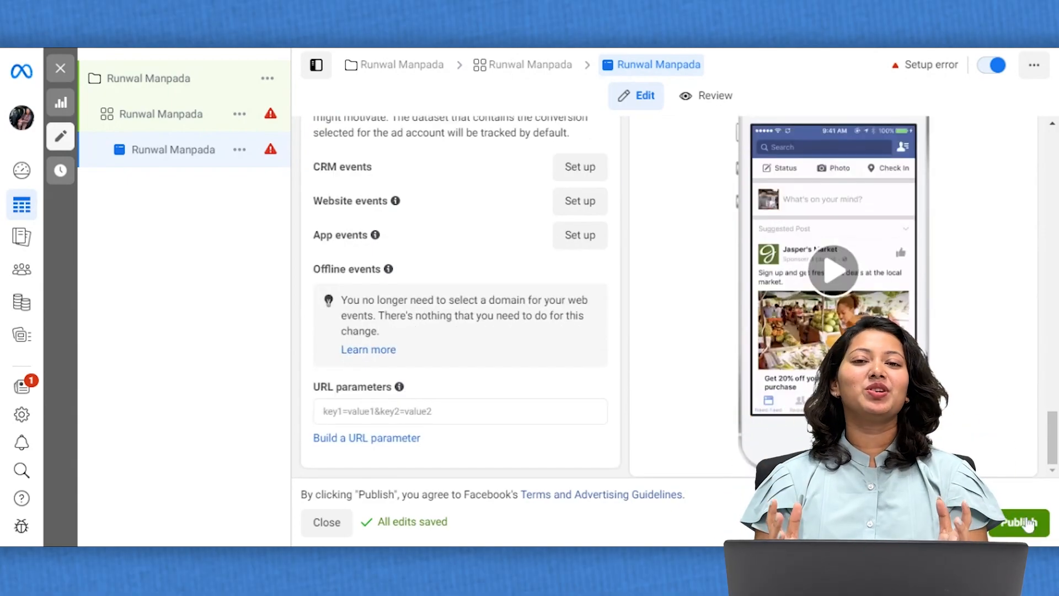